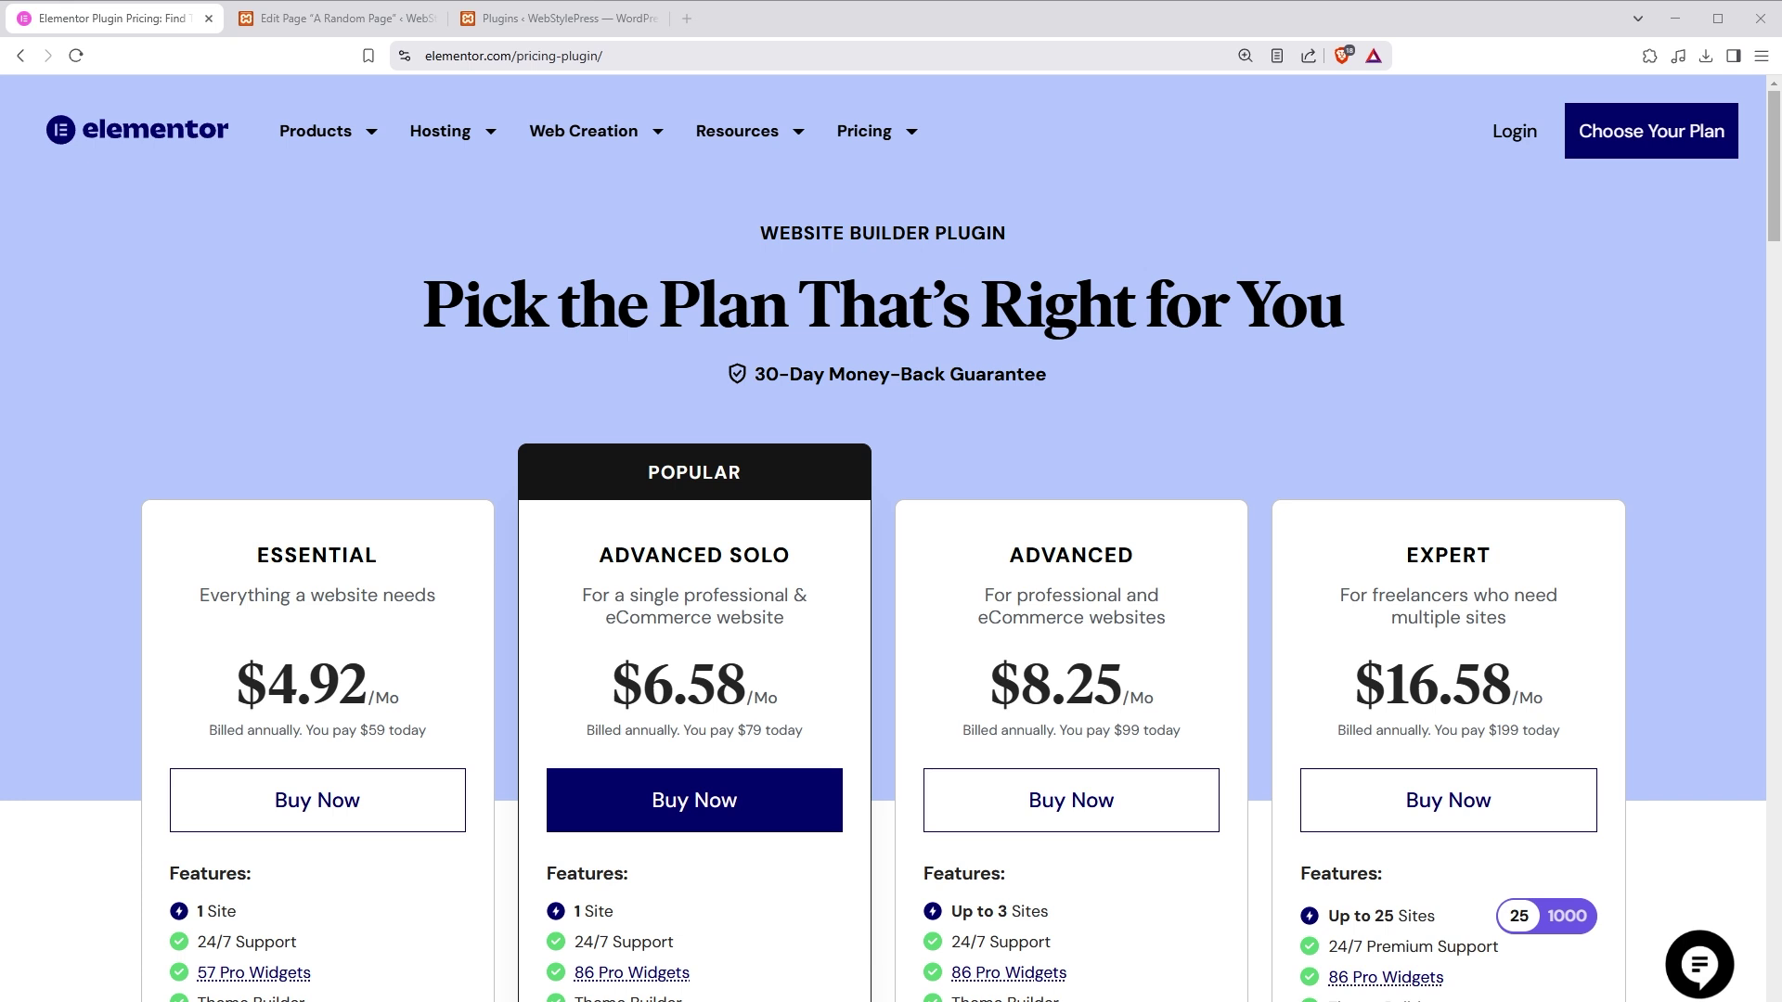
Step: Open A Random Page in the Elementor editor and add a grid container with one column and two rows
left_click(334, 18)
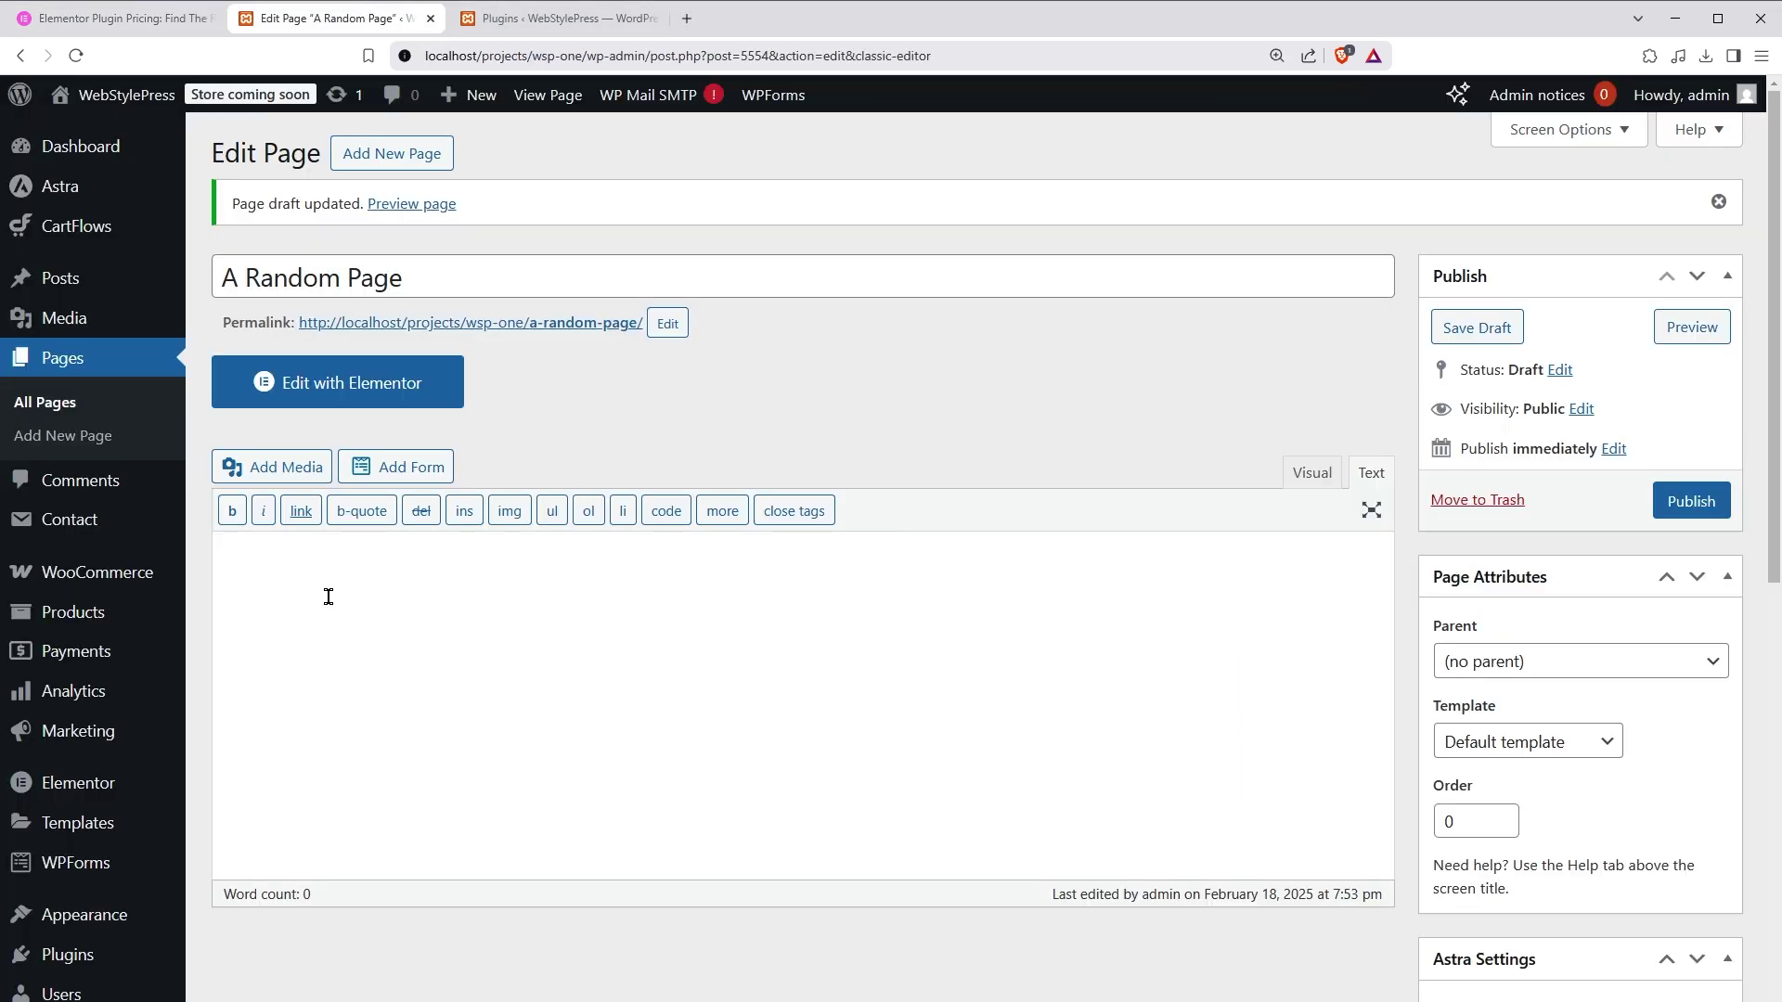
left_click(455, 385)
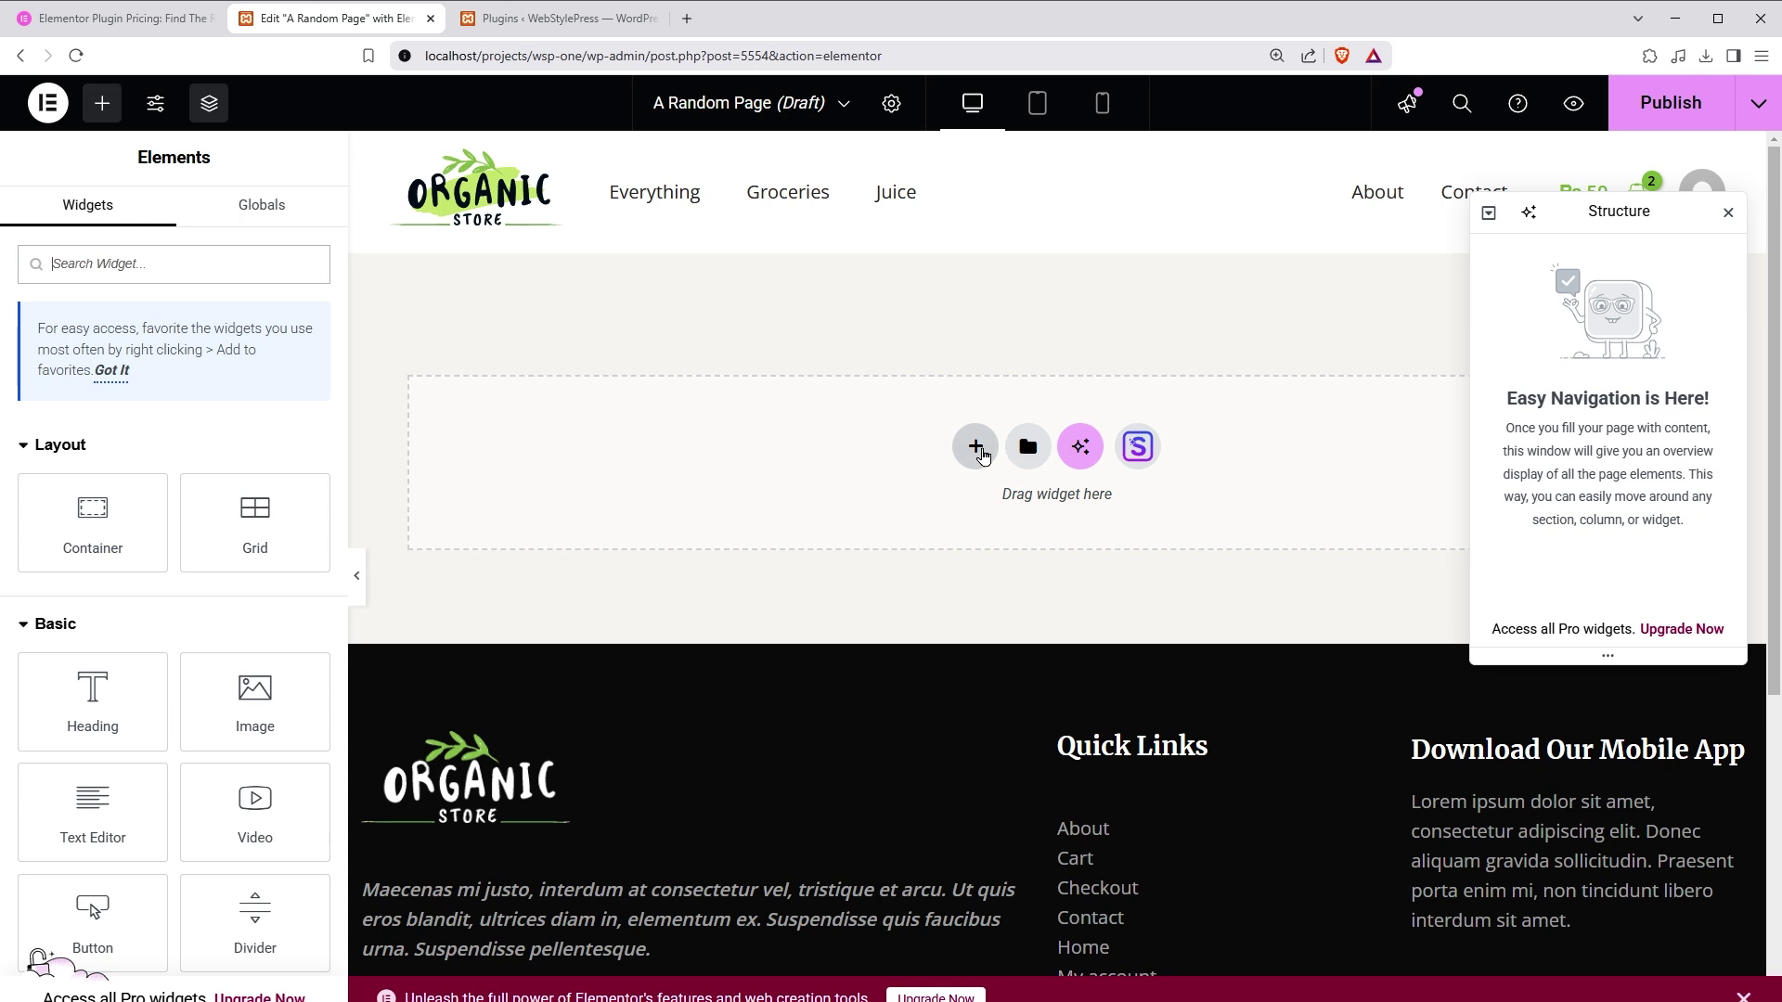
left_click(974, 447)
left_click(1120, 536)
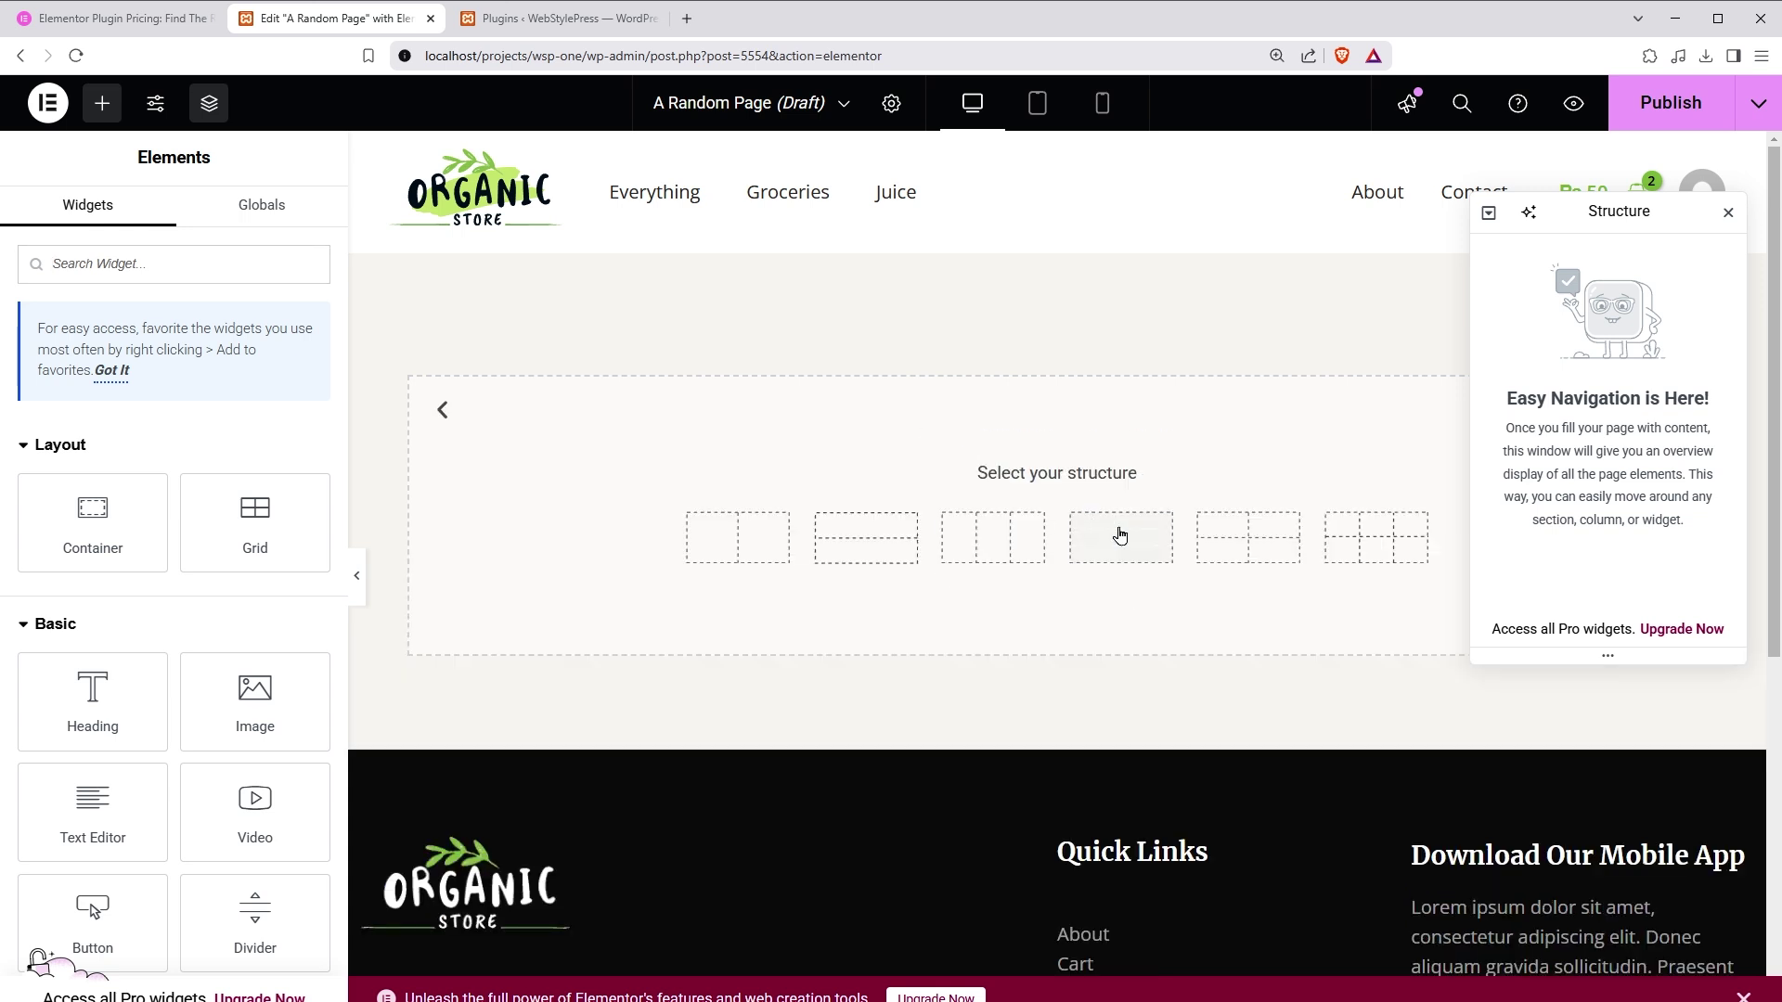
left_click(866, 539)
left_click(1057, 323)
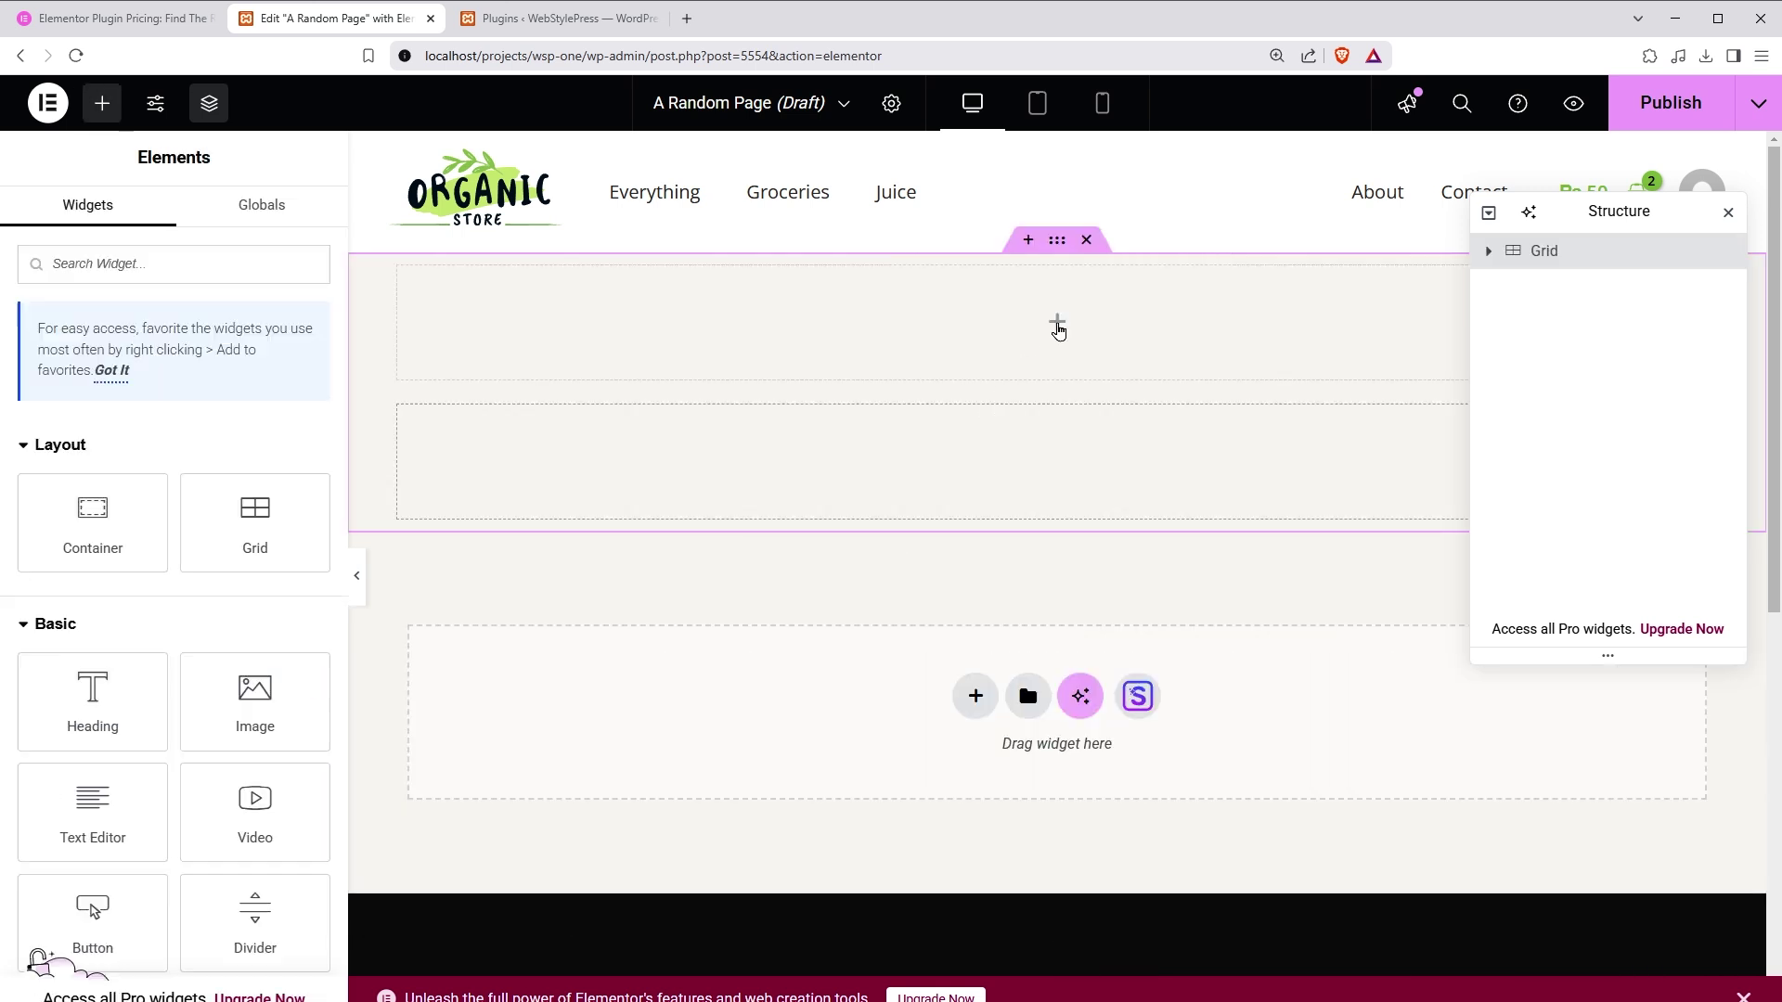
Step: Look through the Basic and locked Pro widgets, and search the widget list for "carousel"
scroll(186, 501, "down", 2)
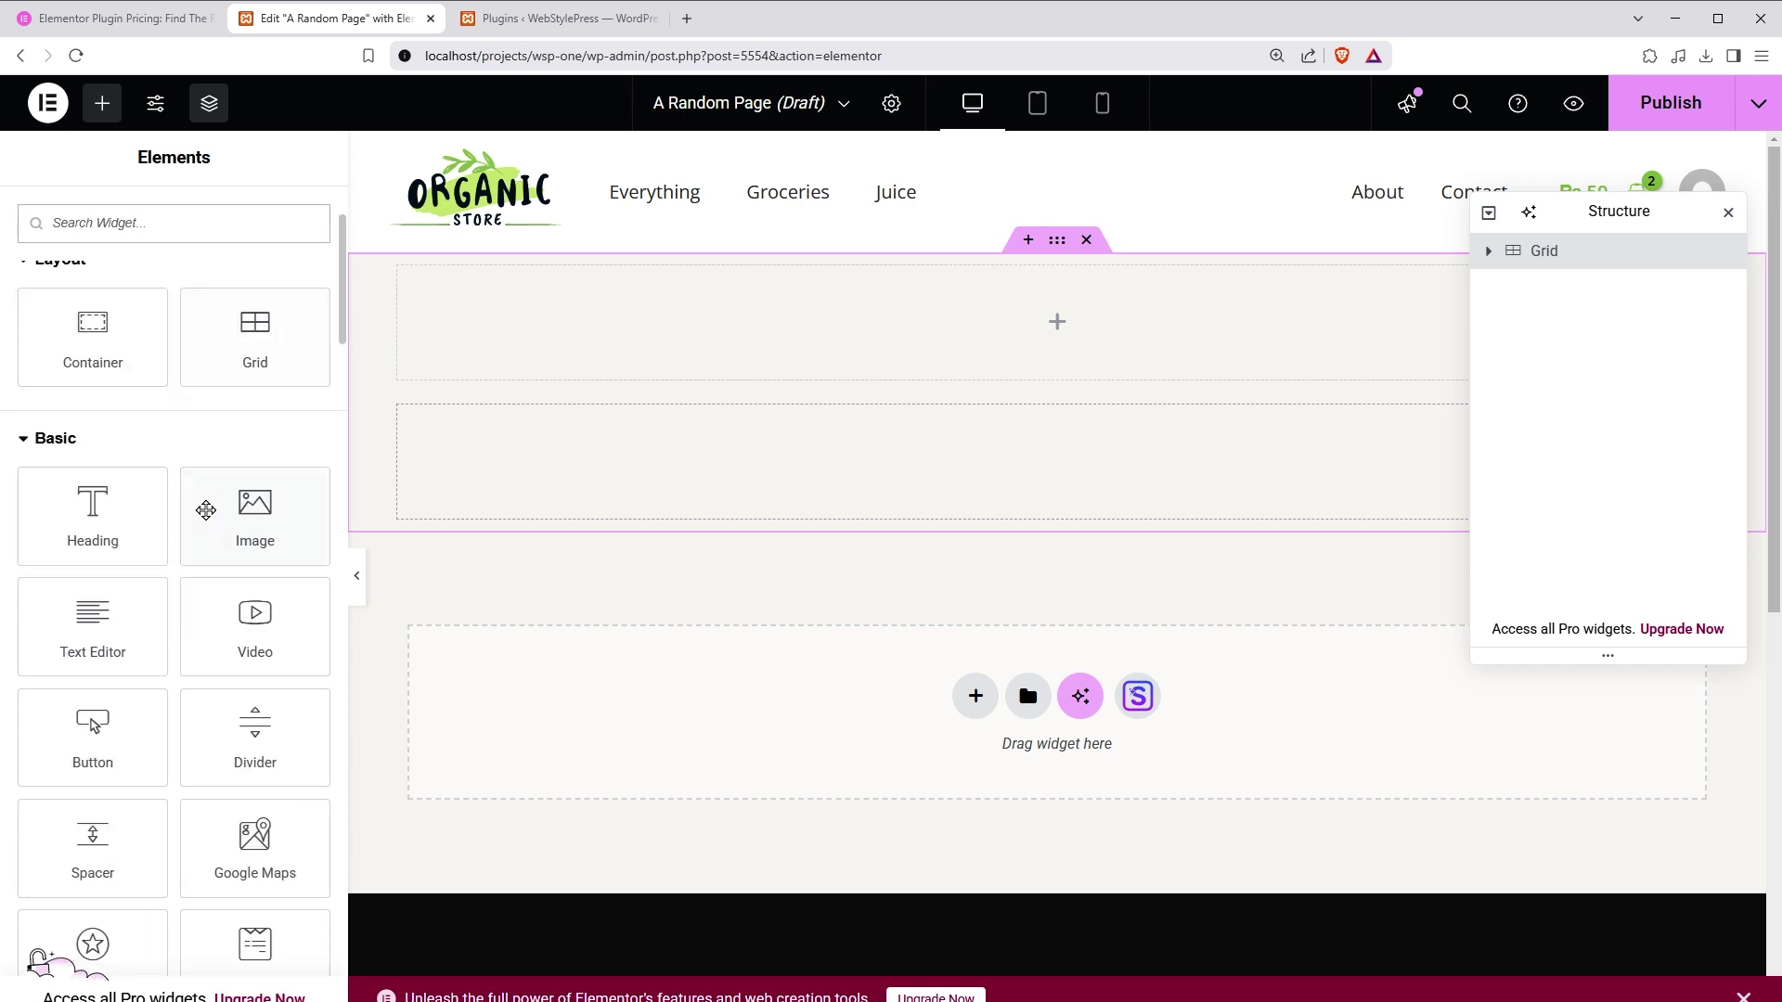
scroll(185, 599, "down", 3)
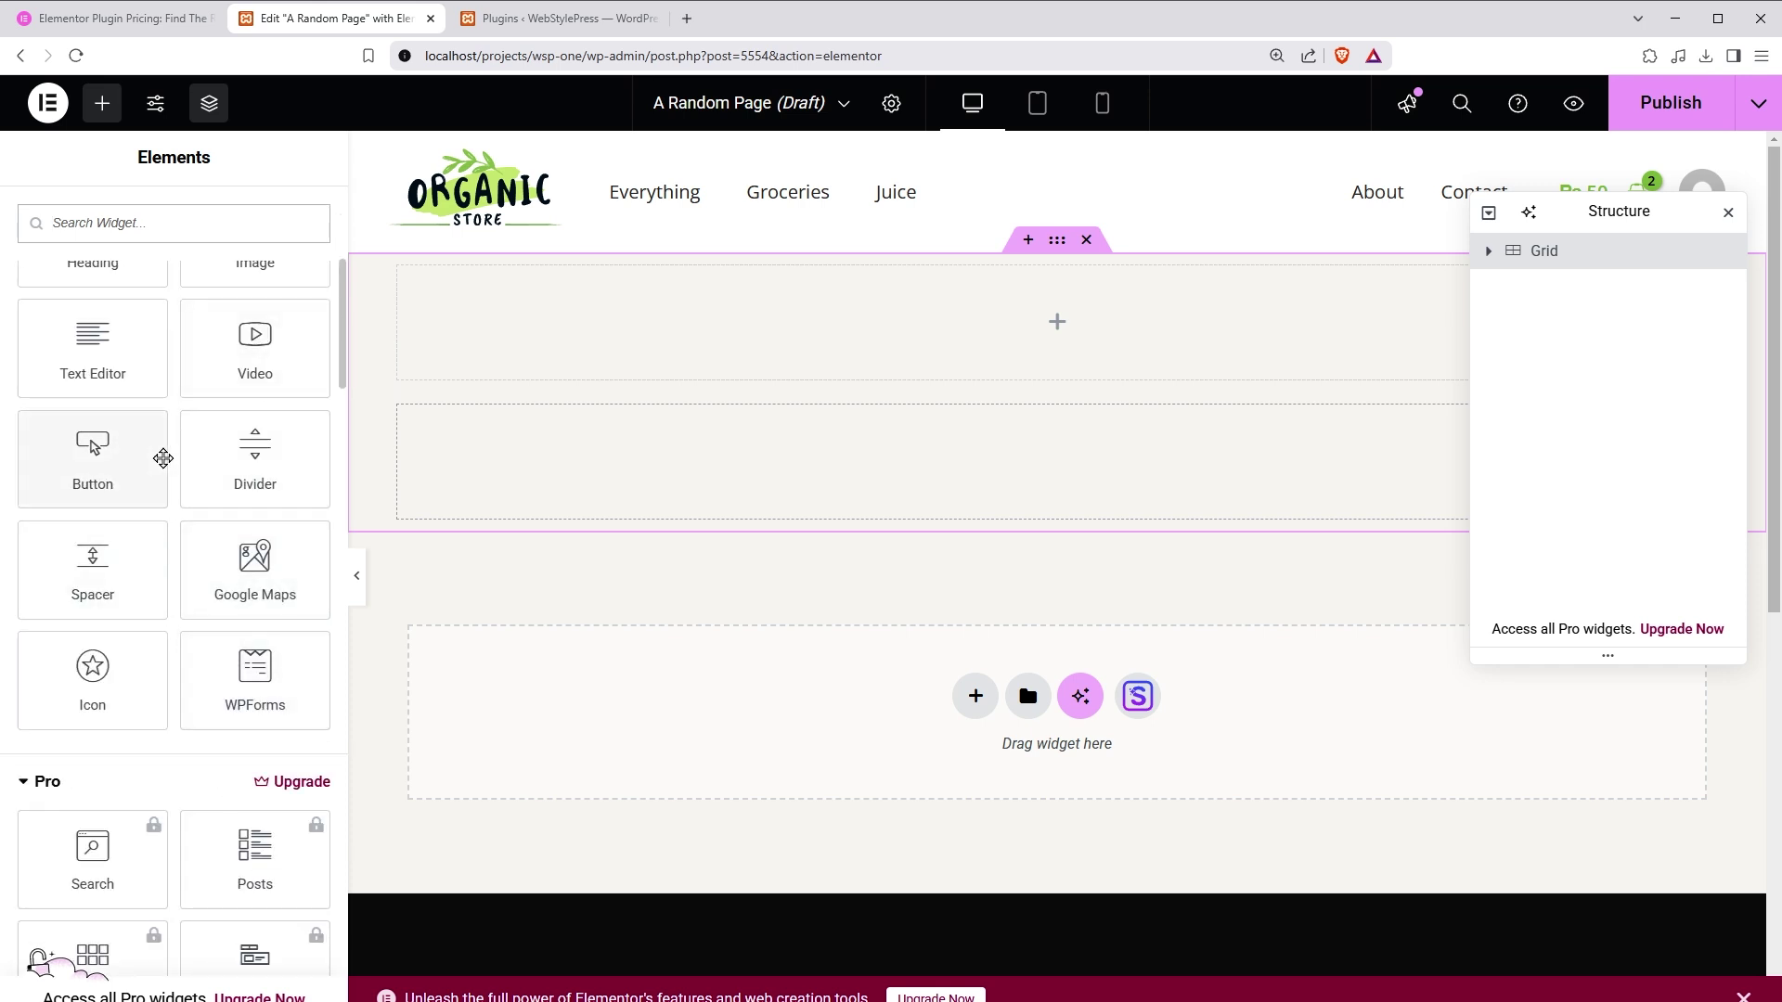
scroll(192, 562, "down", 3)
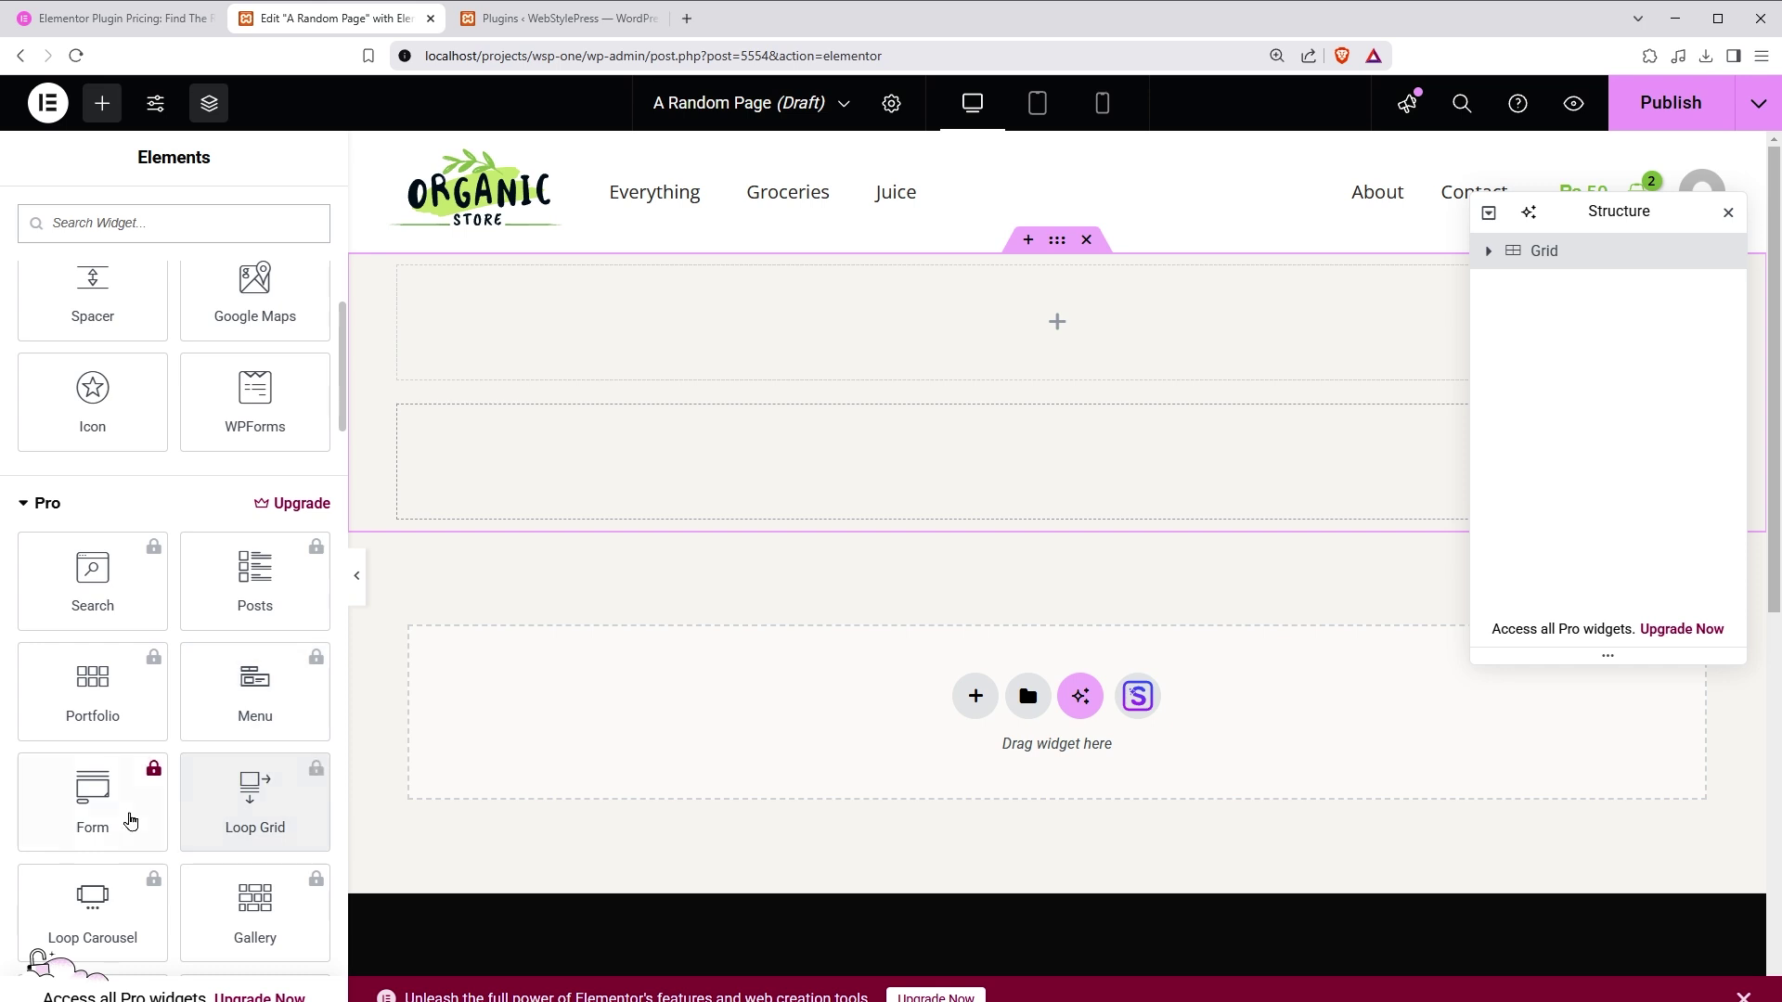
scroll(251, 604, "down", 2)
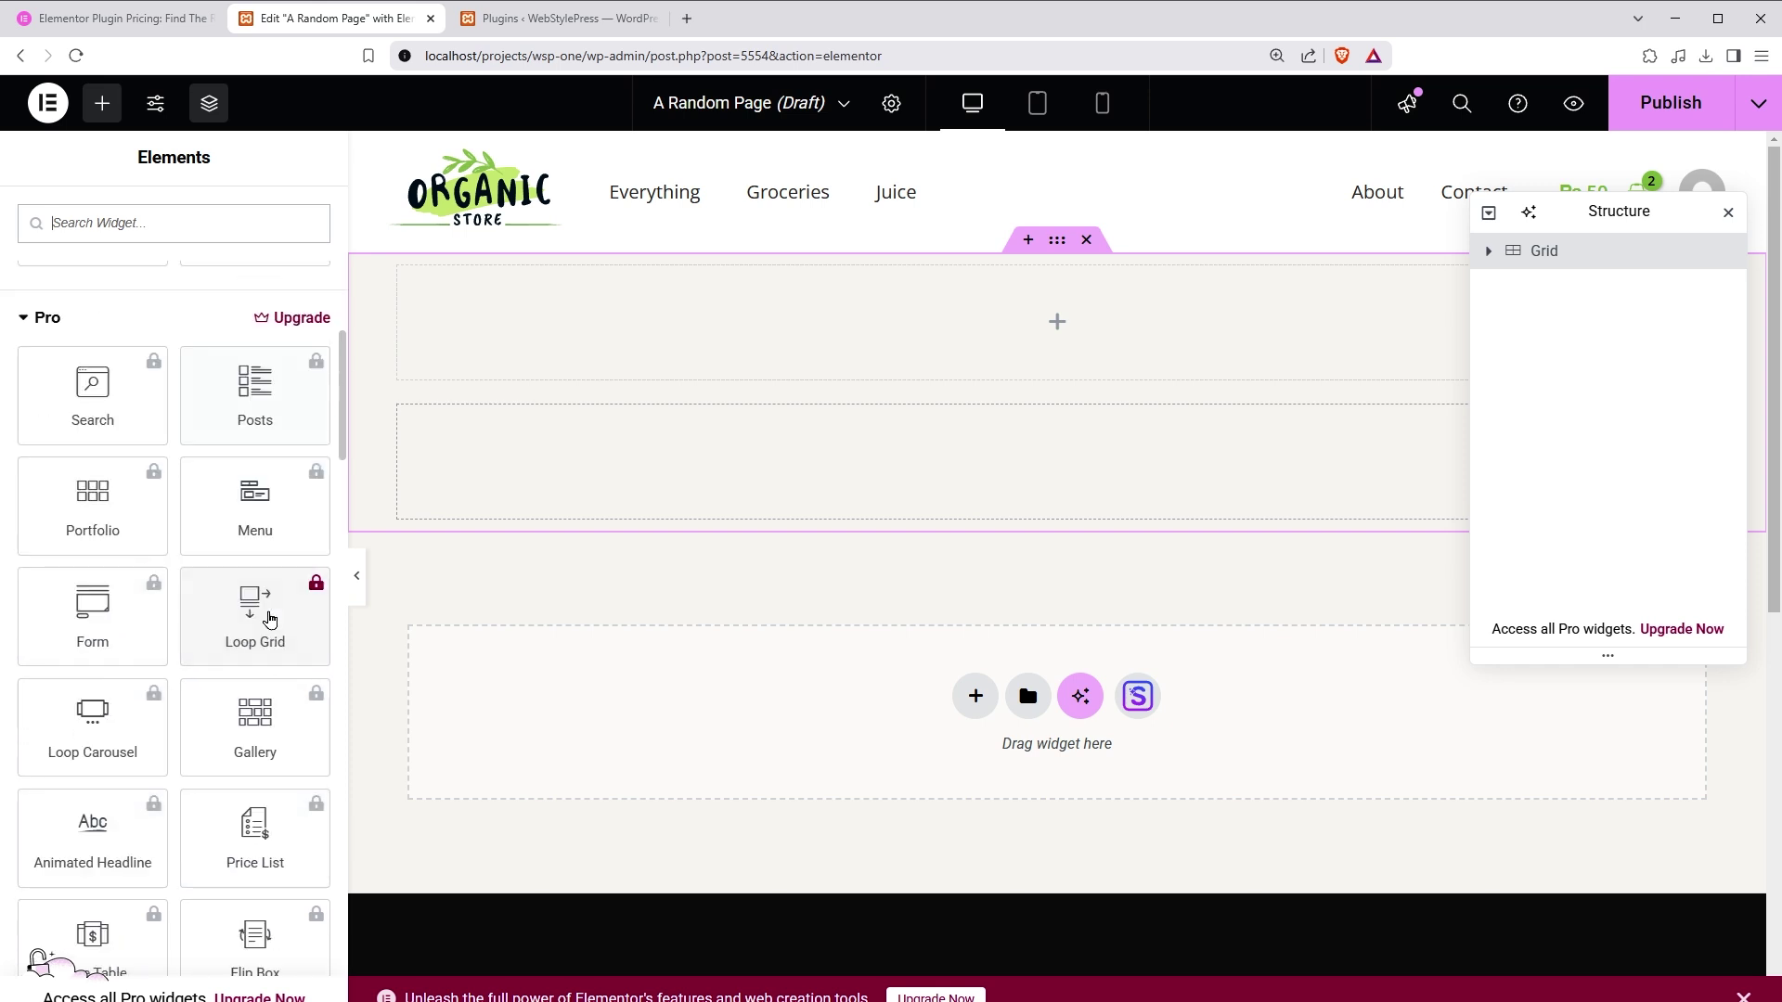
scroll(258, 629, "up", 8)
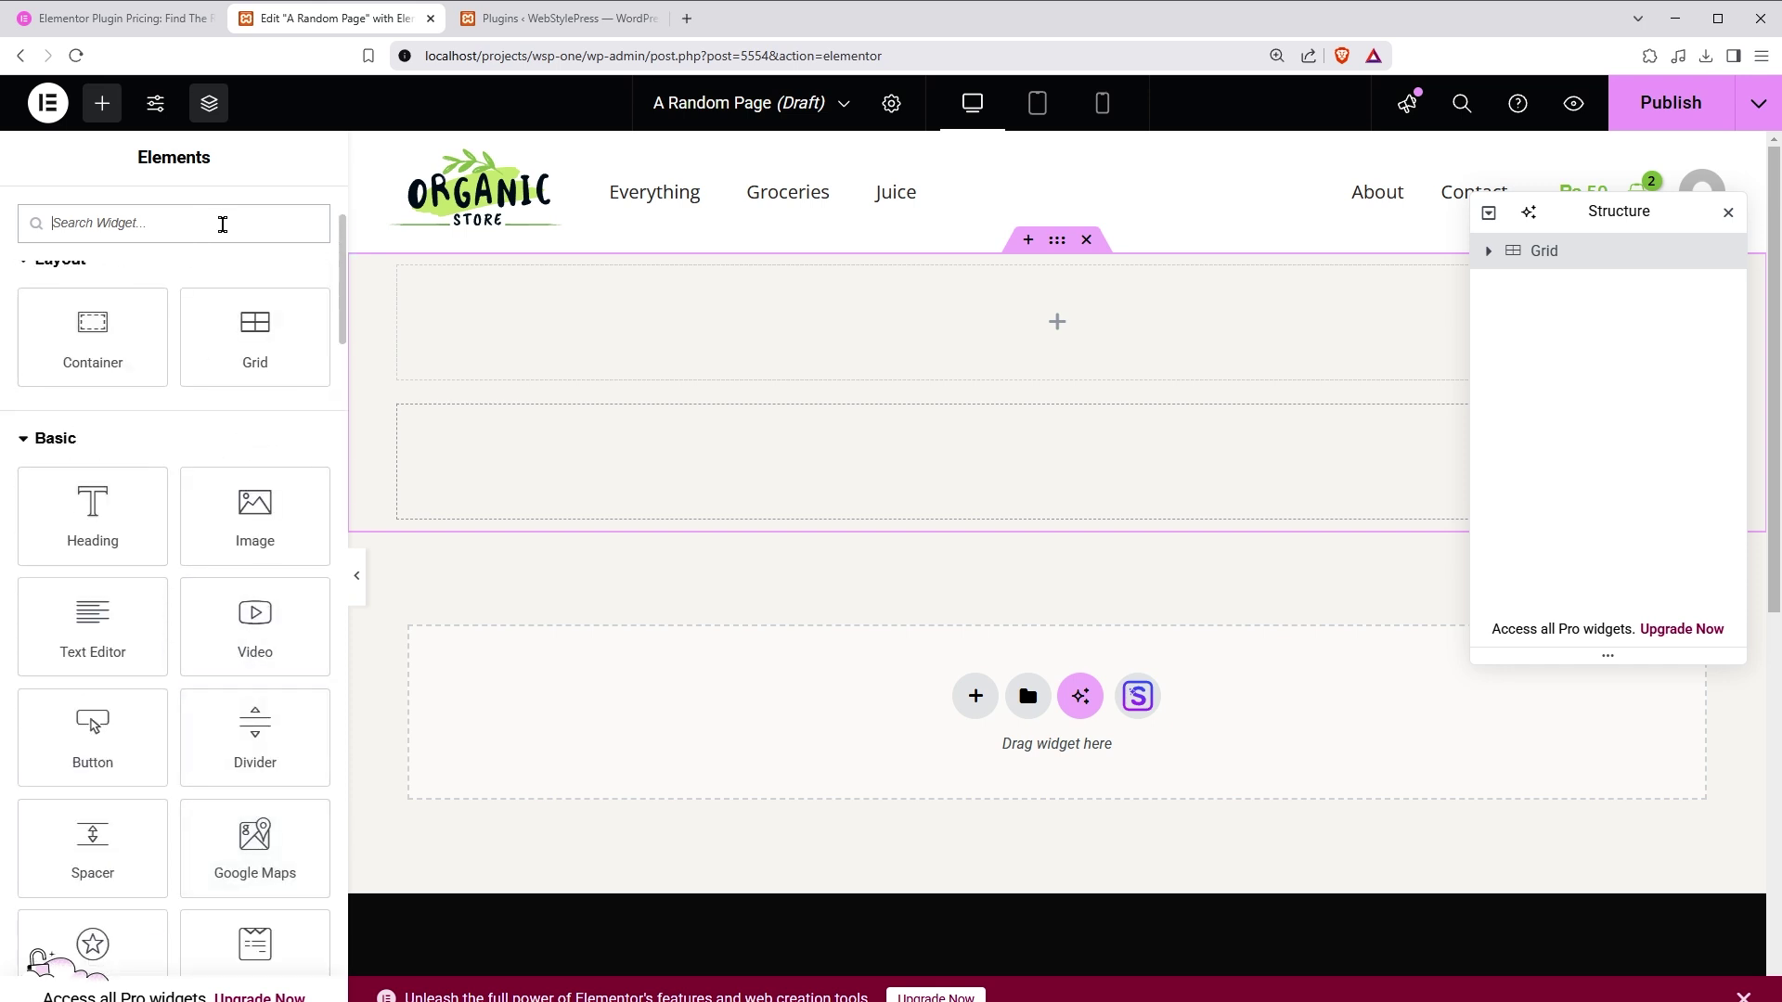
left_click(223, 222)
type("card")
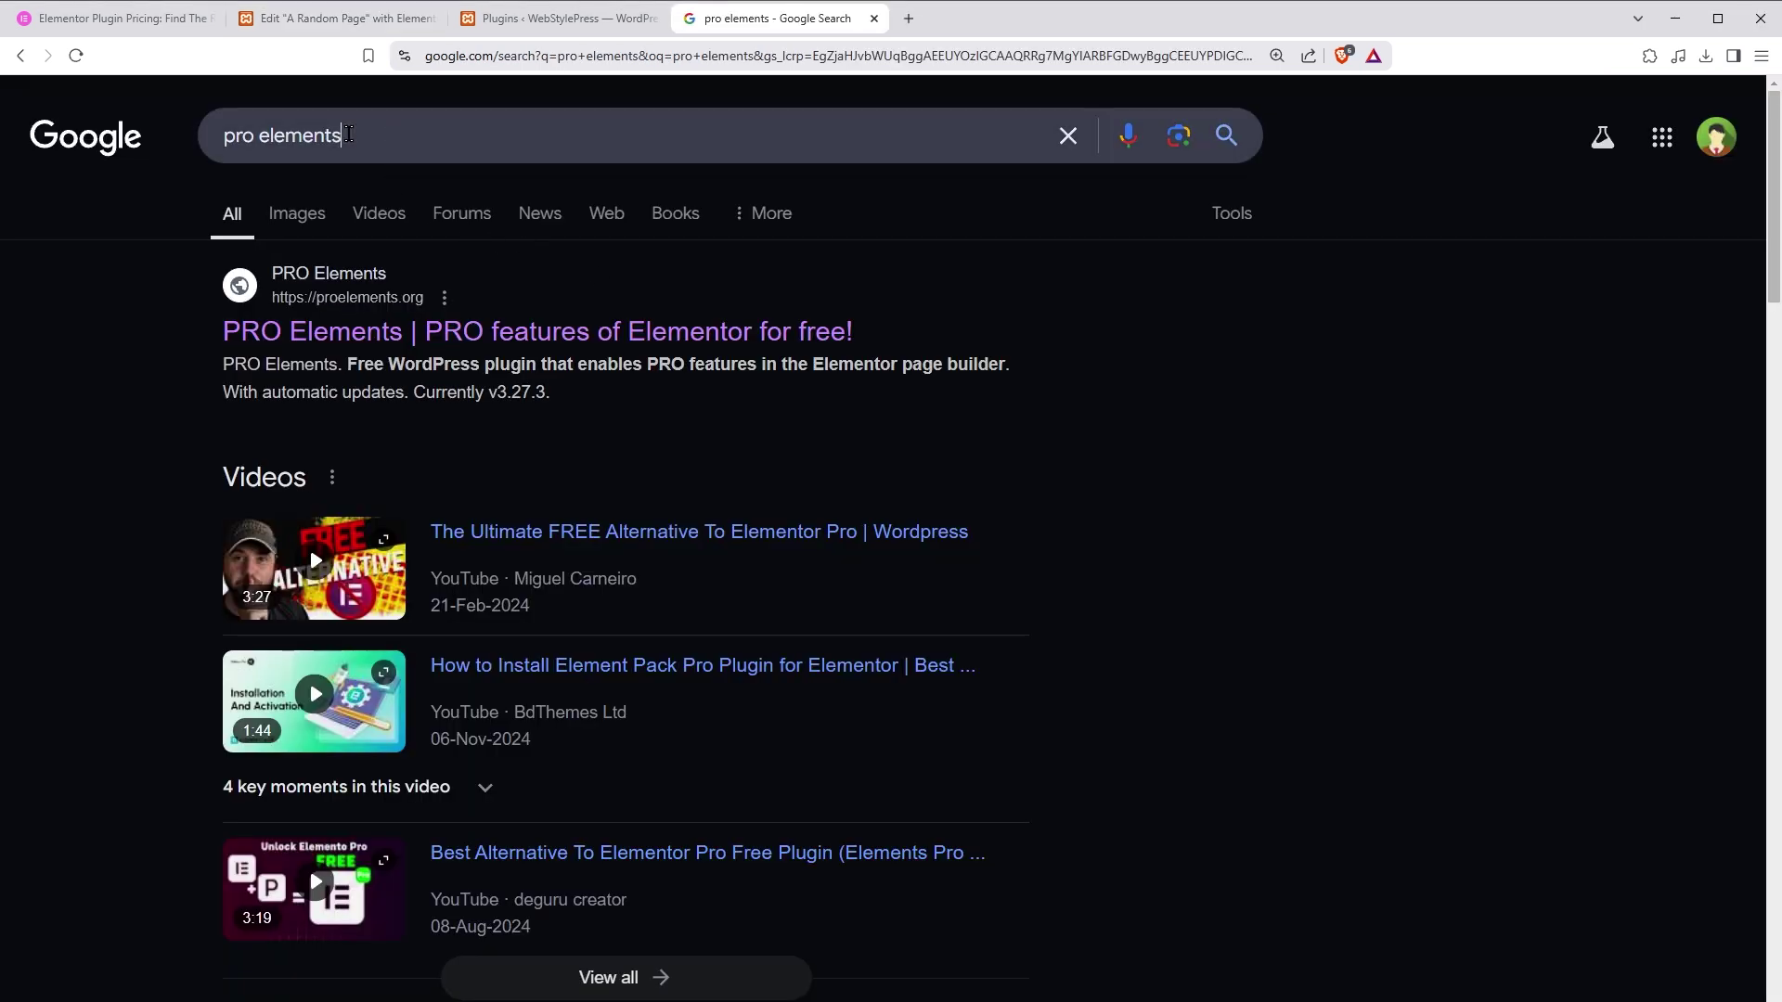
Step: Open the PRO Elements website from the Google results for "pro elements" and download the plugin
left_click_drag(348, 134, 156, 180)
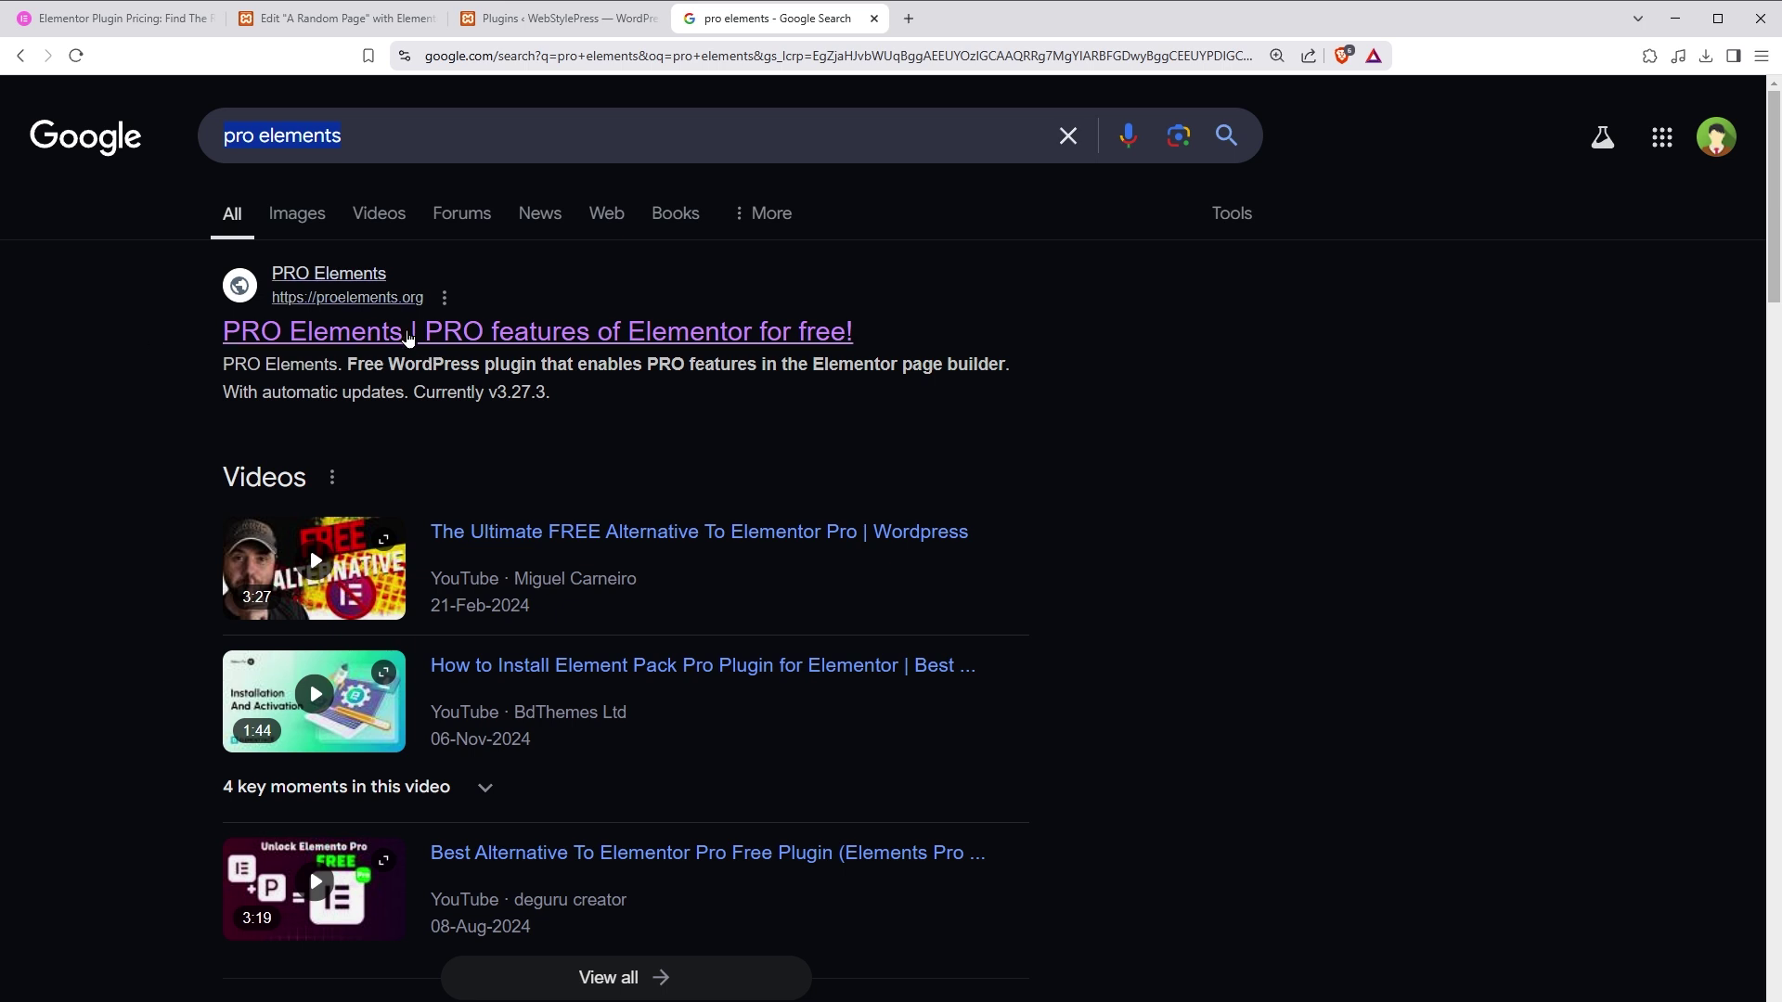
left_click(408, 334)
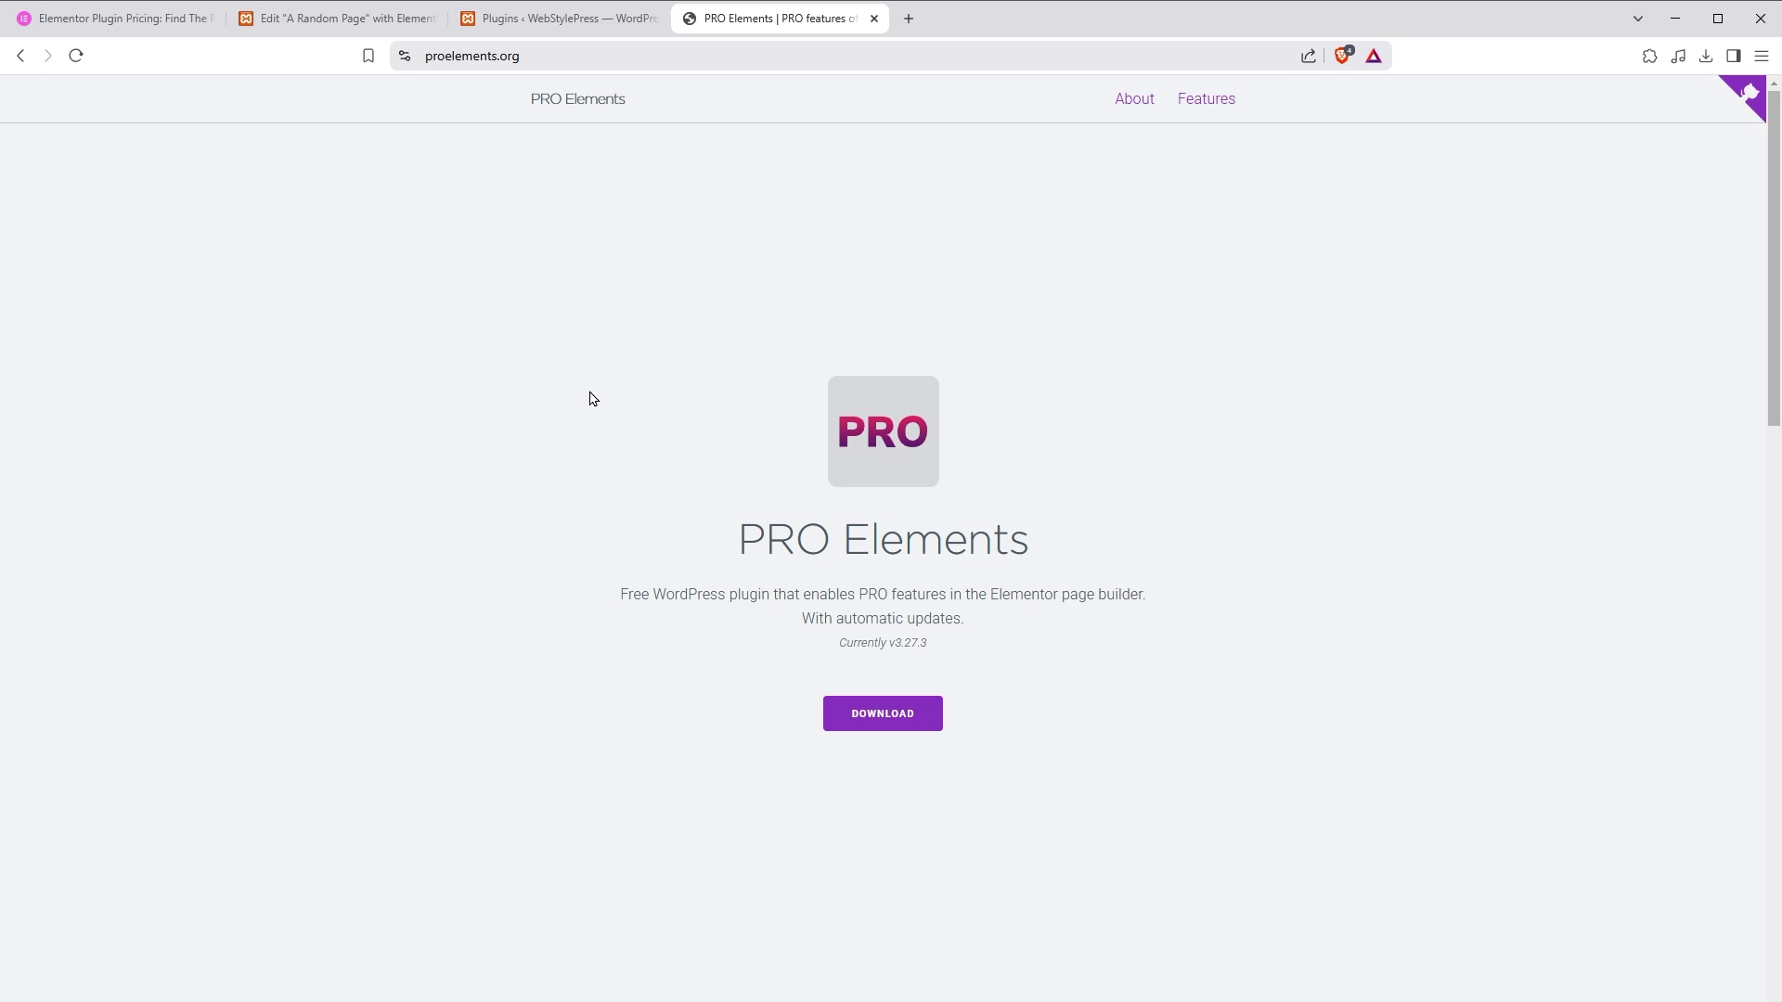
key("ctrl+plus")
key("ctrl+plus")
left_click_drag(656, 541, 1364, 569)
left_click(1364, 569)
left_click_drag(500, 613, 1253, 611)
left_click_drag(786, 640, 1075, 653)
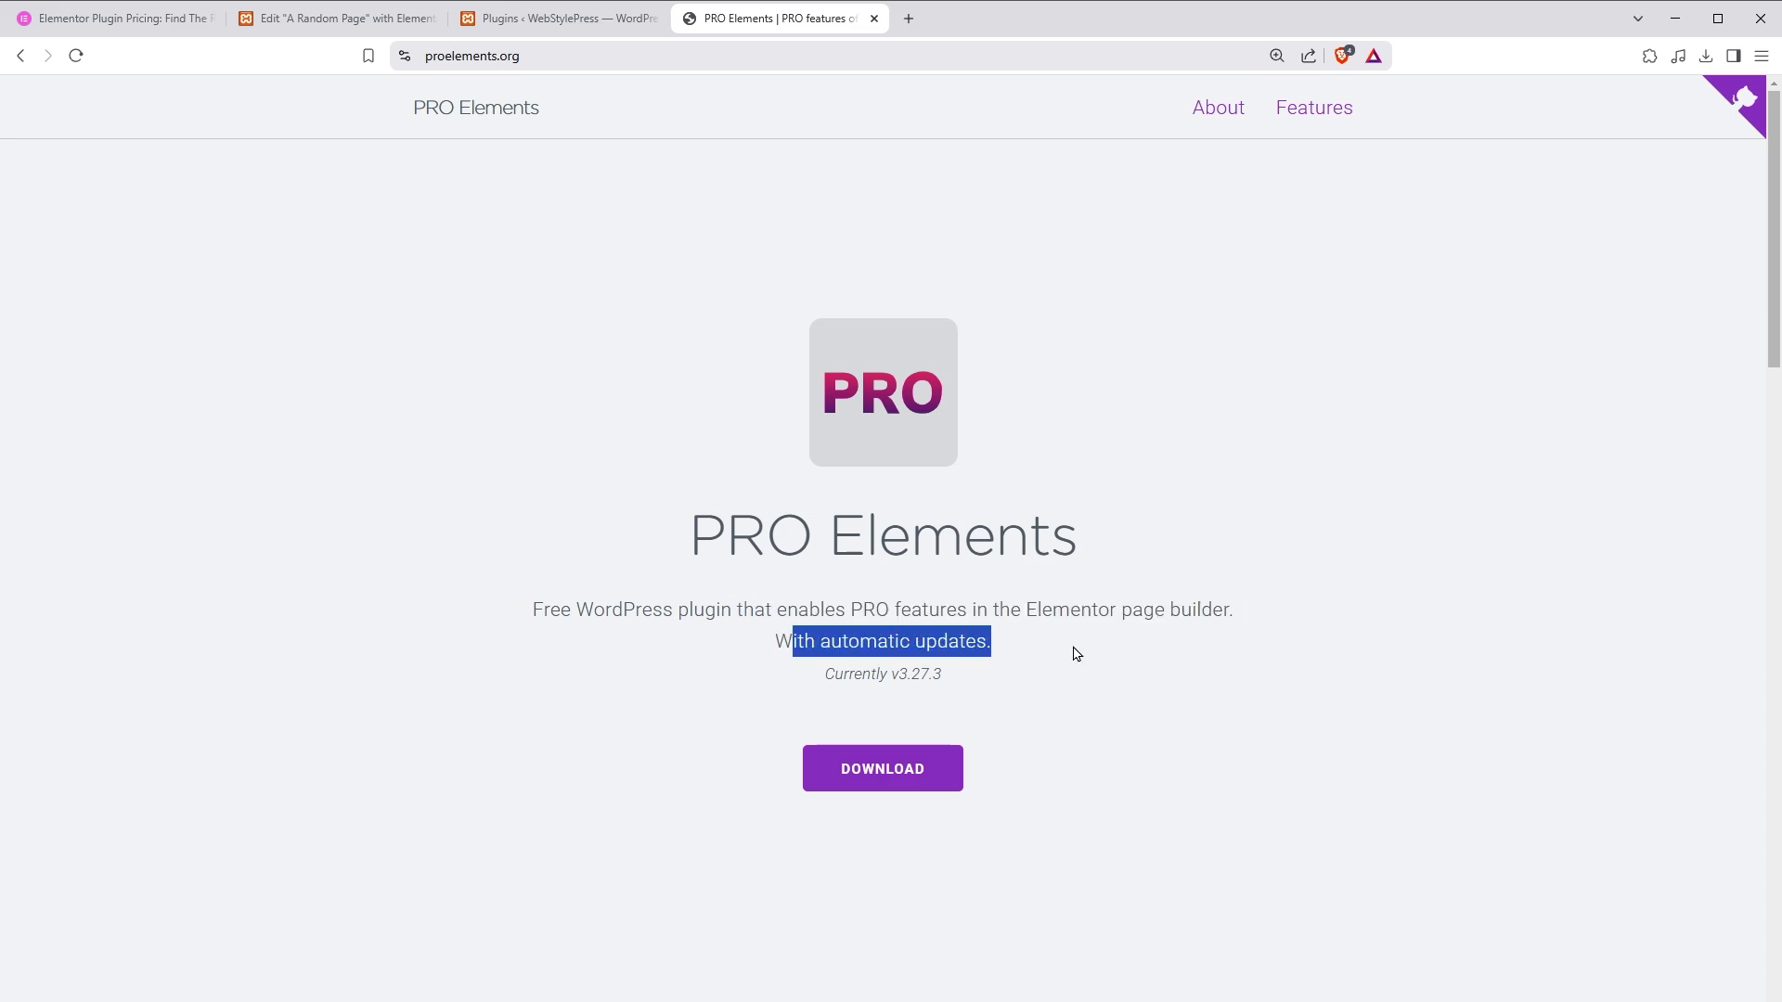
left_click(926, 782)
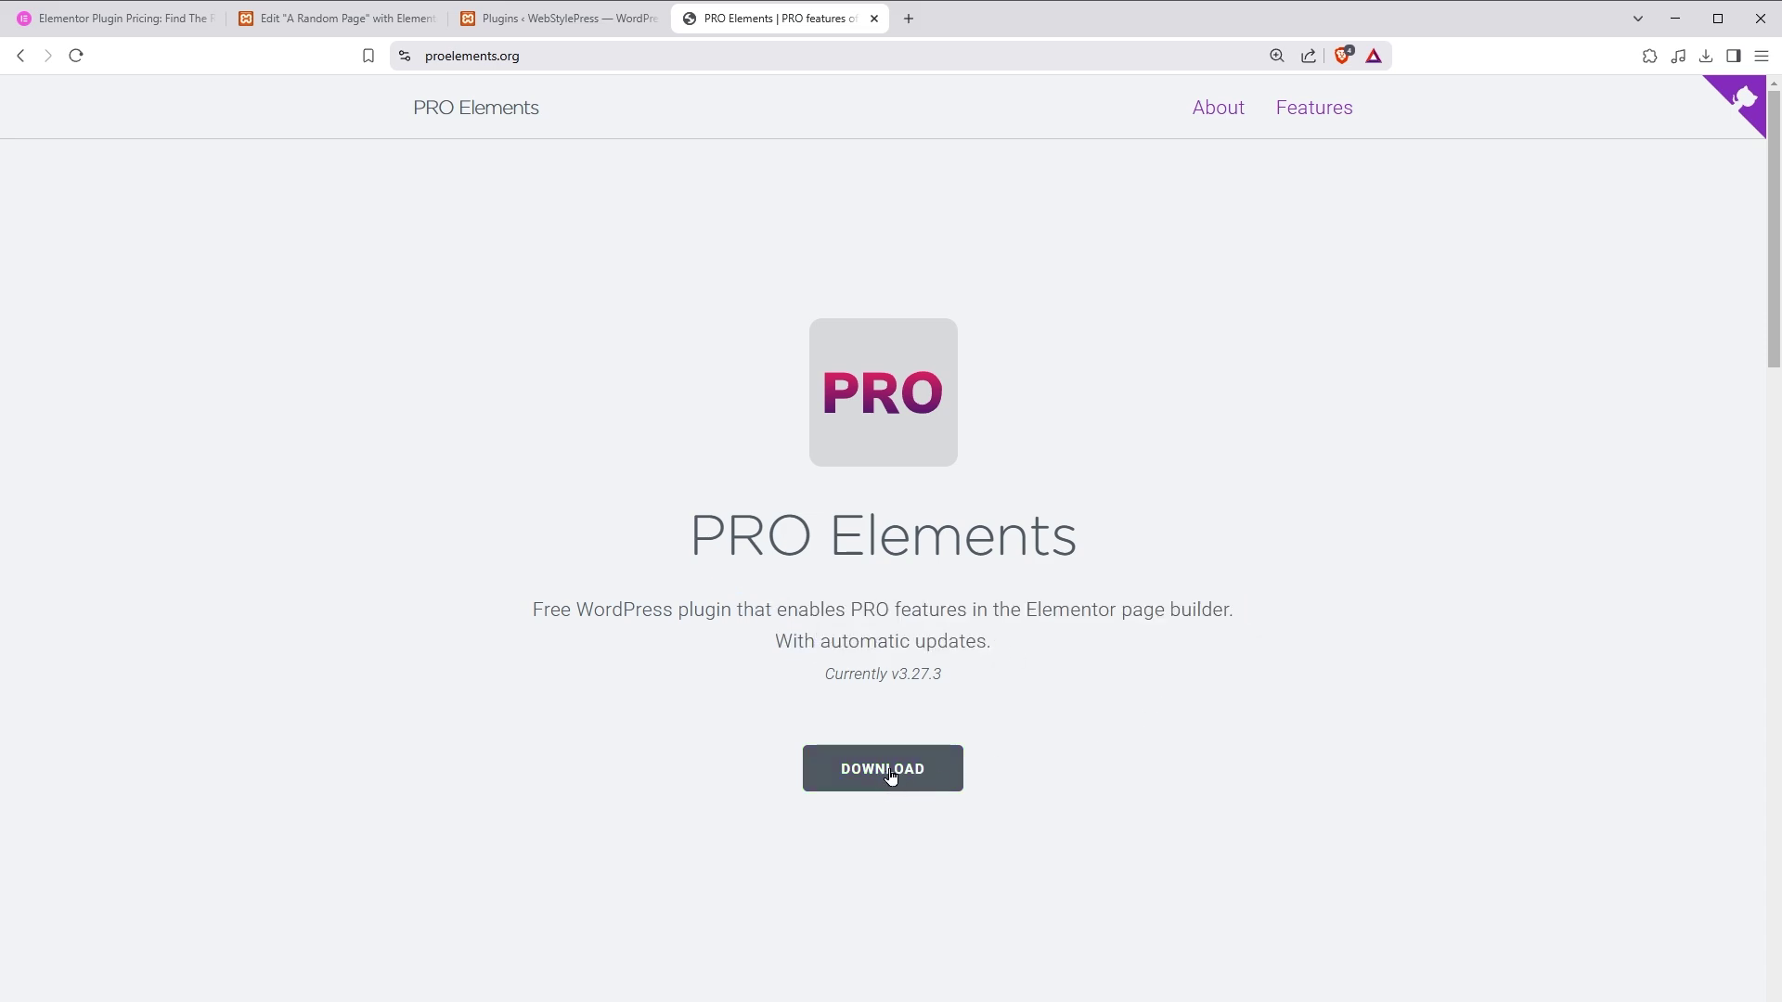
Step: Upload pro-elements.zip as a new plugin on the WordPress site, install it and activate it
key("ctrl+shift+Tab")
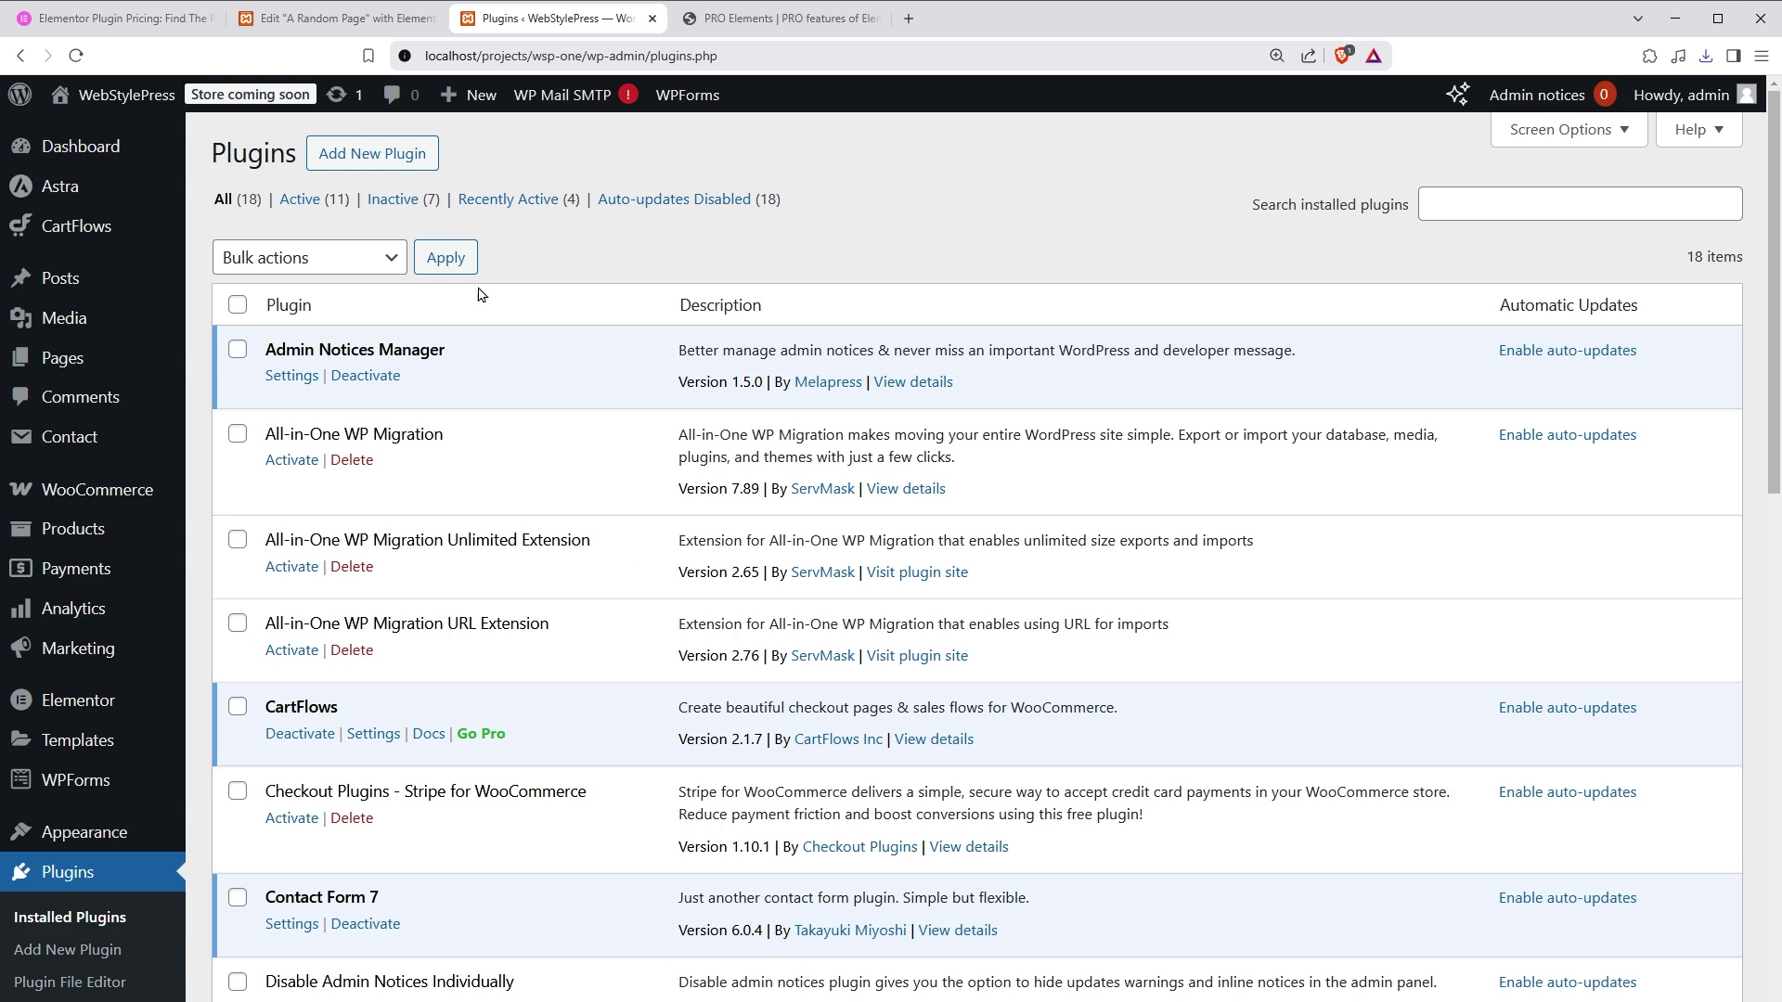
left_click(399, 153)
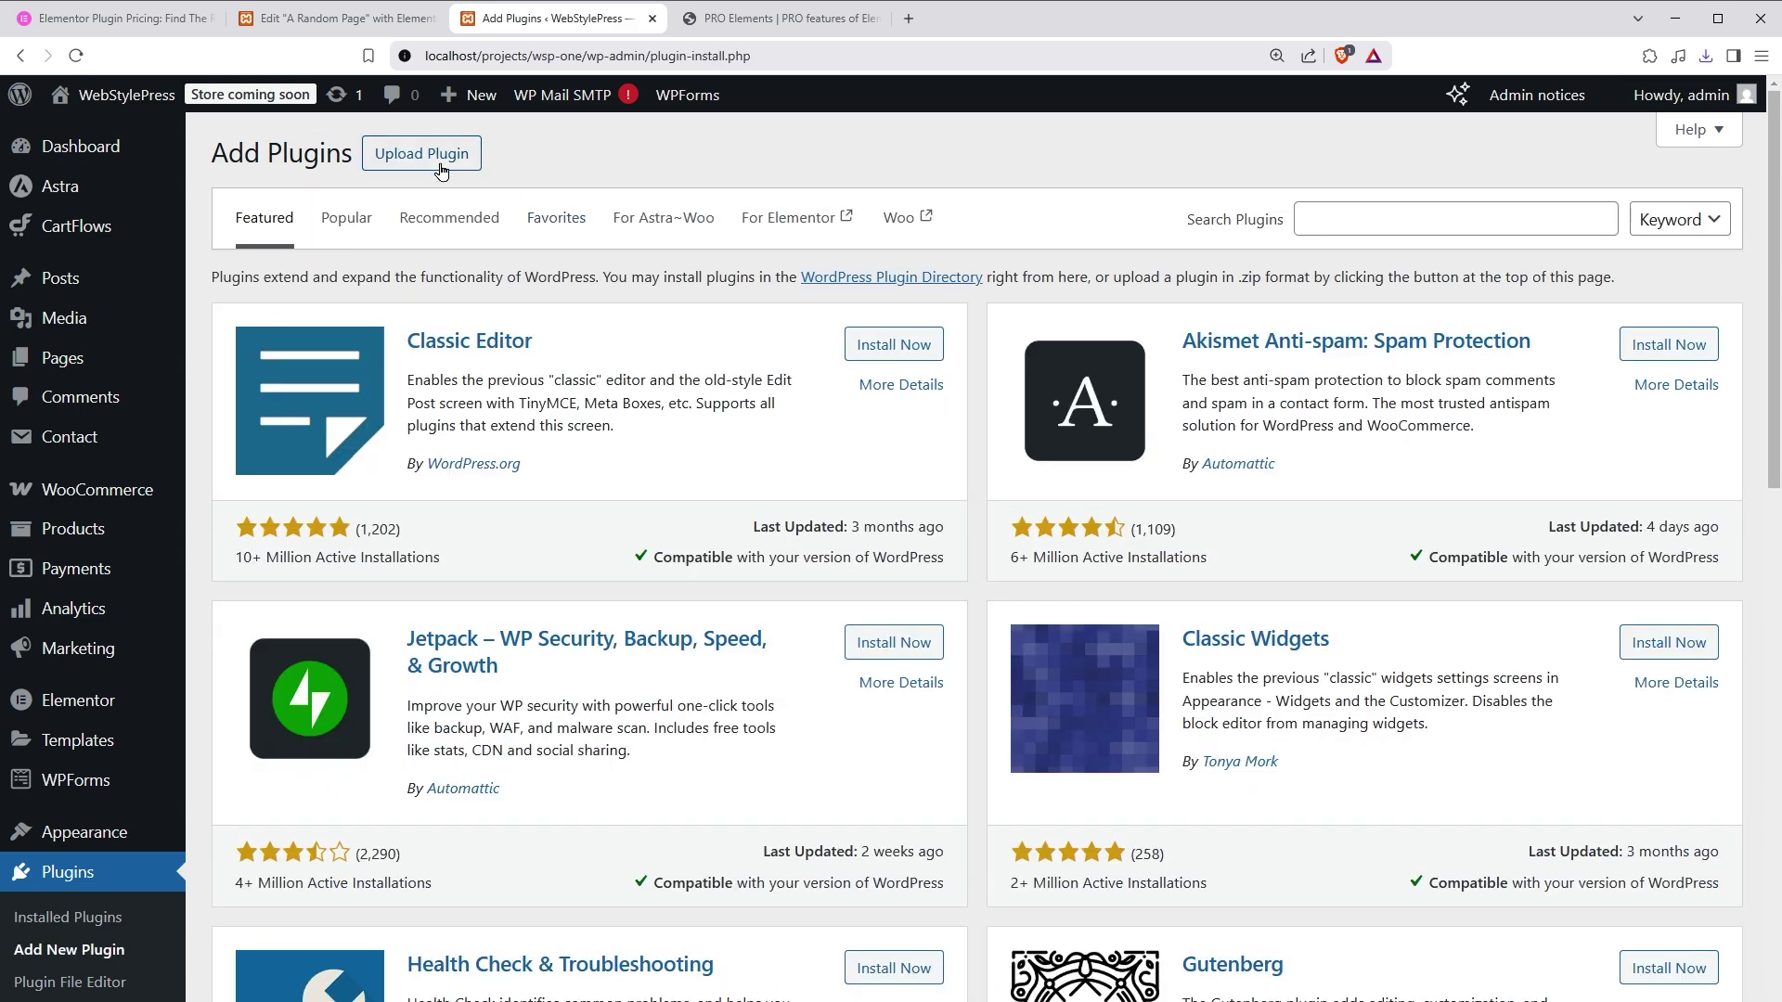
left_click(423, 155)
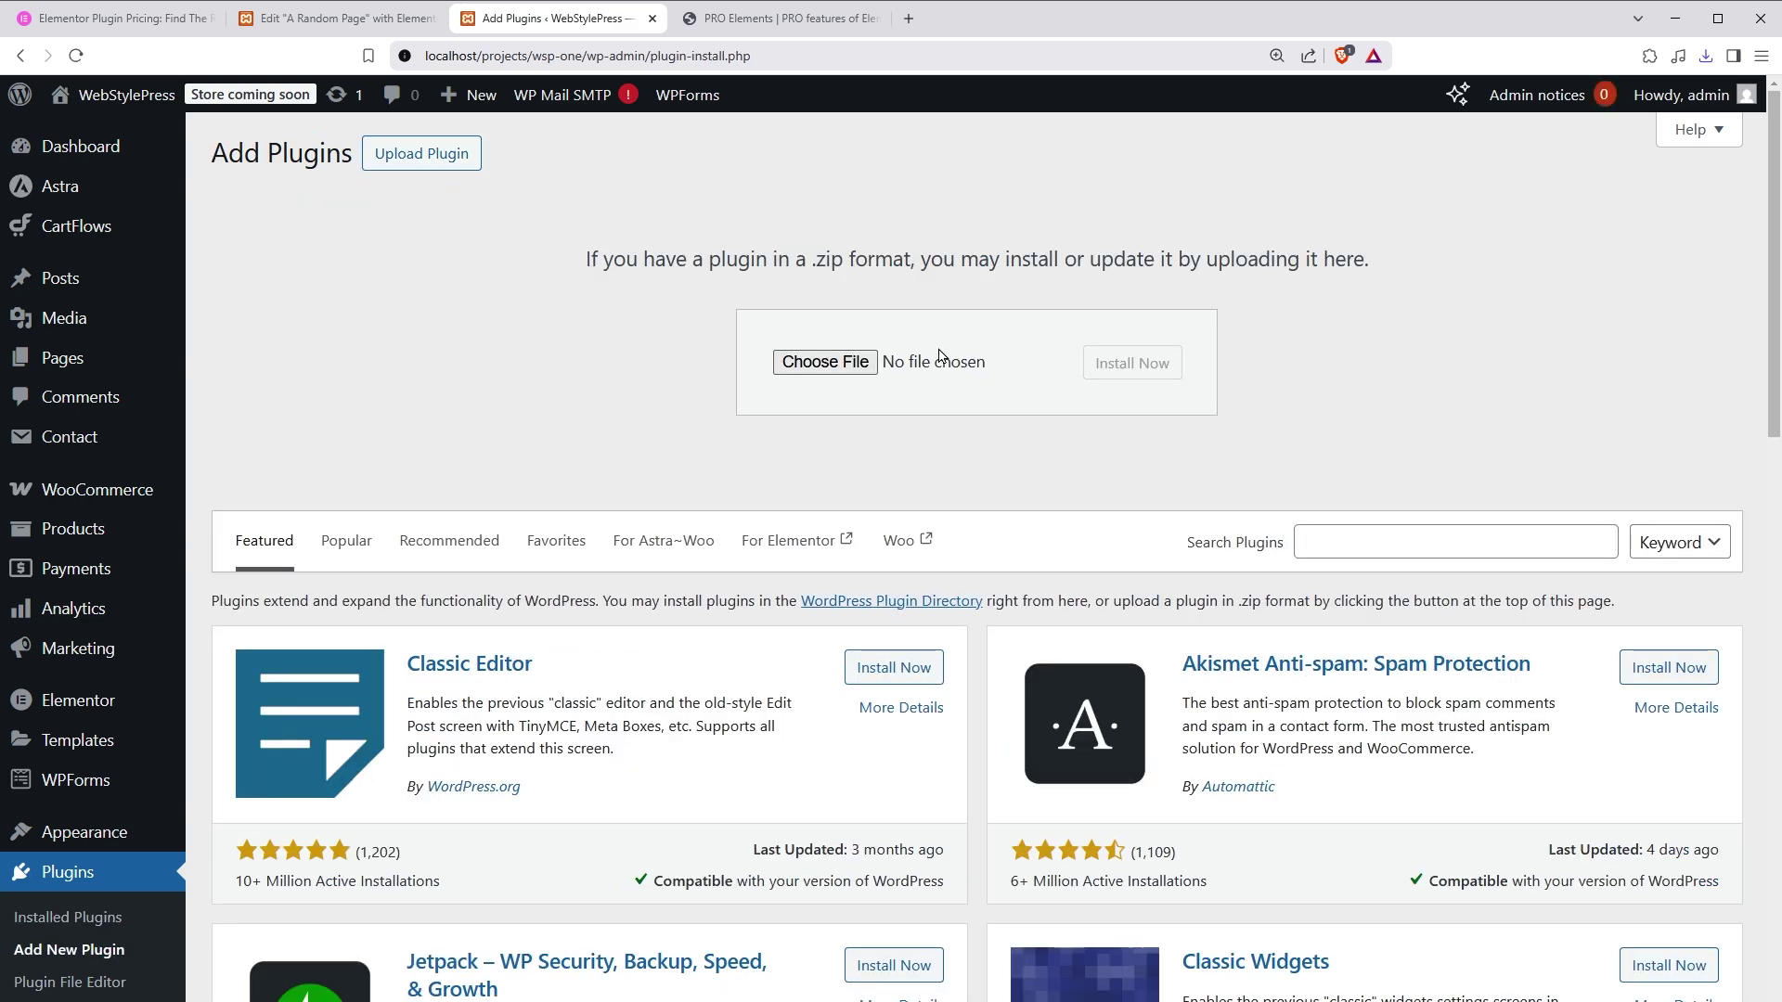
left_click(852, 363)
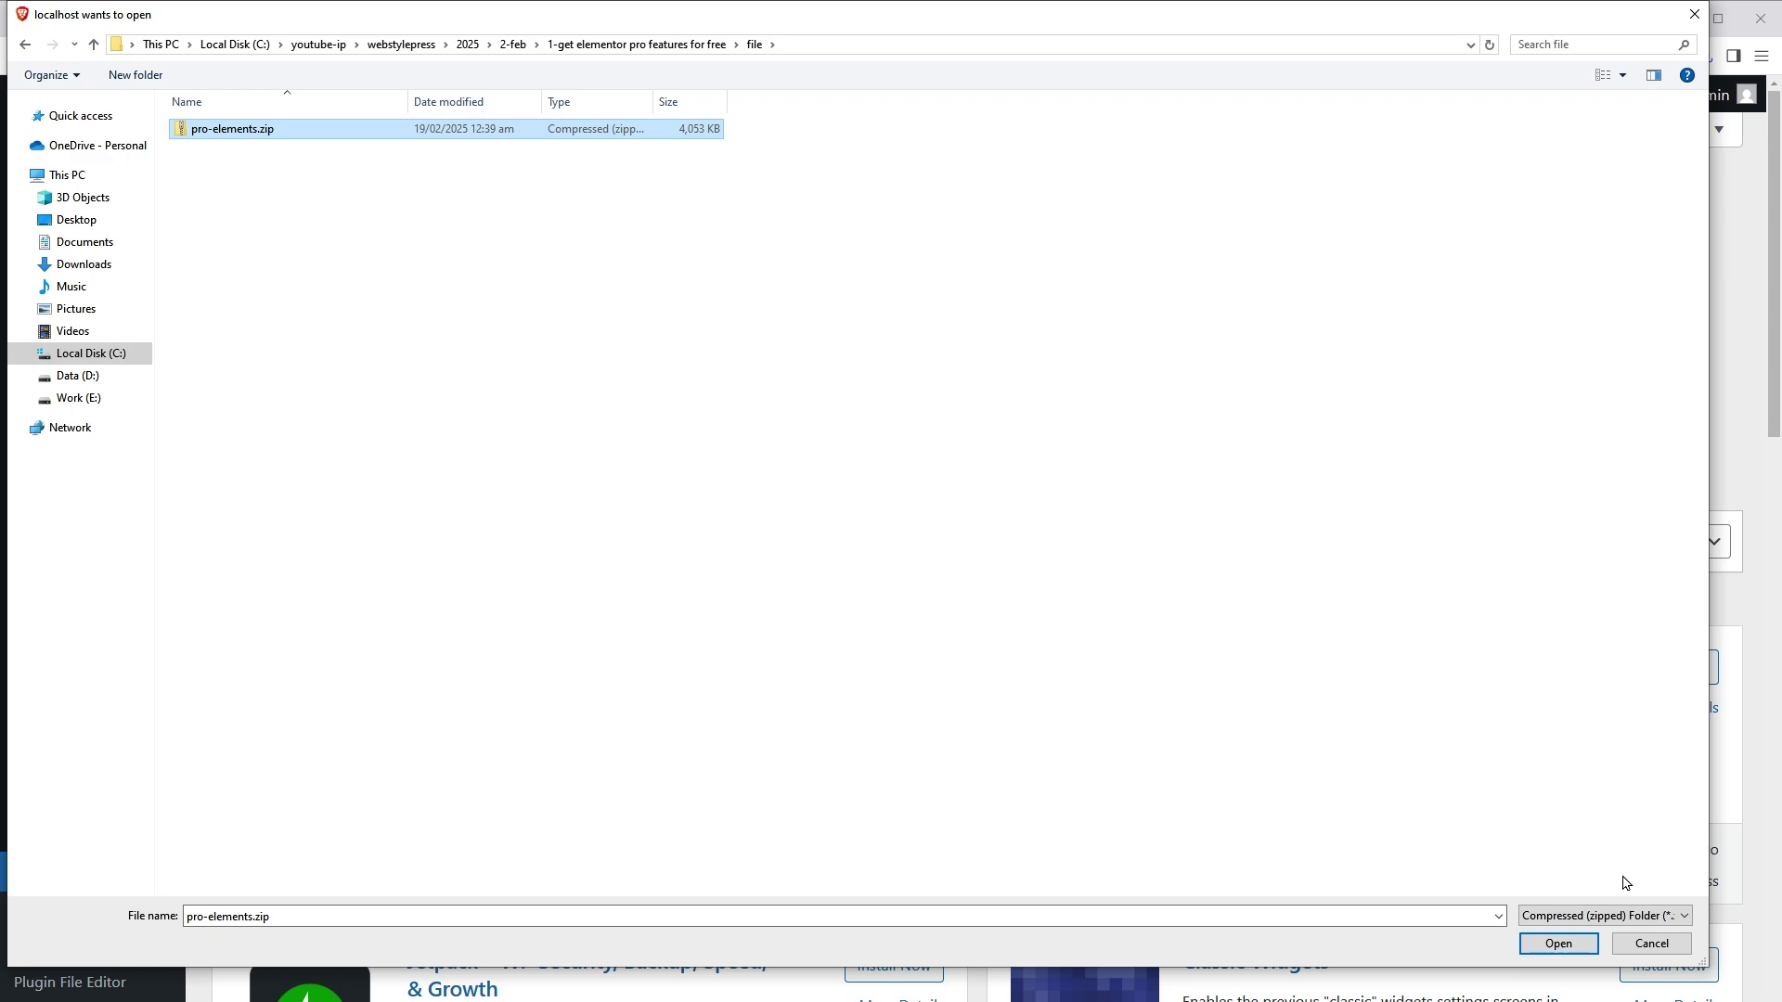
left_click(1559, 939)
left_click(1159, 372)
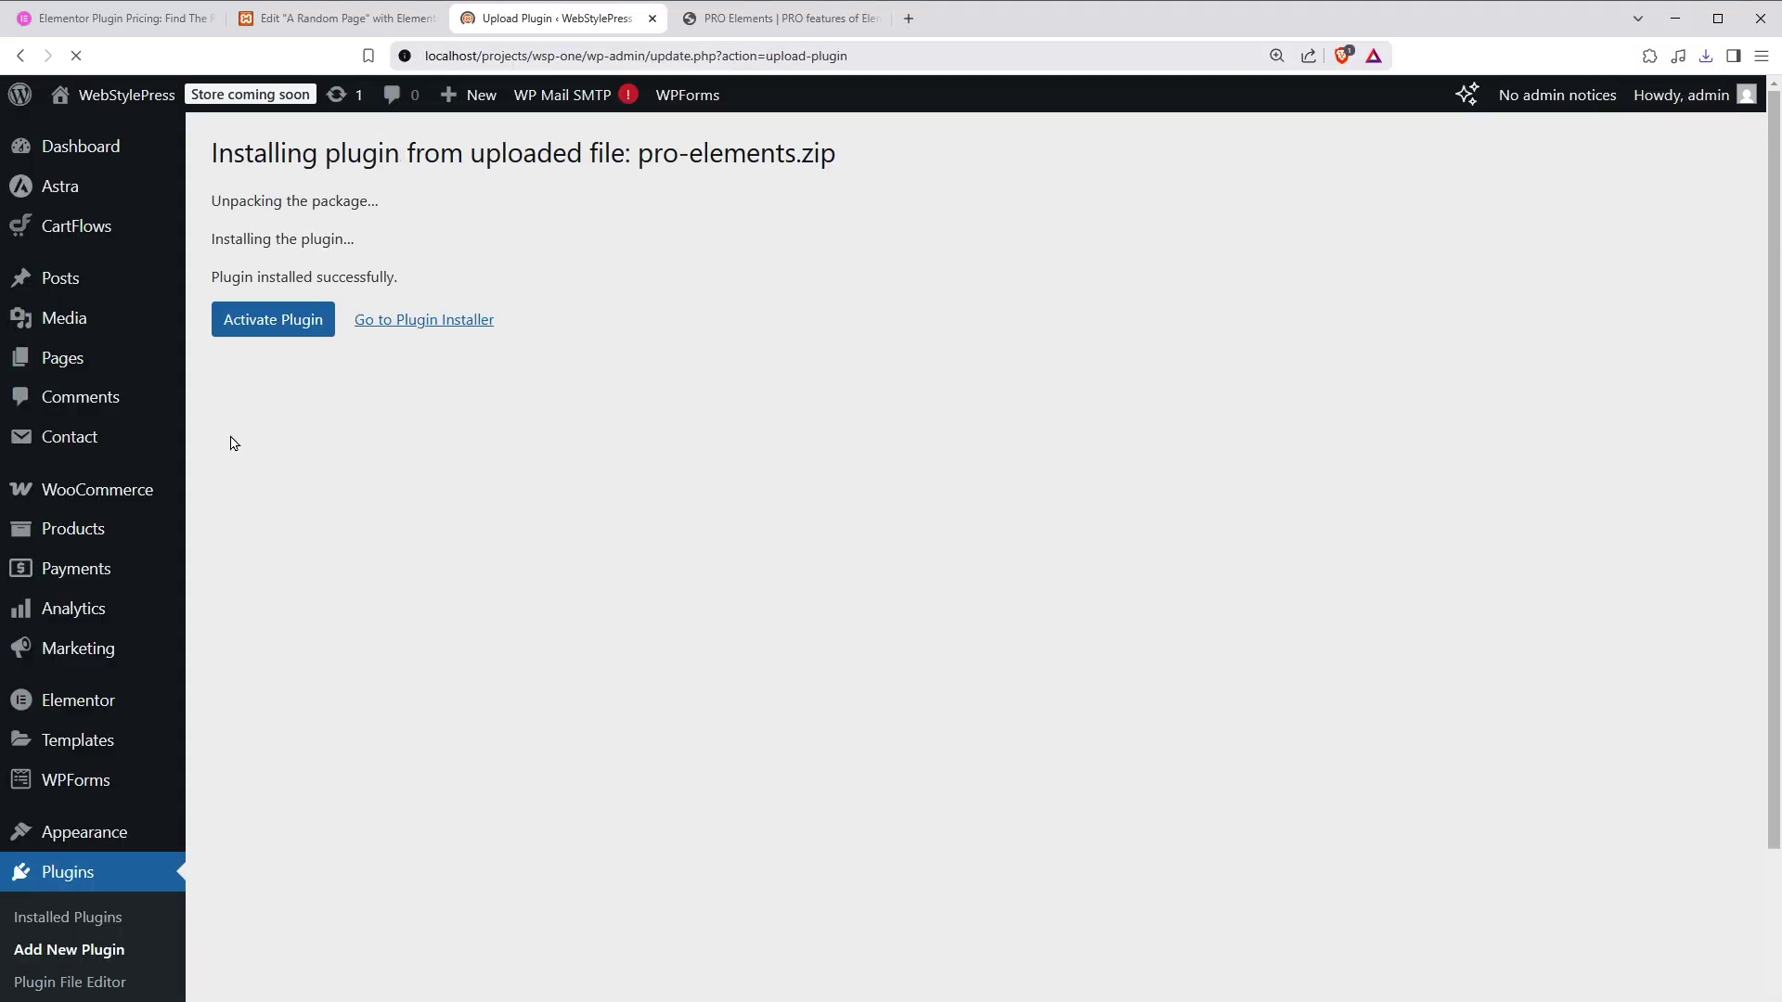
left_click(260, 322)
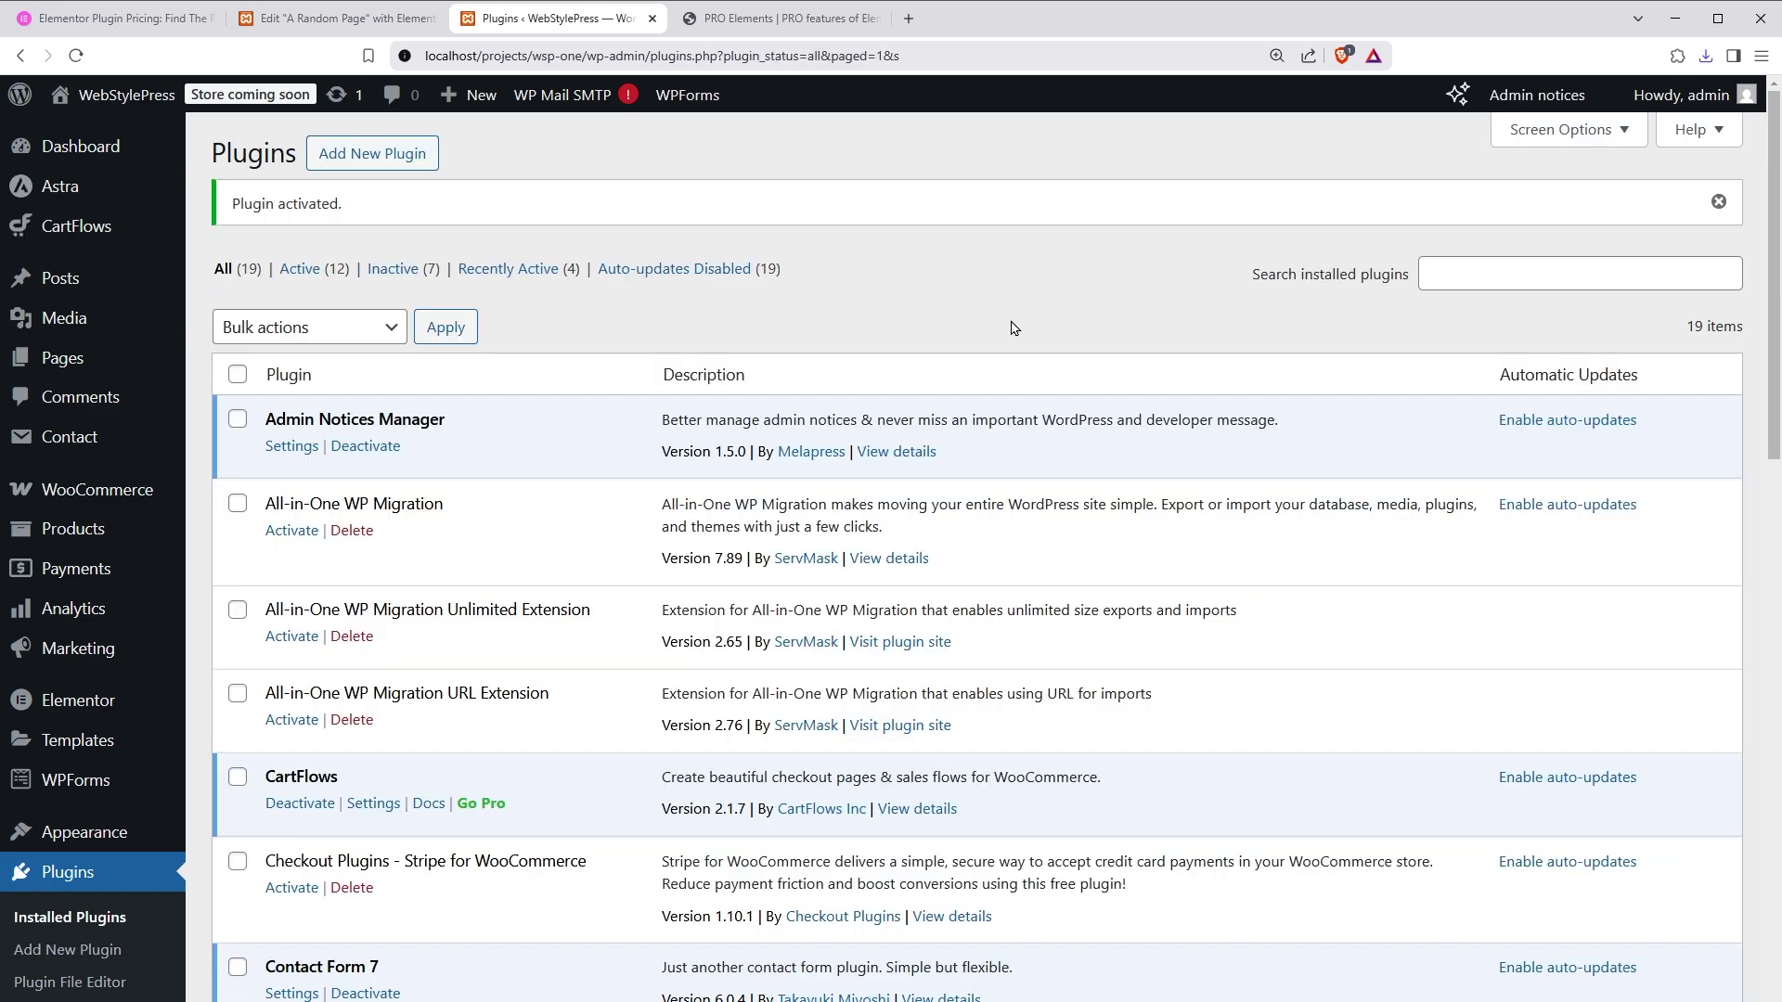
Step: Find the "pro elements" entry in the installed plugins list and check the plugin's activation
key("ctrl+f")
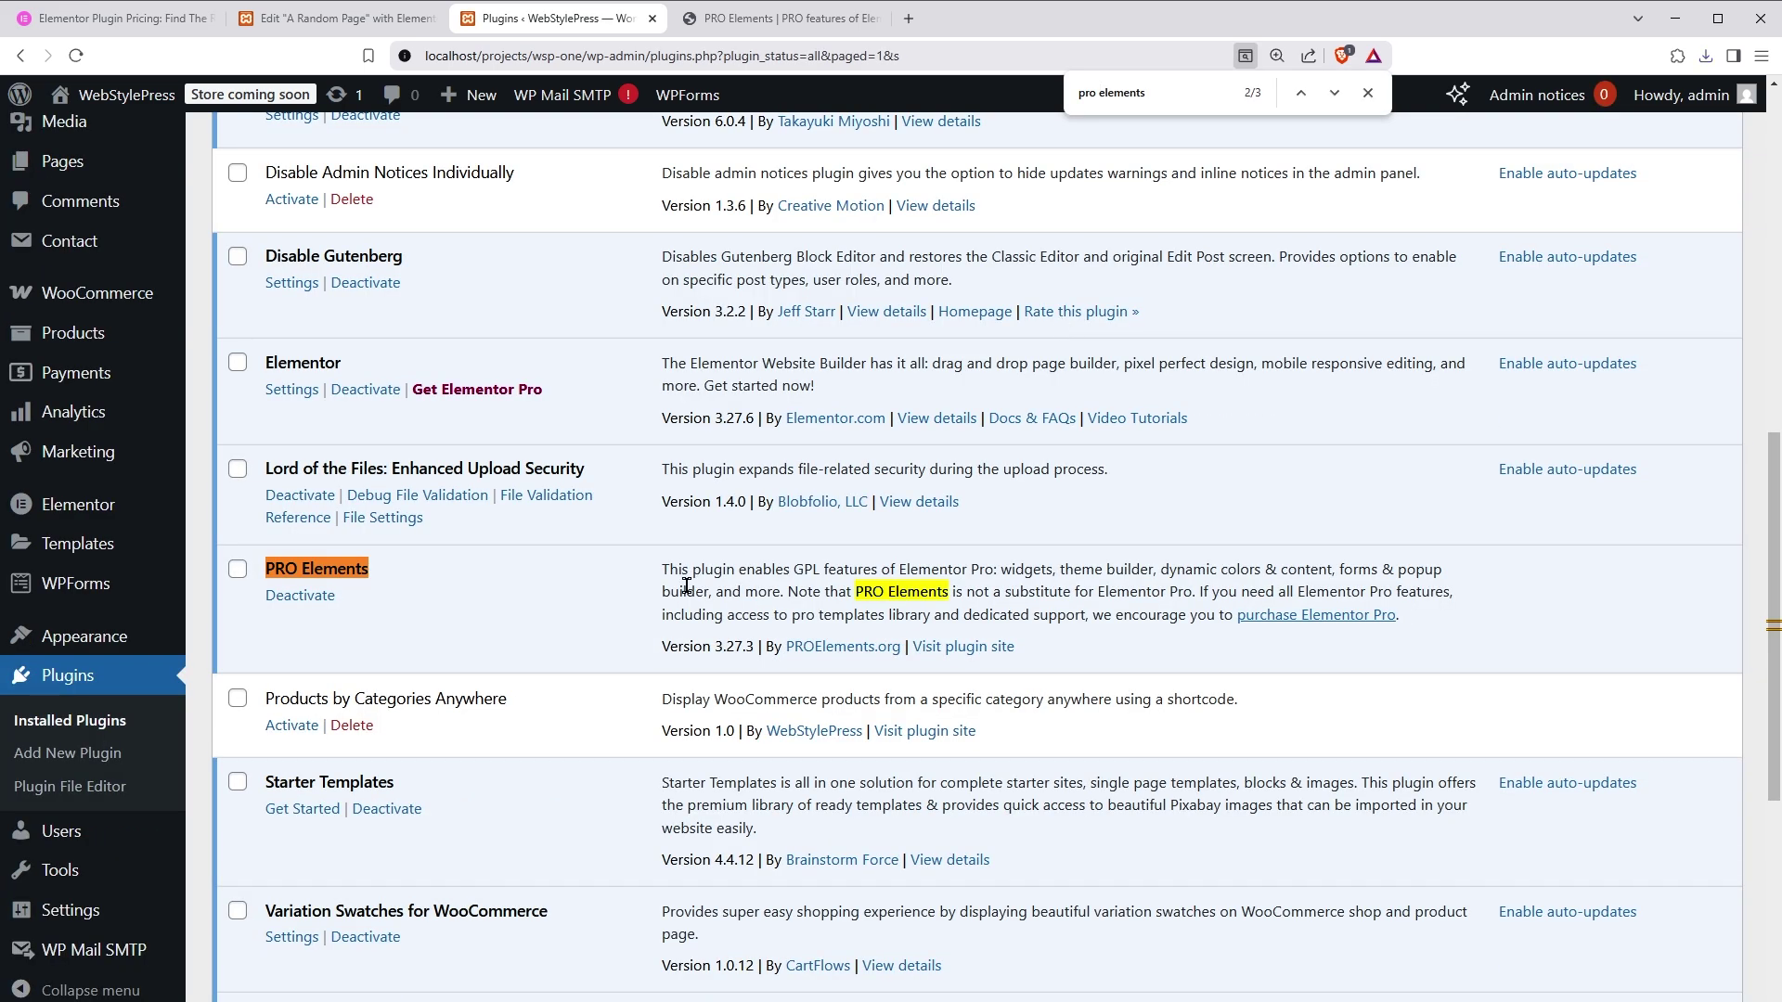
key("Escape")
scroll(889, 579, "up", 10)
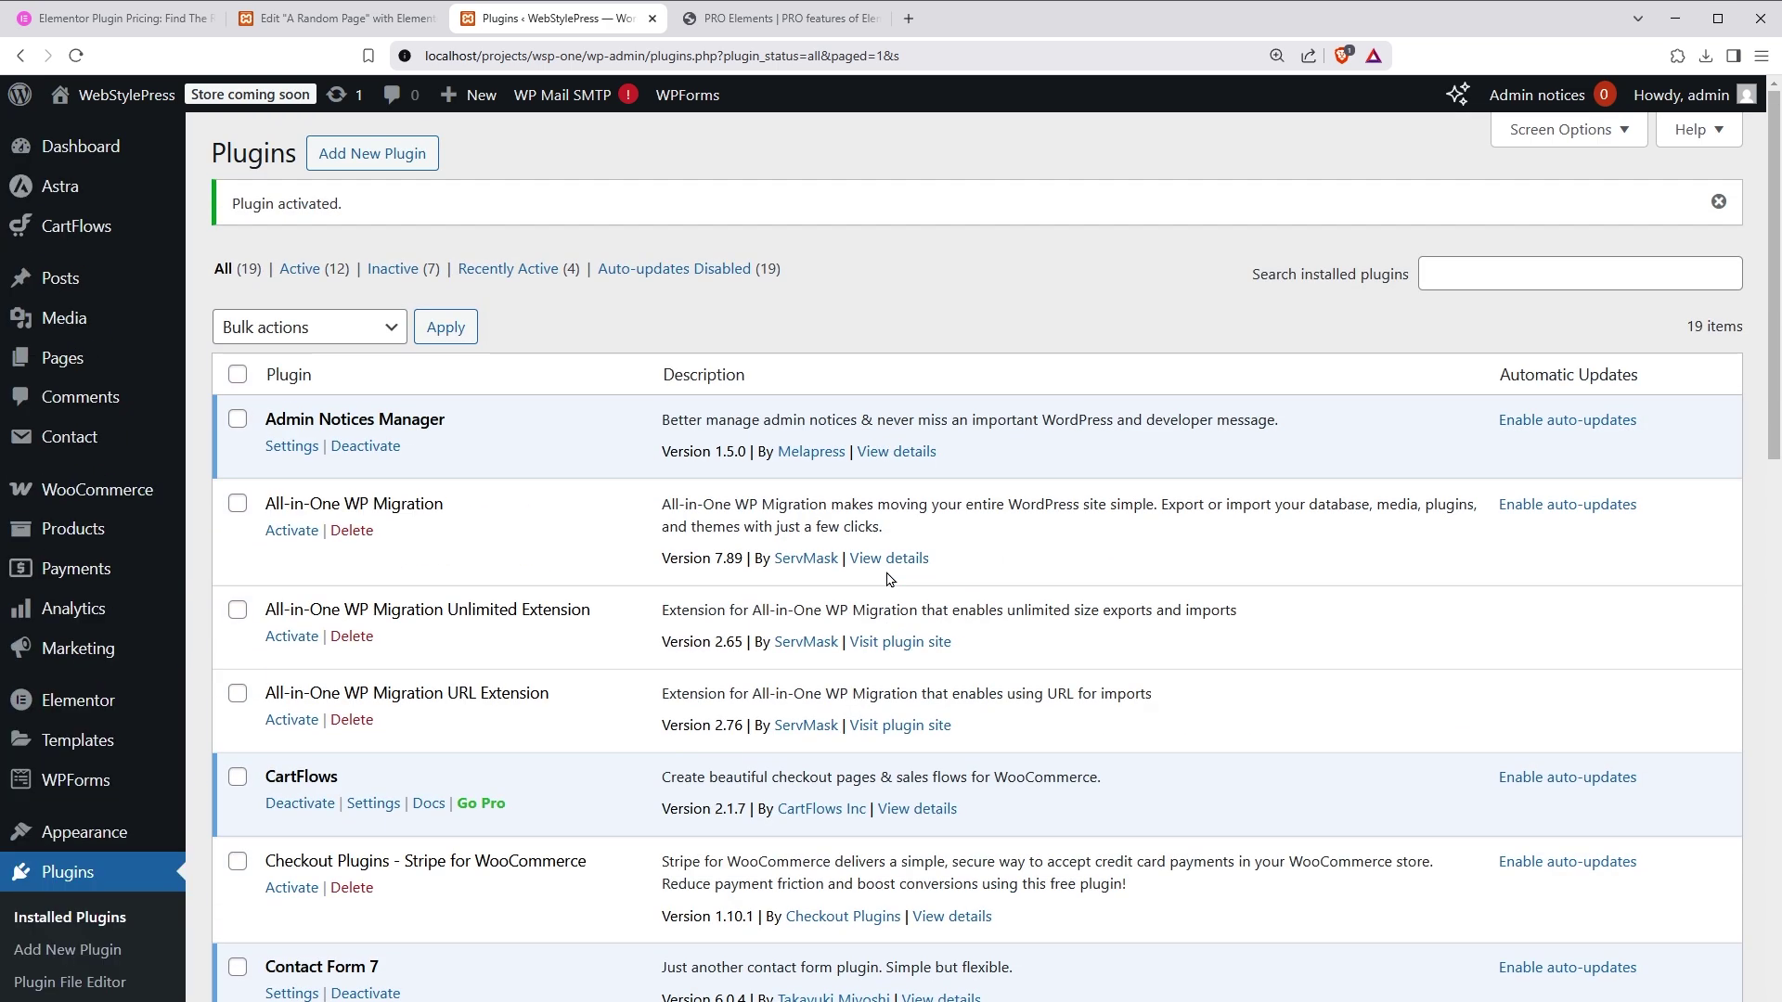
left_click_drag(334, 198, 223, 217)
left_click(232, 225)
Step: Return to the Elementor editor of A Random Page and reload it, discarding unsaved changes
left_click(355, 20)
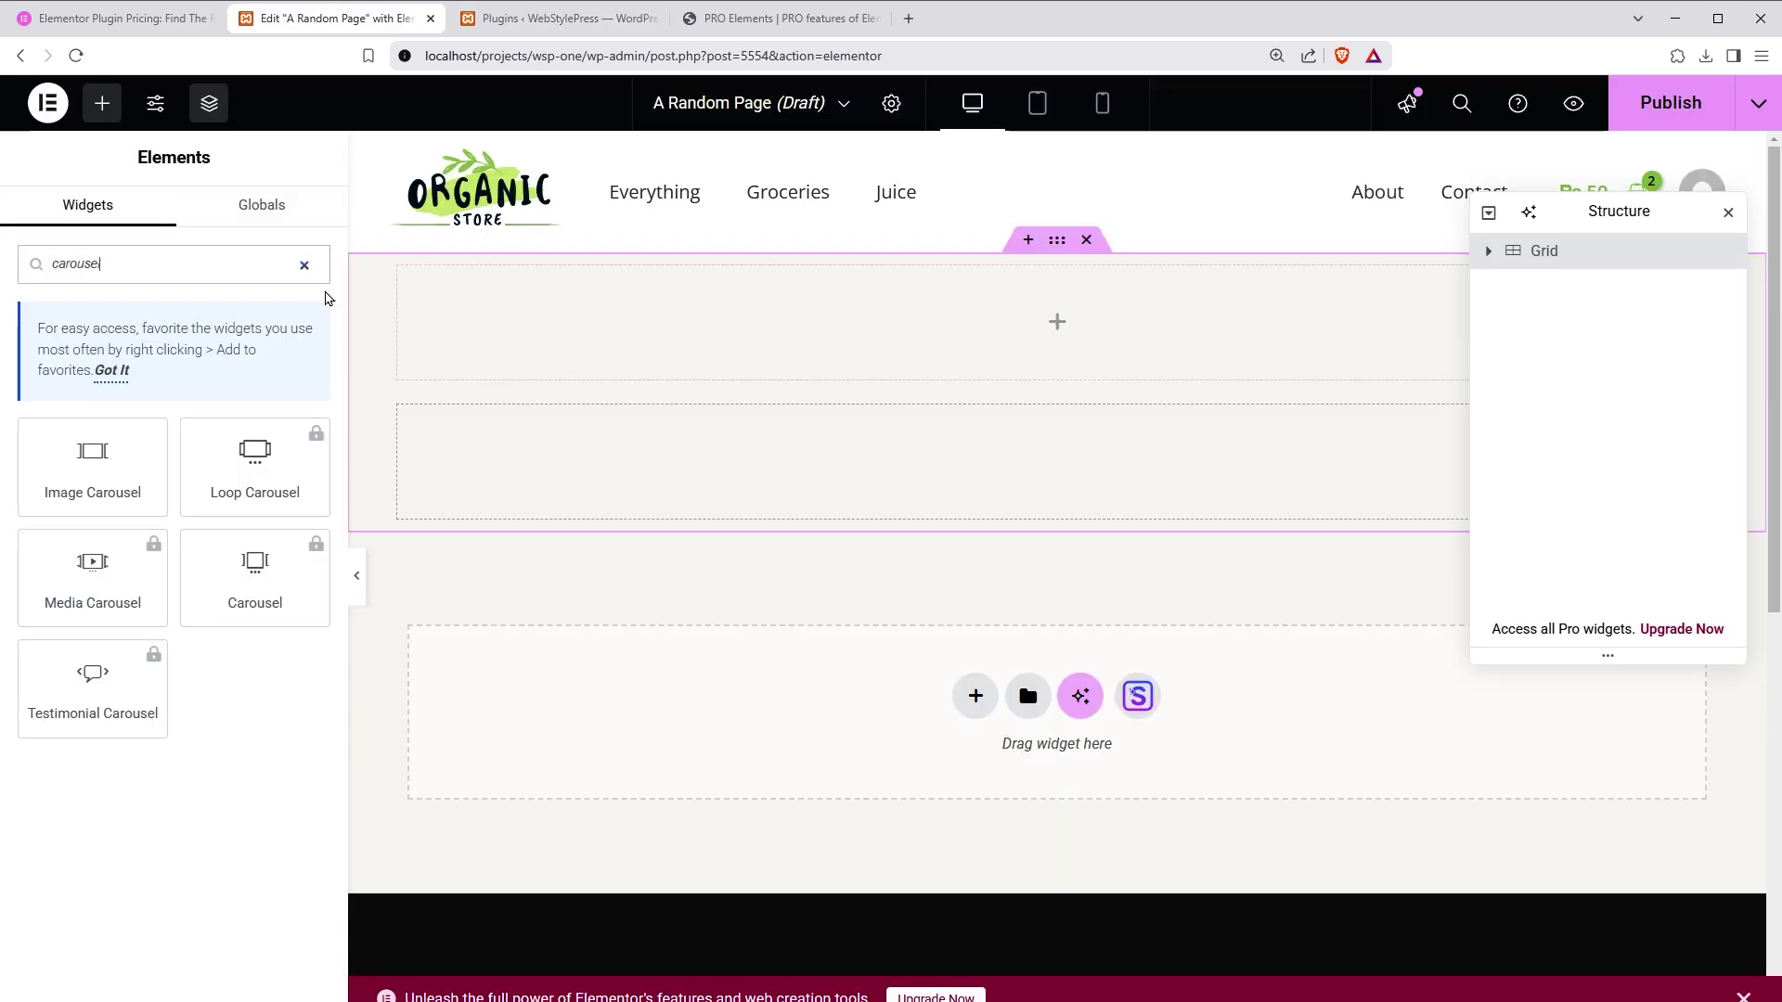
left_click(1149, 188)
key("ctrl+r")
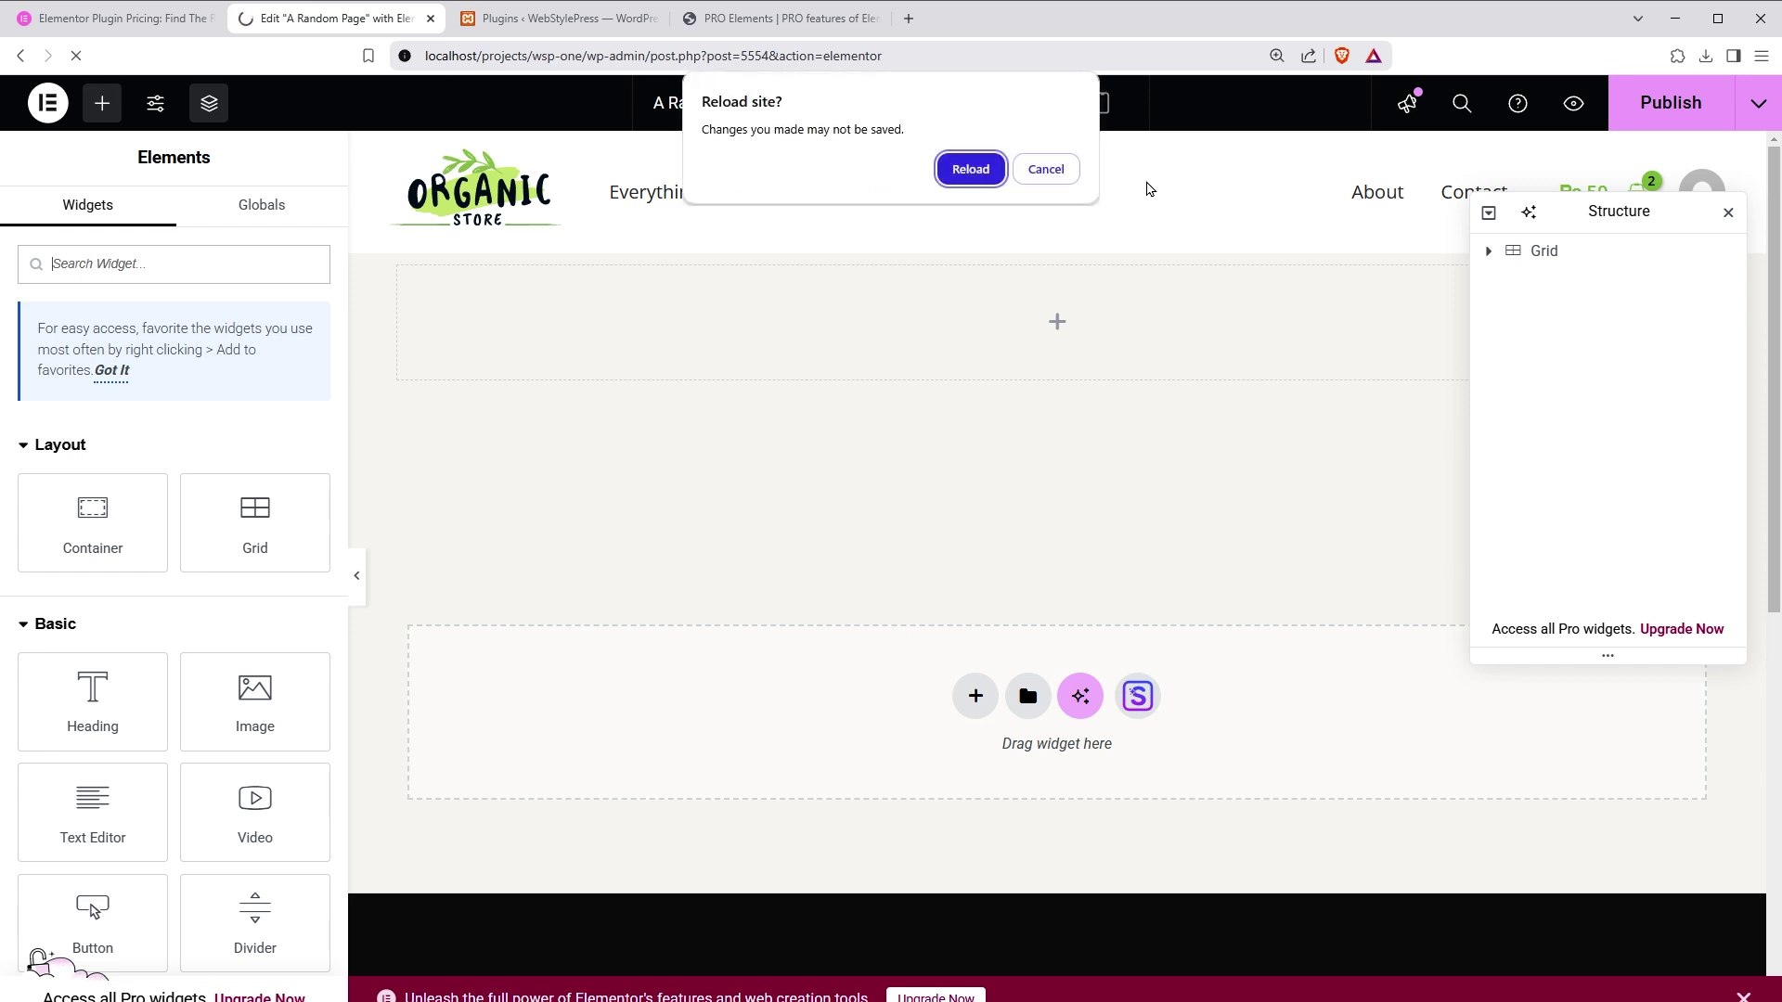
key("Return")
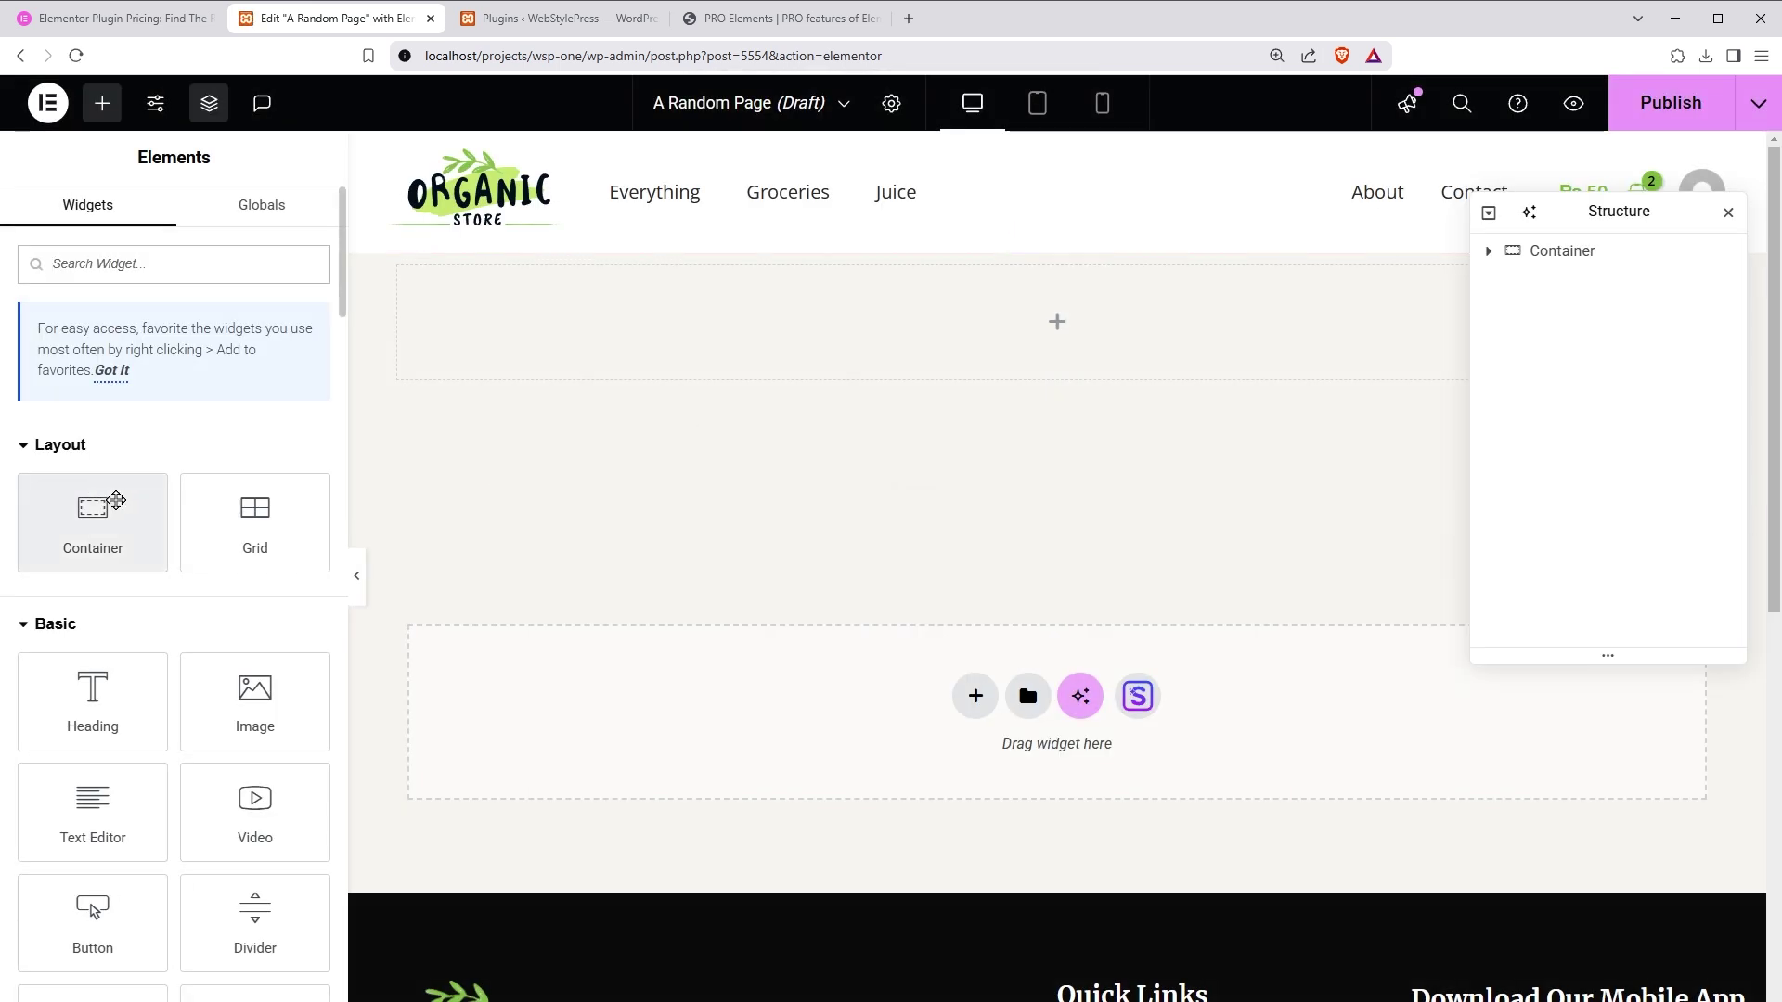
Step: Examine the widget categories from Basic and Pro down to WordPress, and search the widgets for "carousel"
scroll(253, 515, "down", 6)
scroll(254, 543, "down", 2)
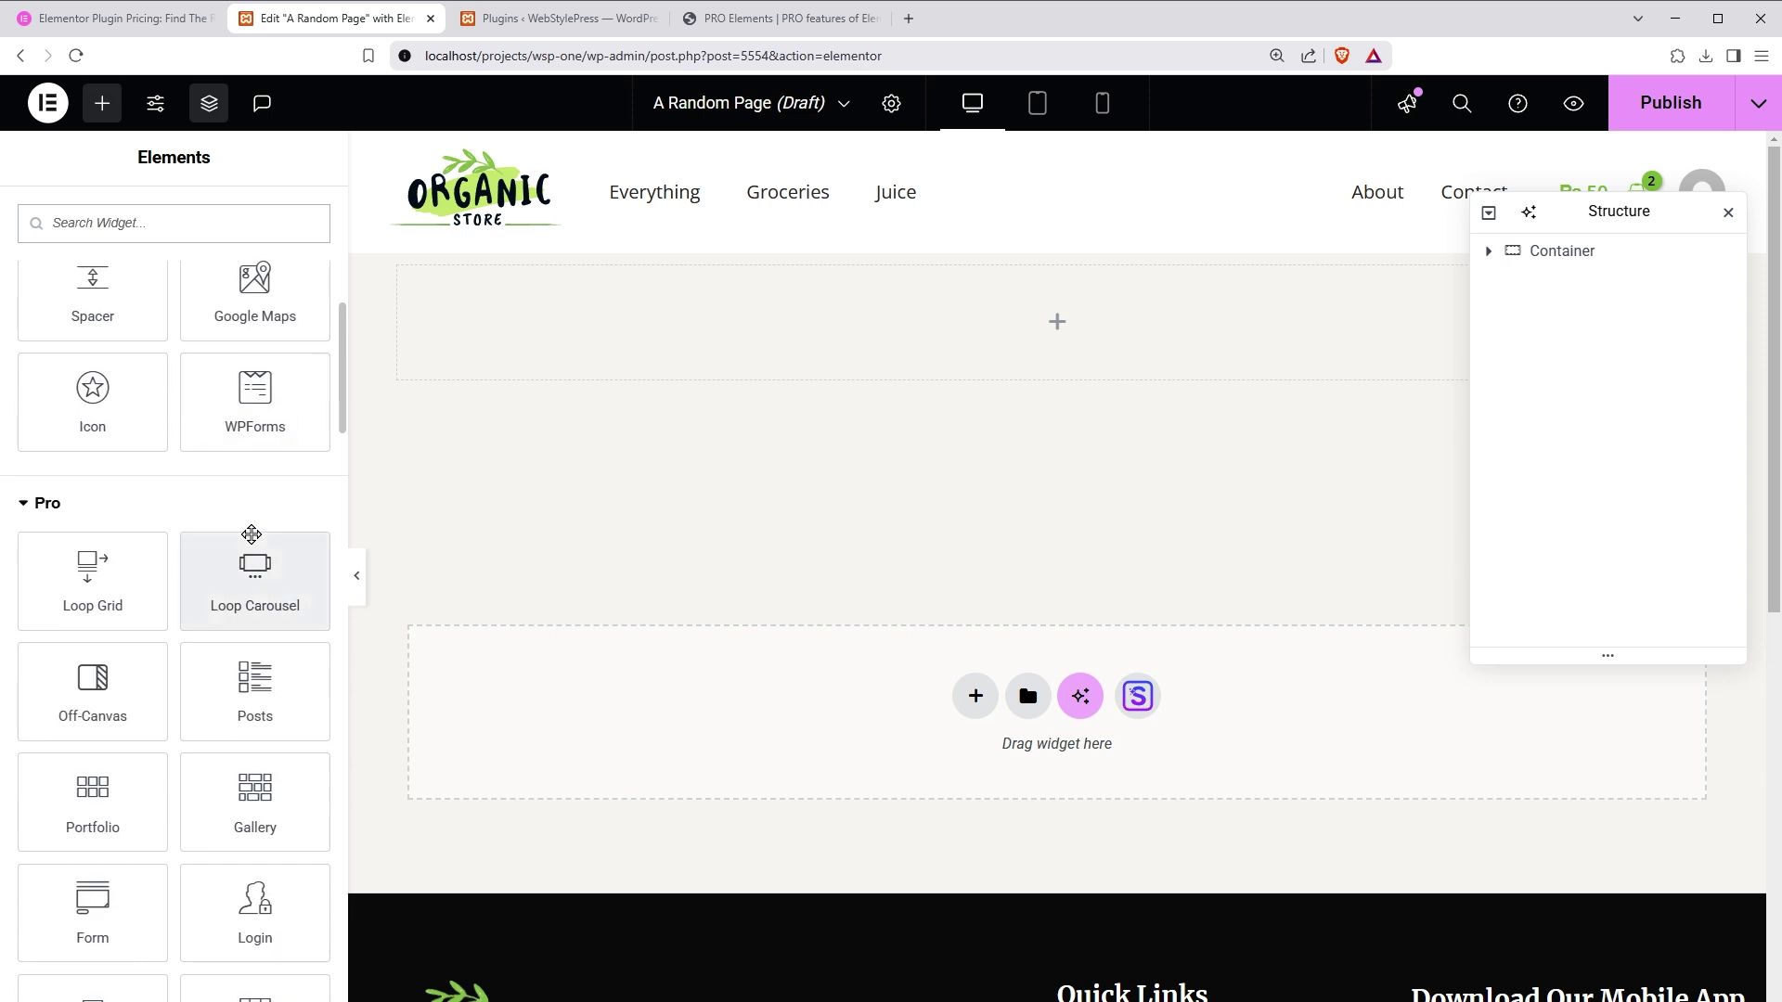
scroll(204, 641, "down", 2)
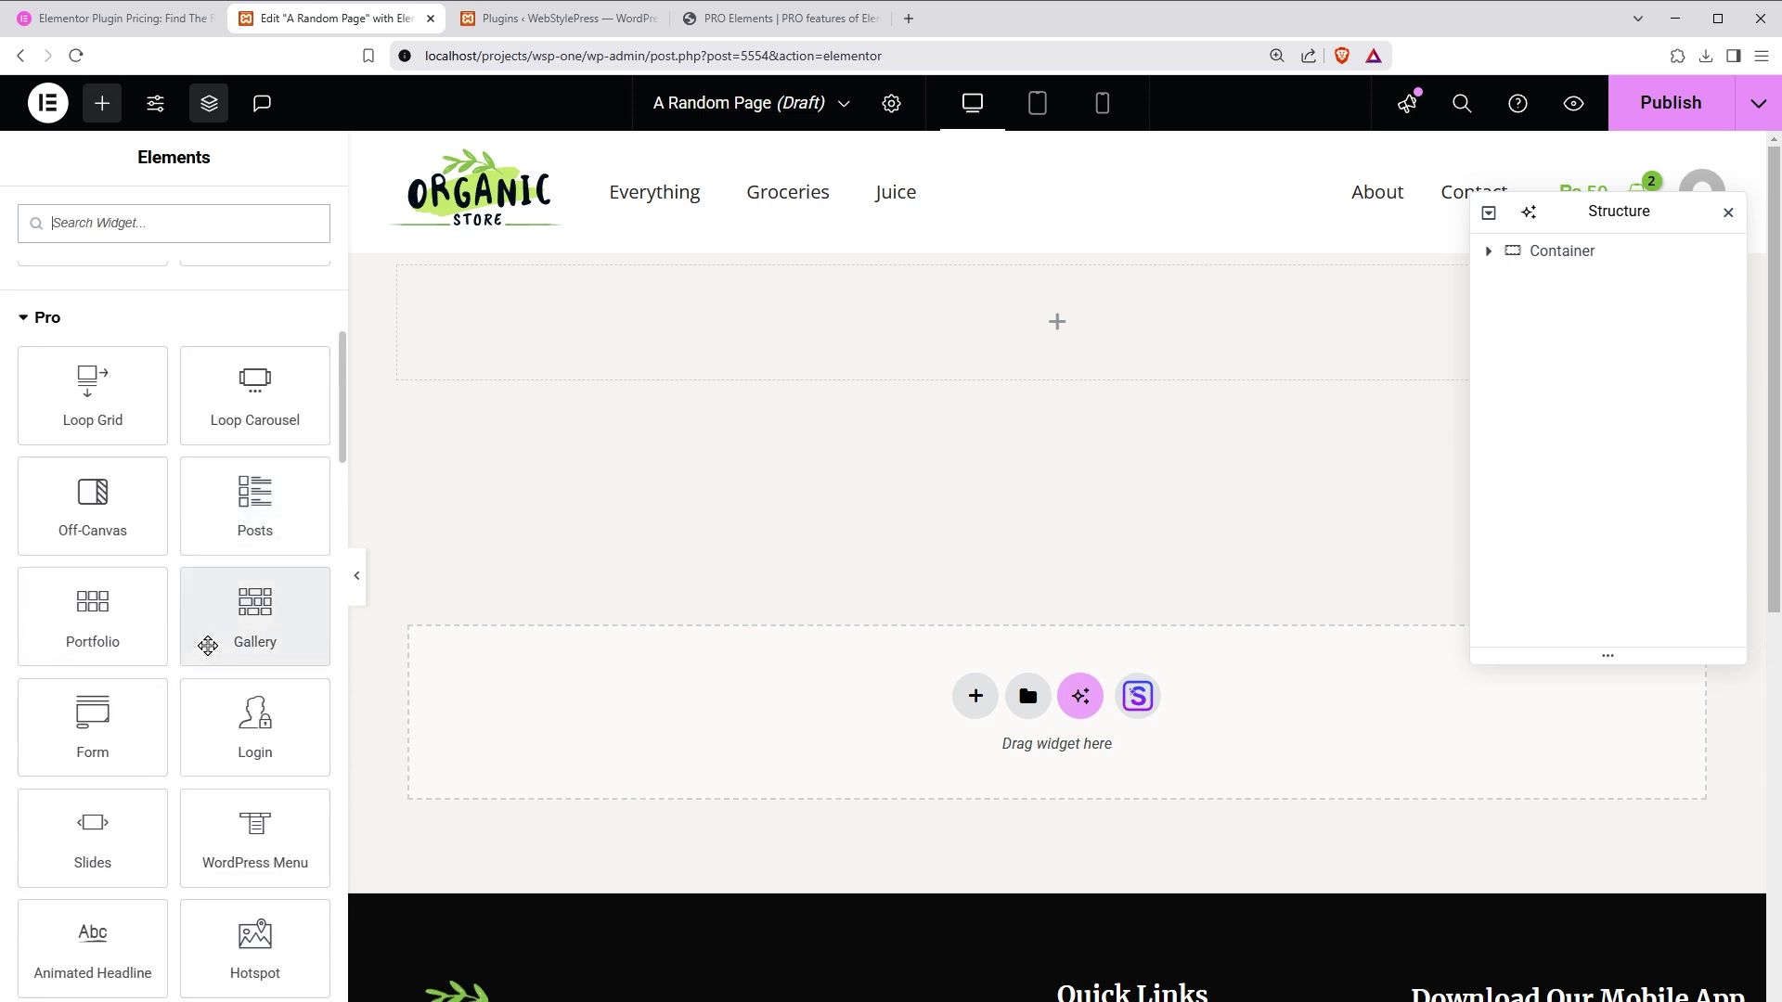
scroll(207, 646, "down", 18)
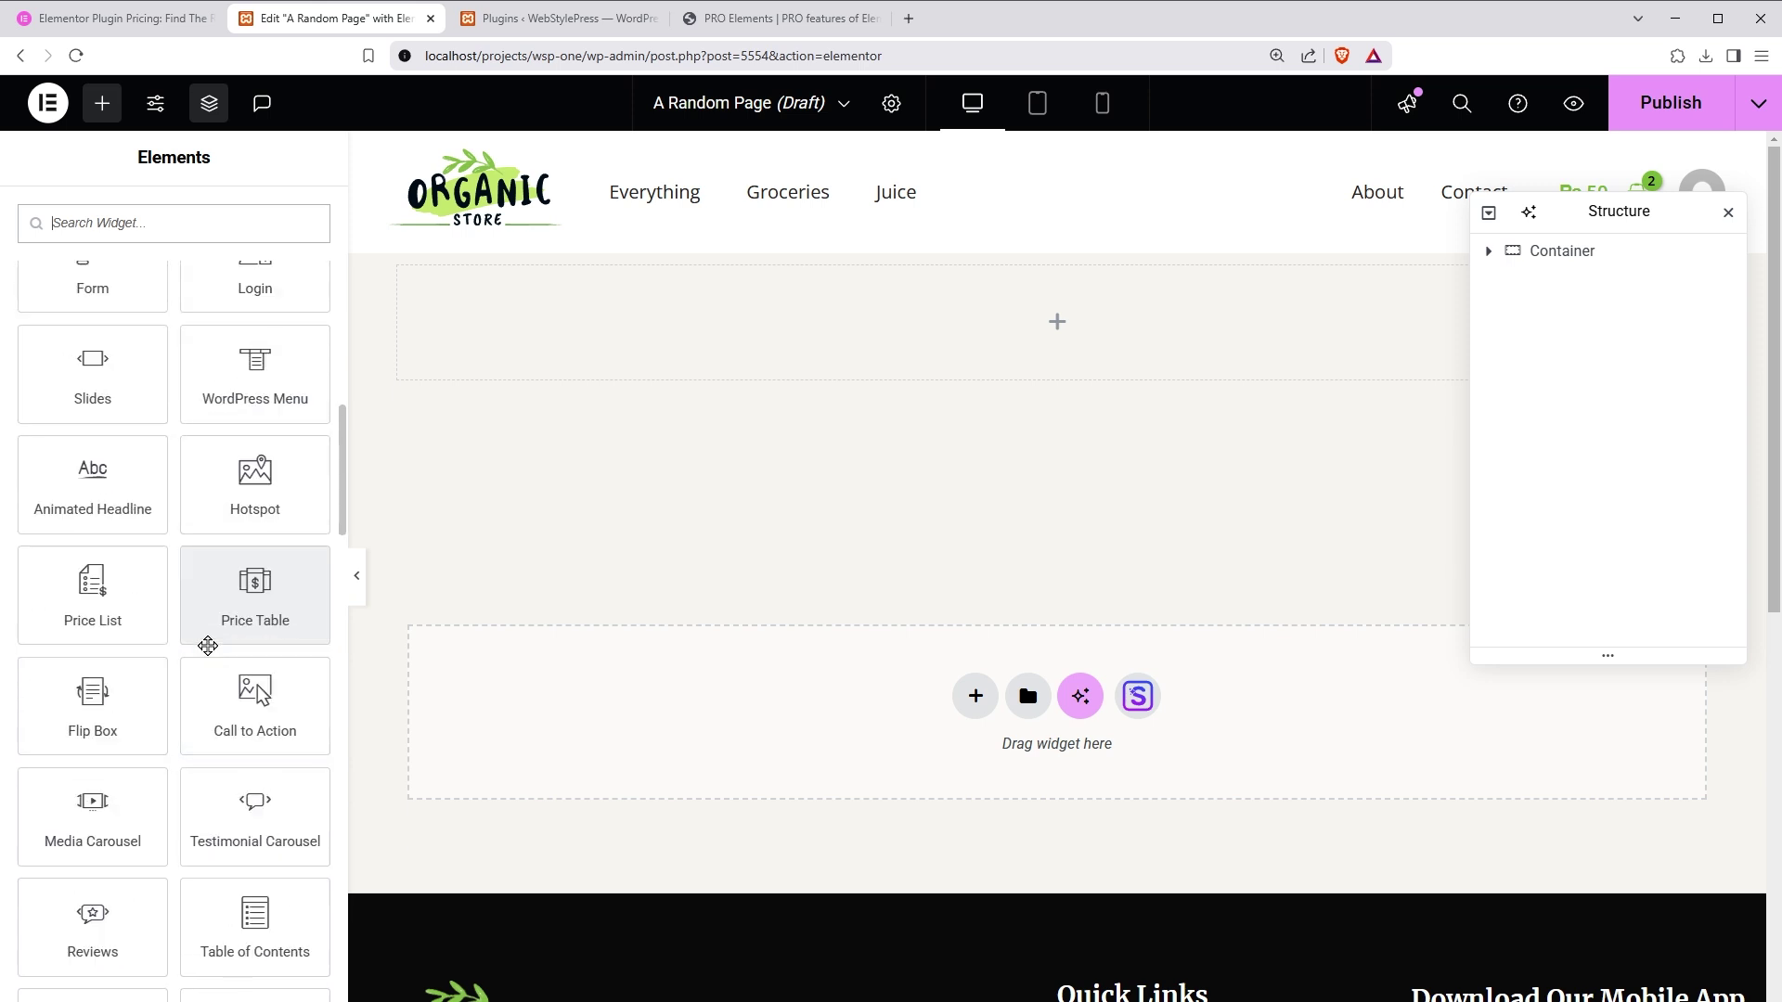
scroll(207, 646, "down", 11)
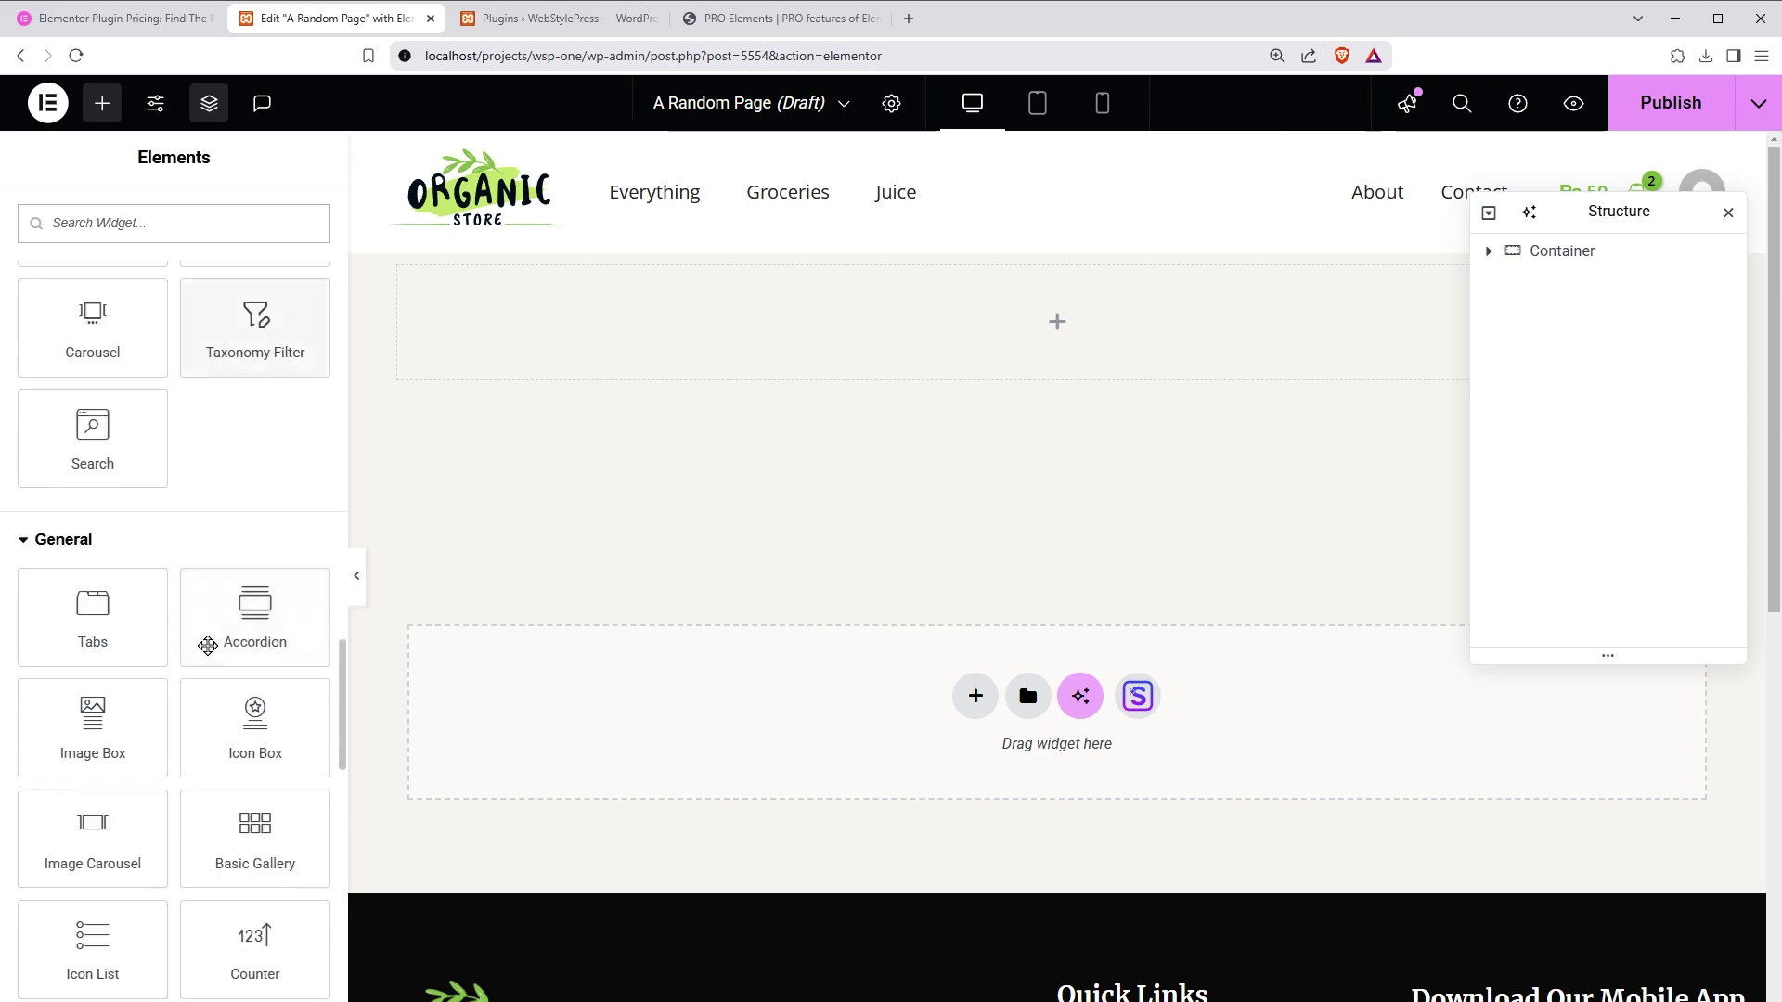
scroll(207, 646, "down", 9)
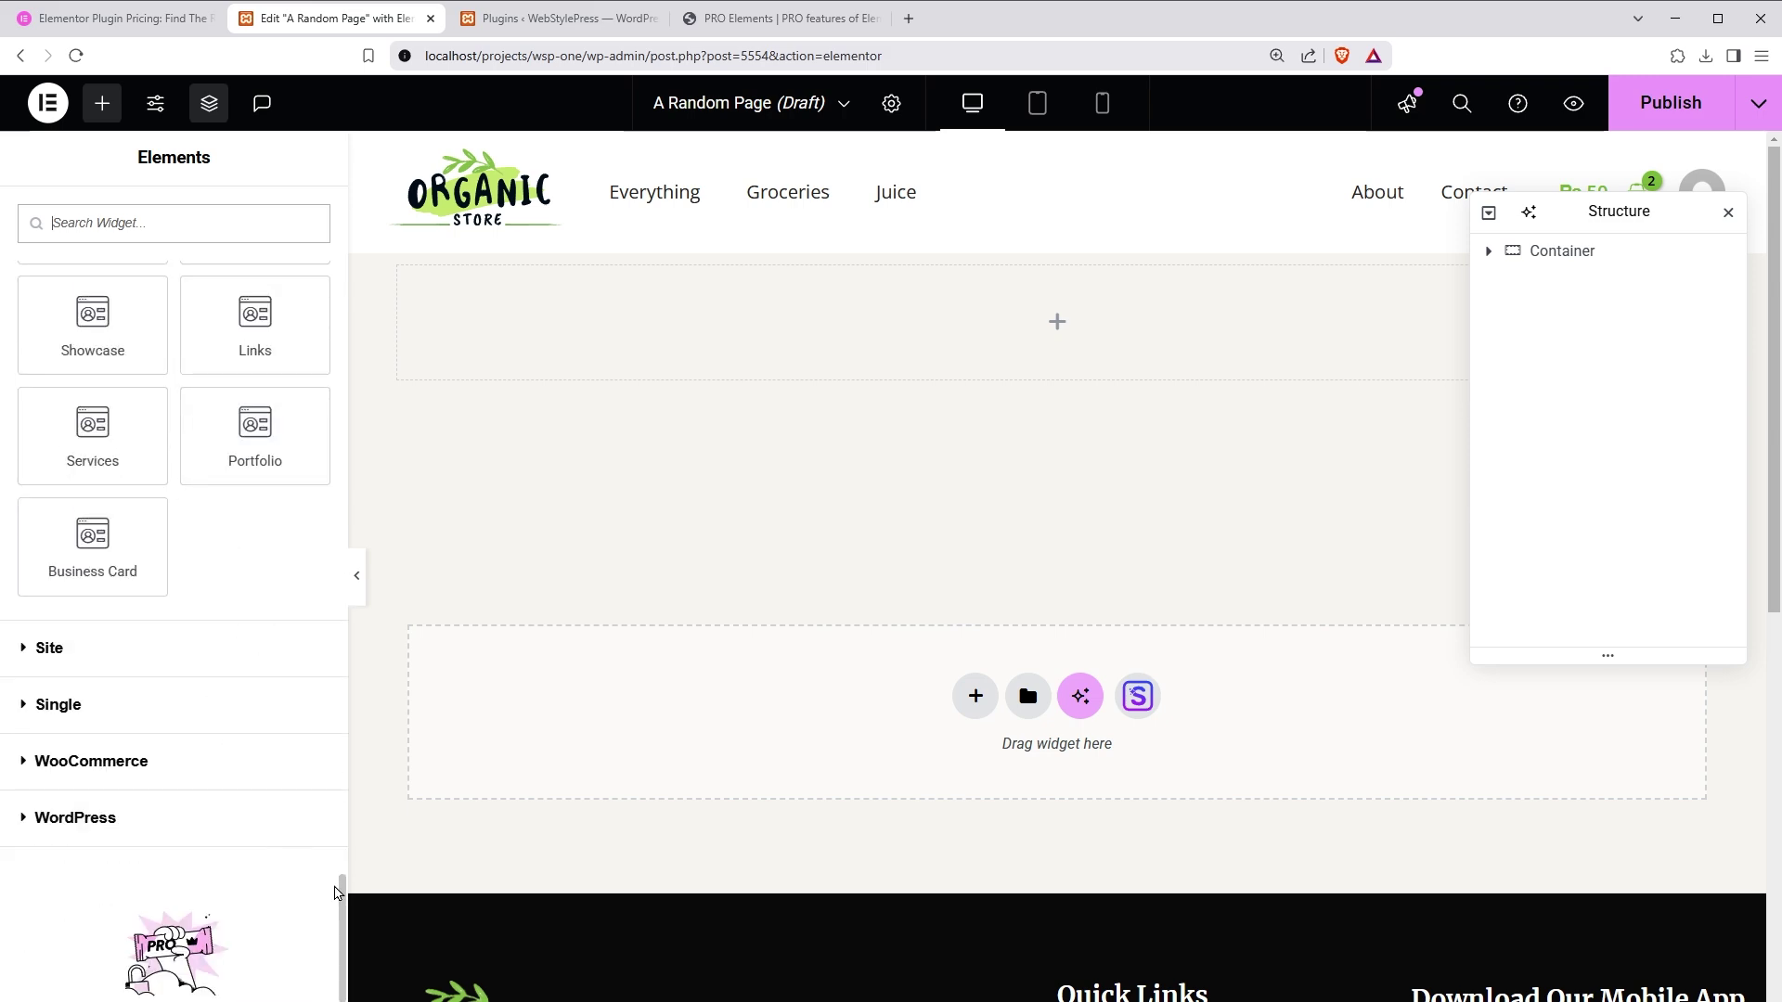
left_click_drag(339, 894, 343, 203)
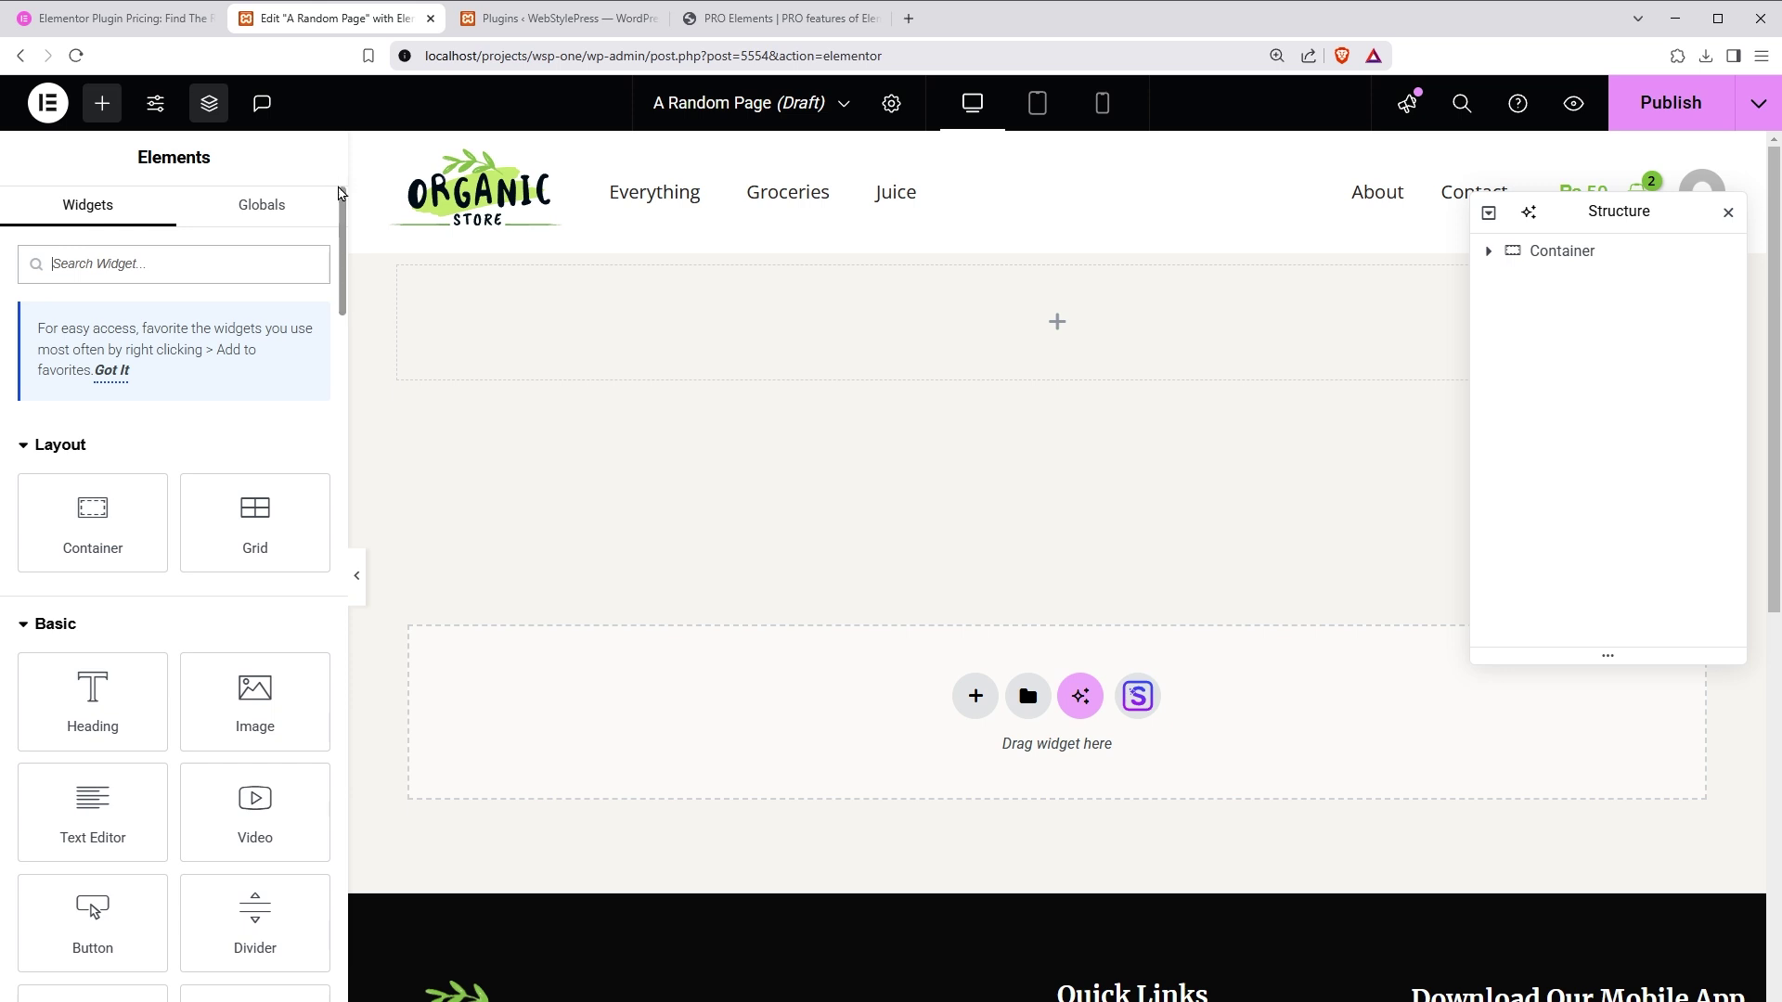
type("carousel")
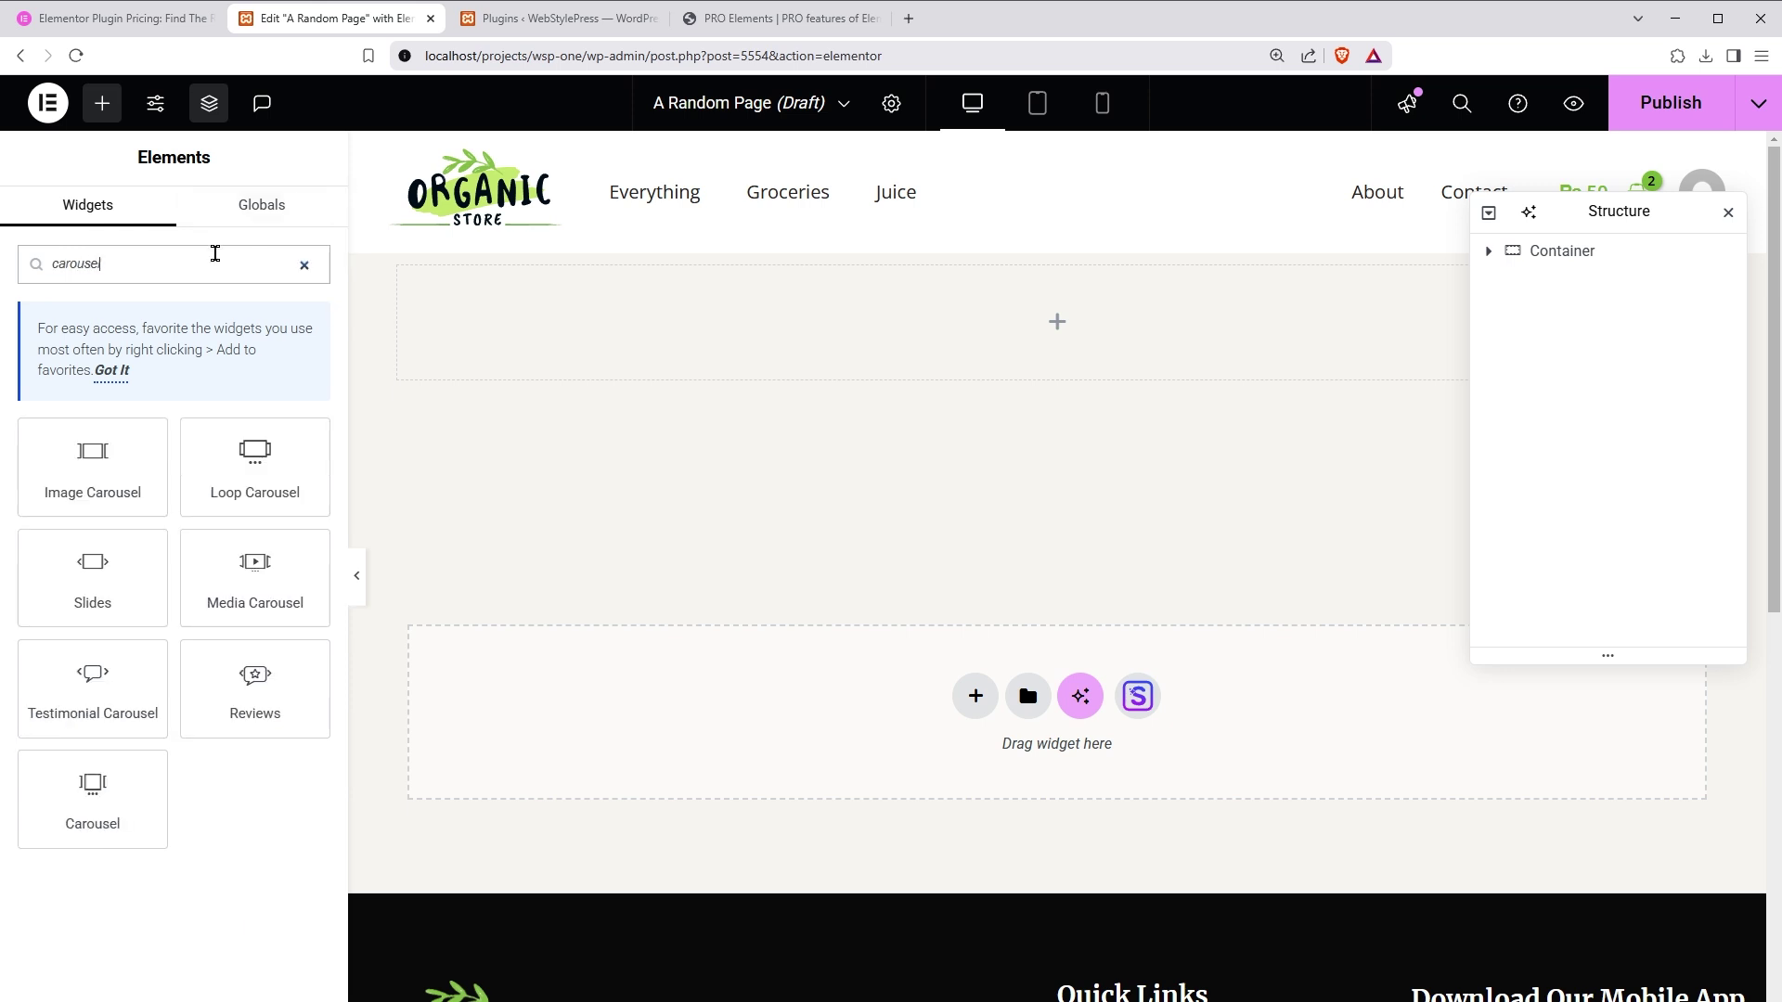
key("ctrl+a")
Step: Add a grid container with one column and two rows, and remove the empty container above it
left_click(976, 696)
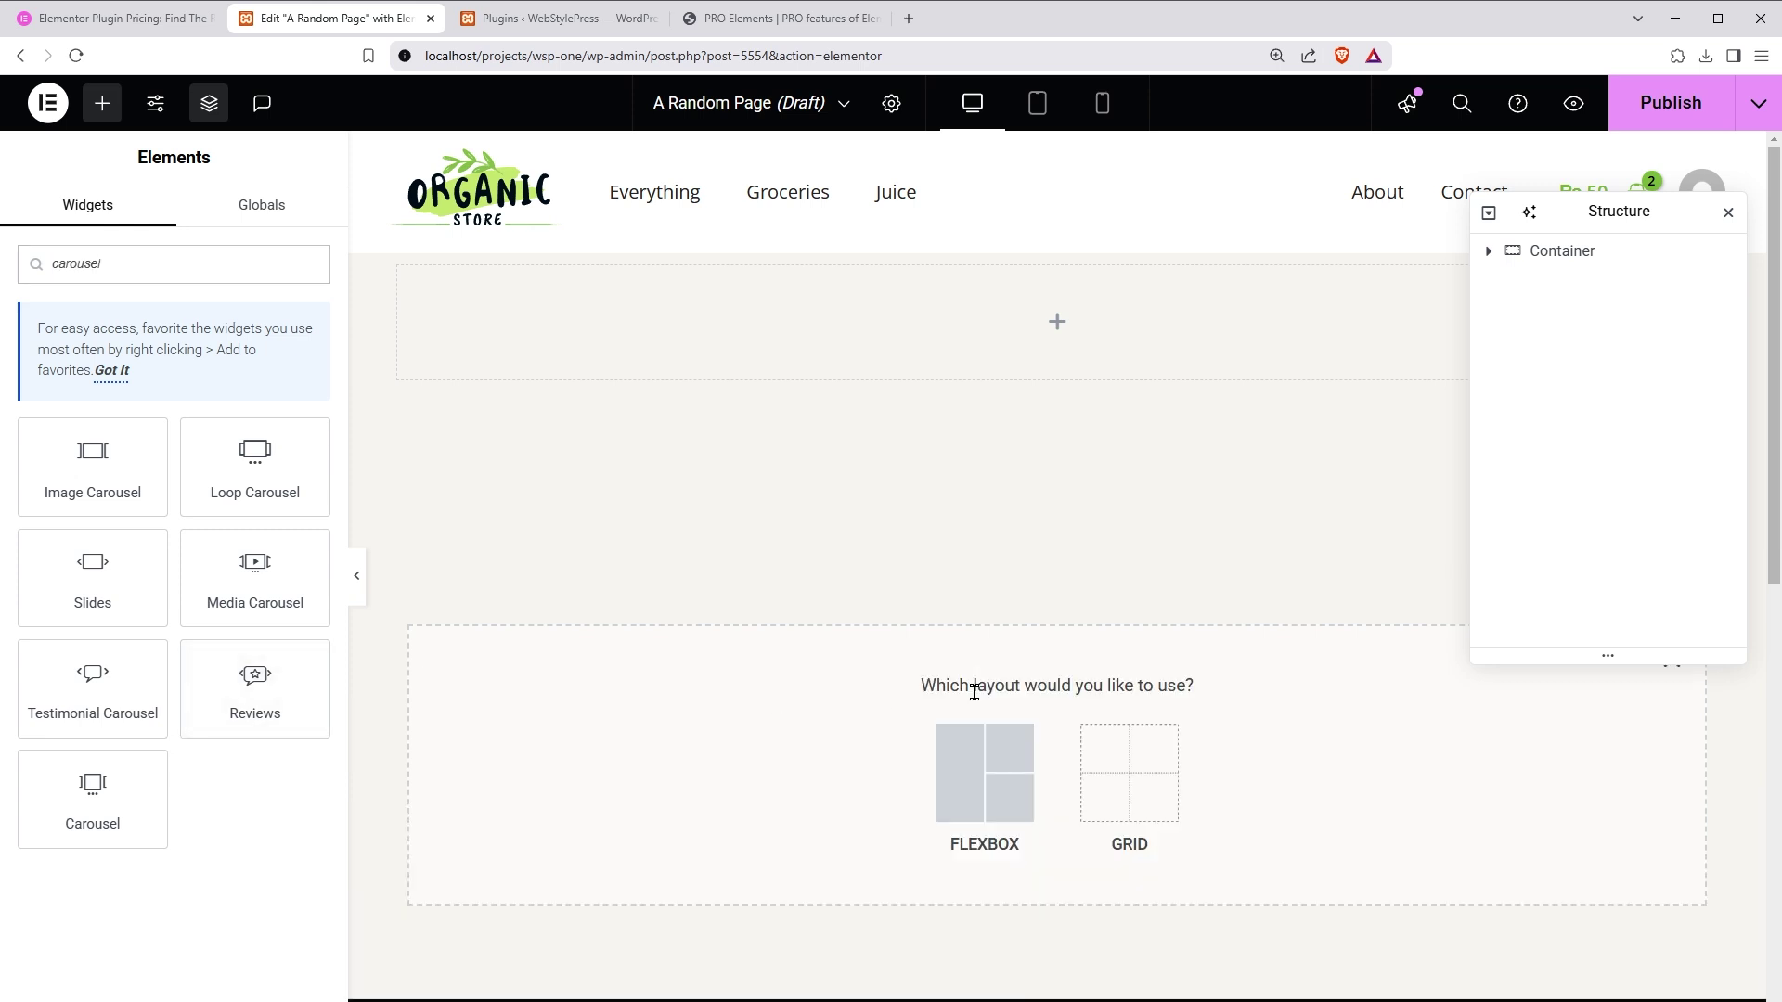
left_click(1129, 773)
left_click(870, 793)
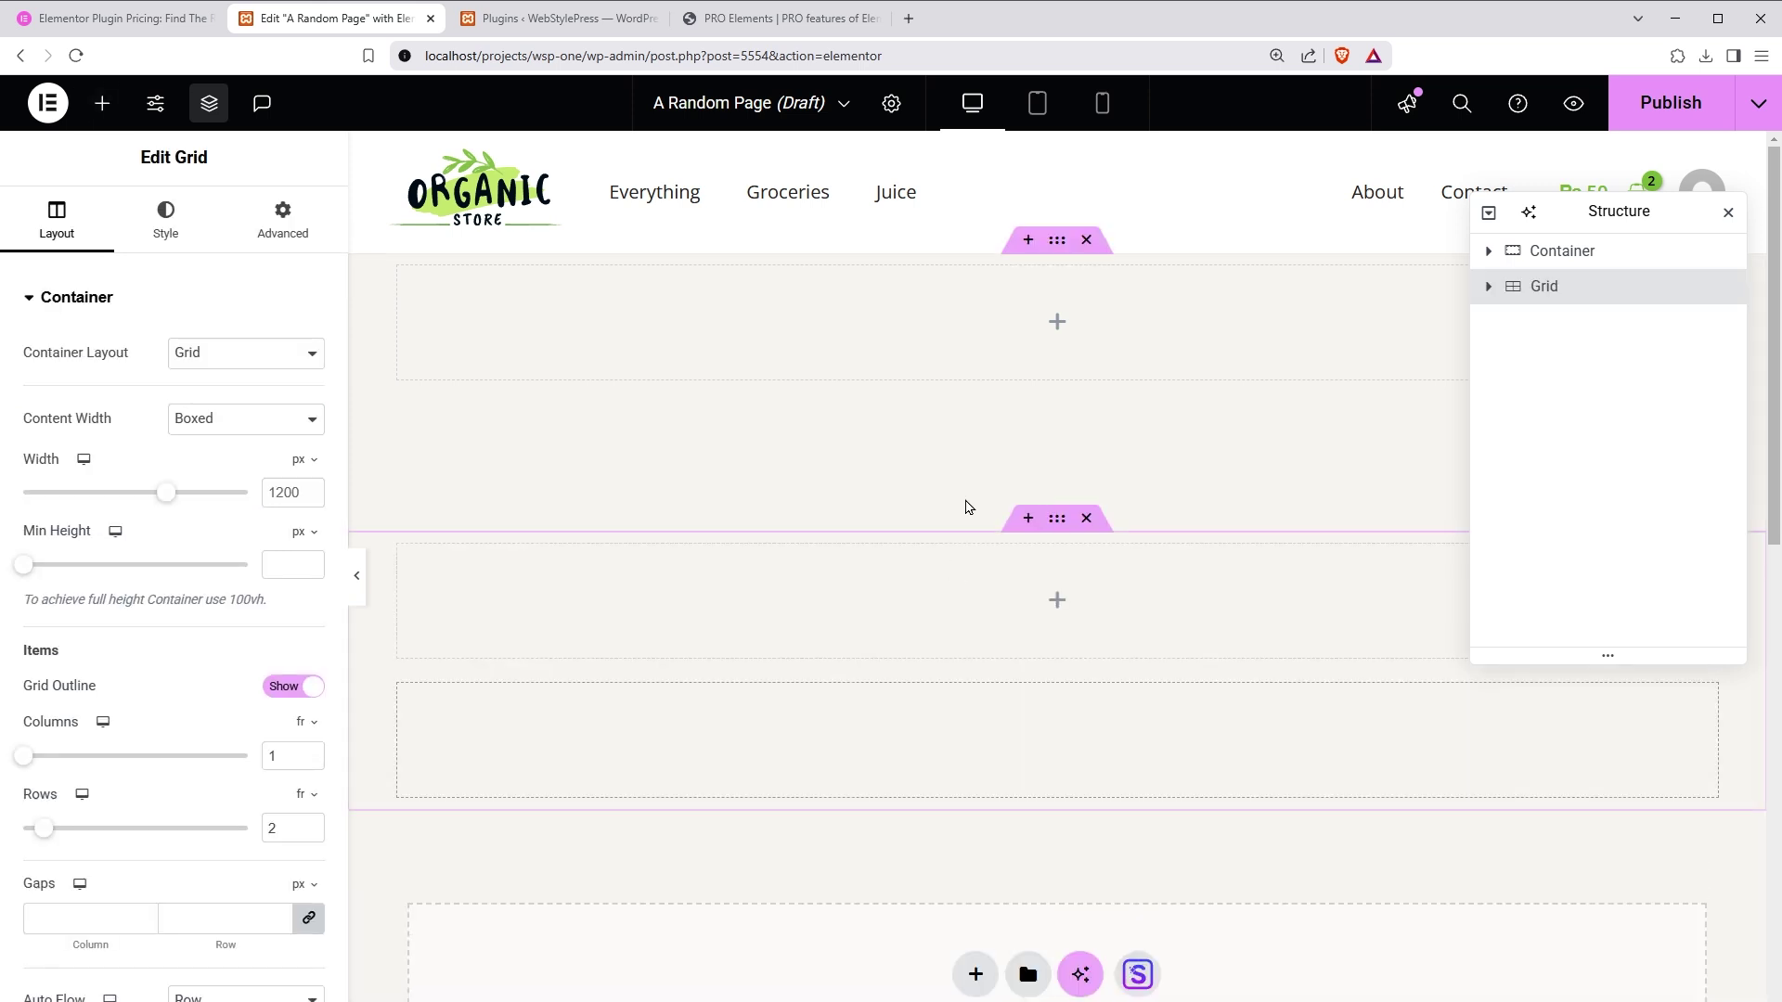
left_click(255, 264)
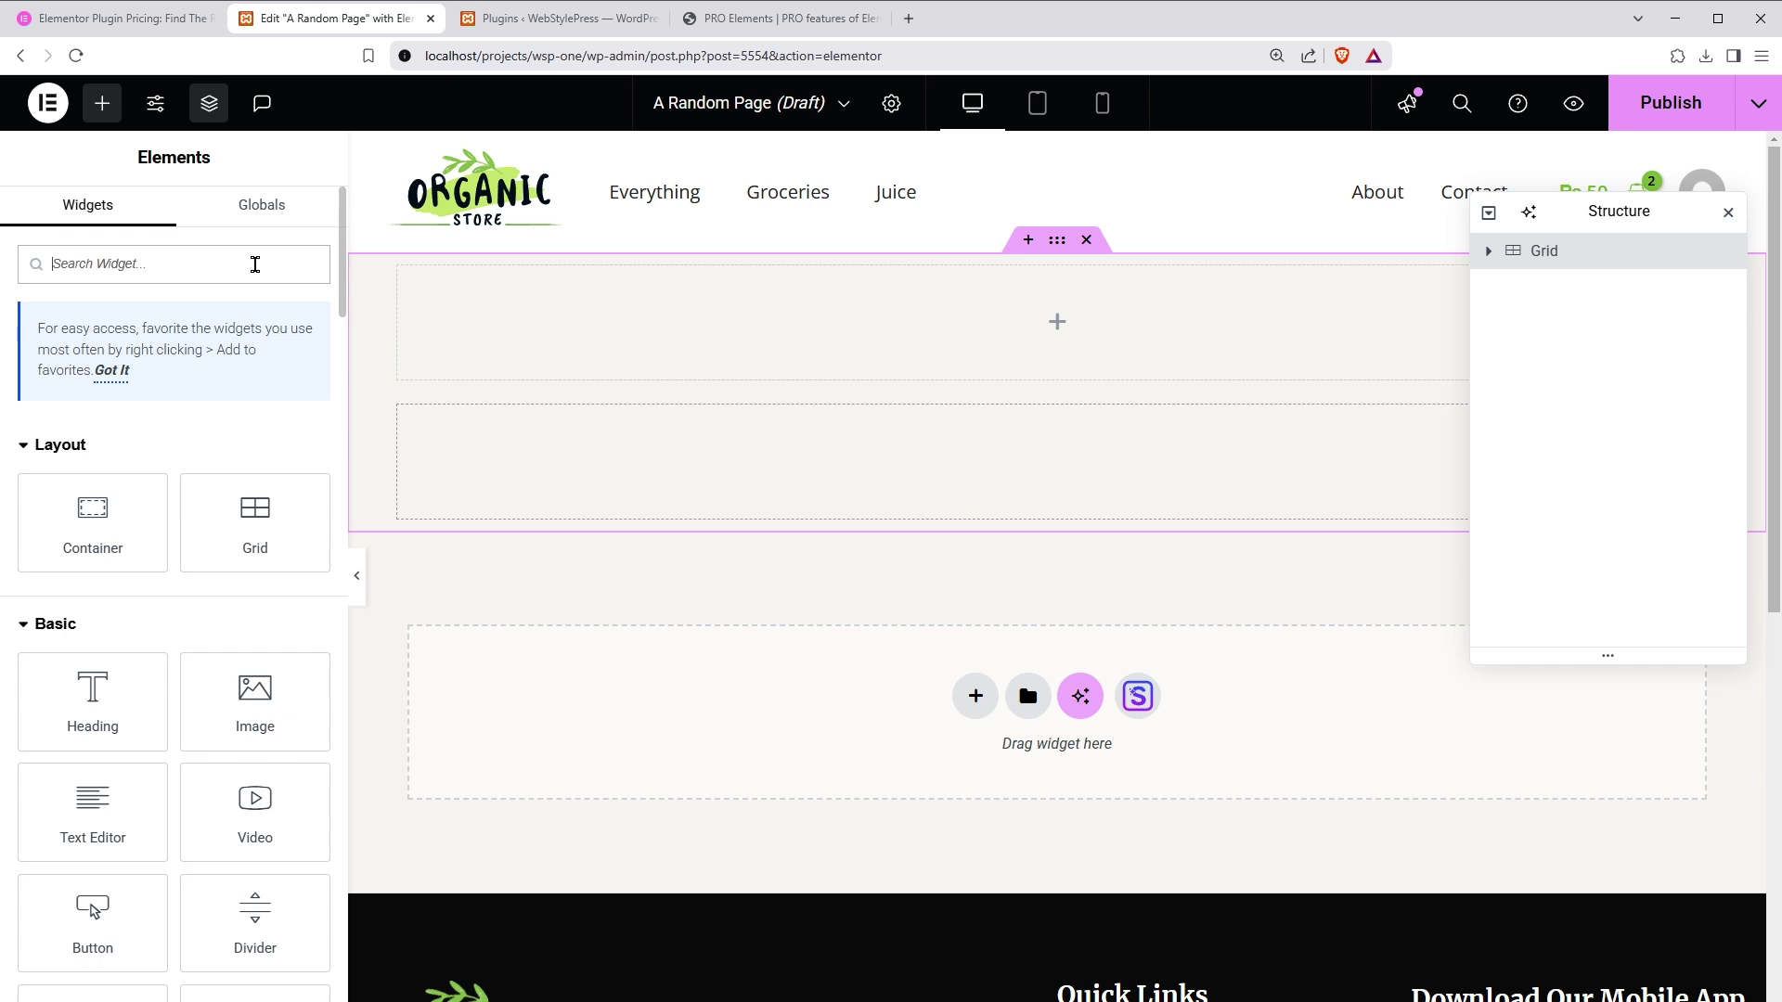
Step: Search the widgets for "carou", place the Slides widget in the grid's first row, and preview its slides
type("carou")
left_click_drag(130, 608, 1106, 340)
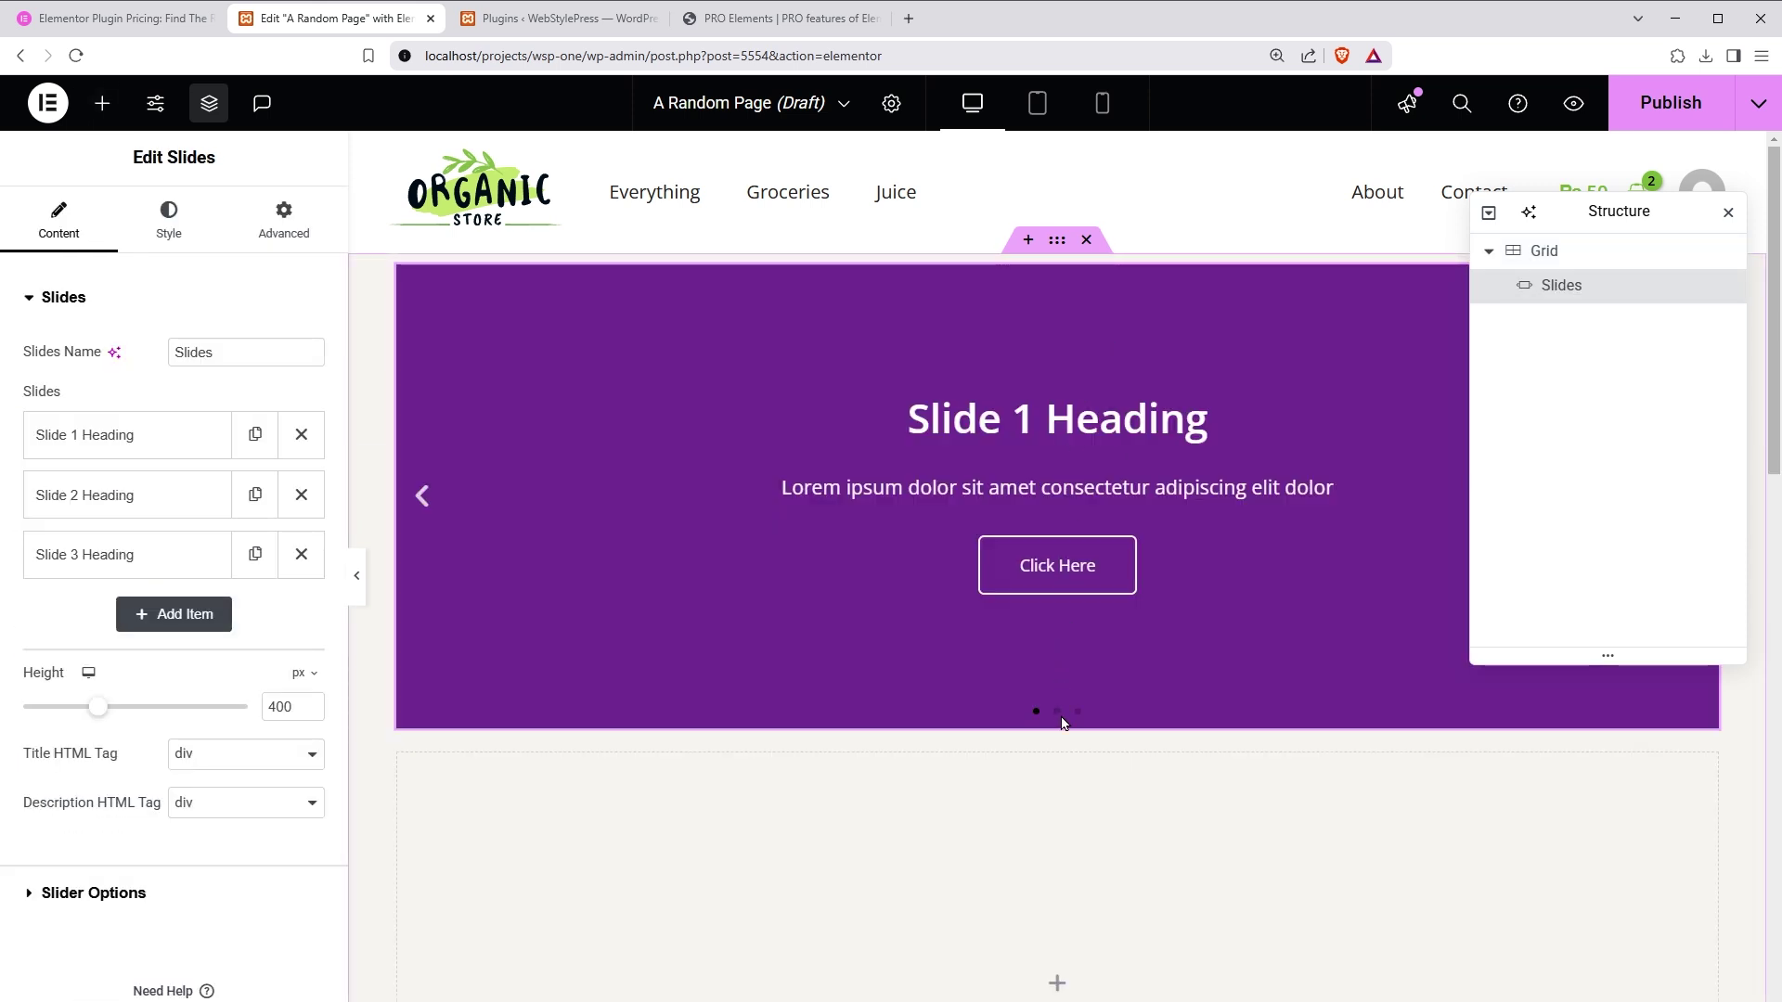
left_click(1058, 712)
left_click(1078, 712)
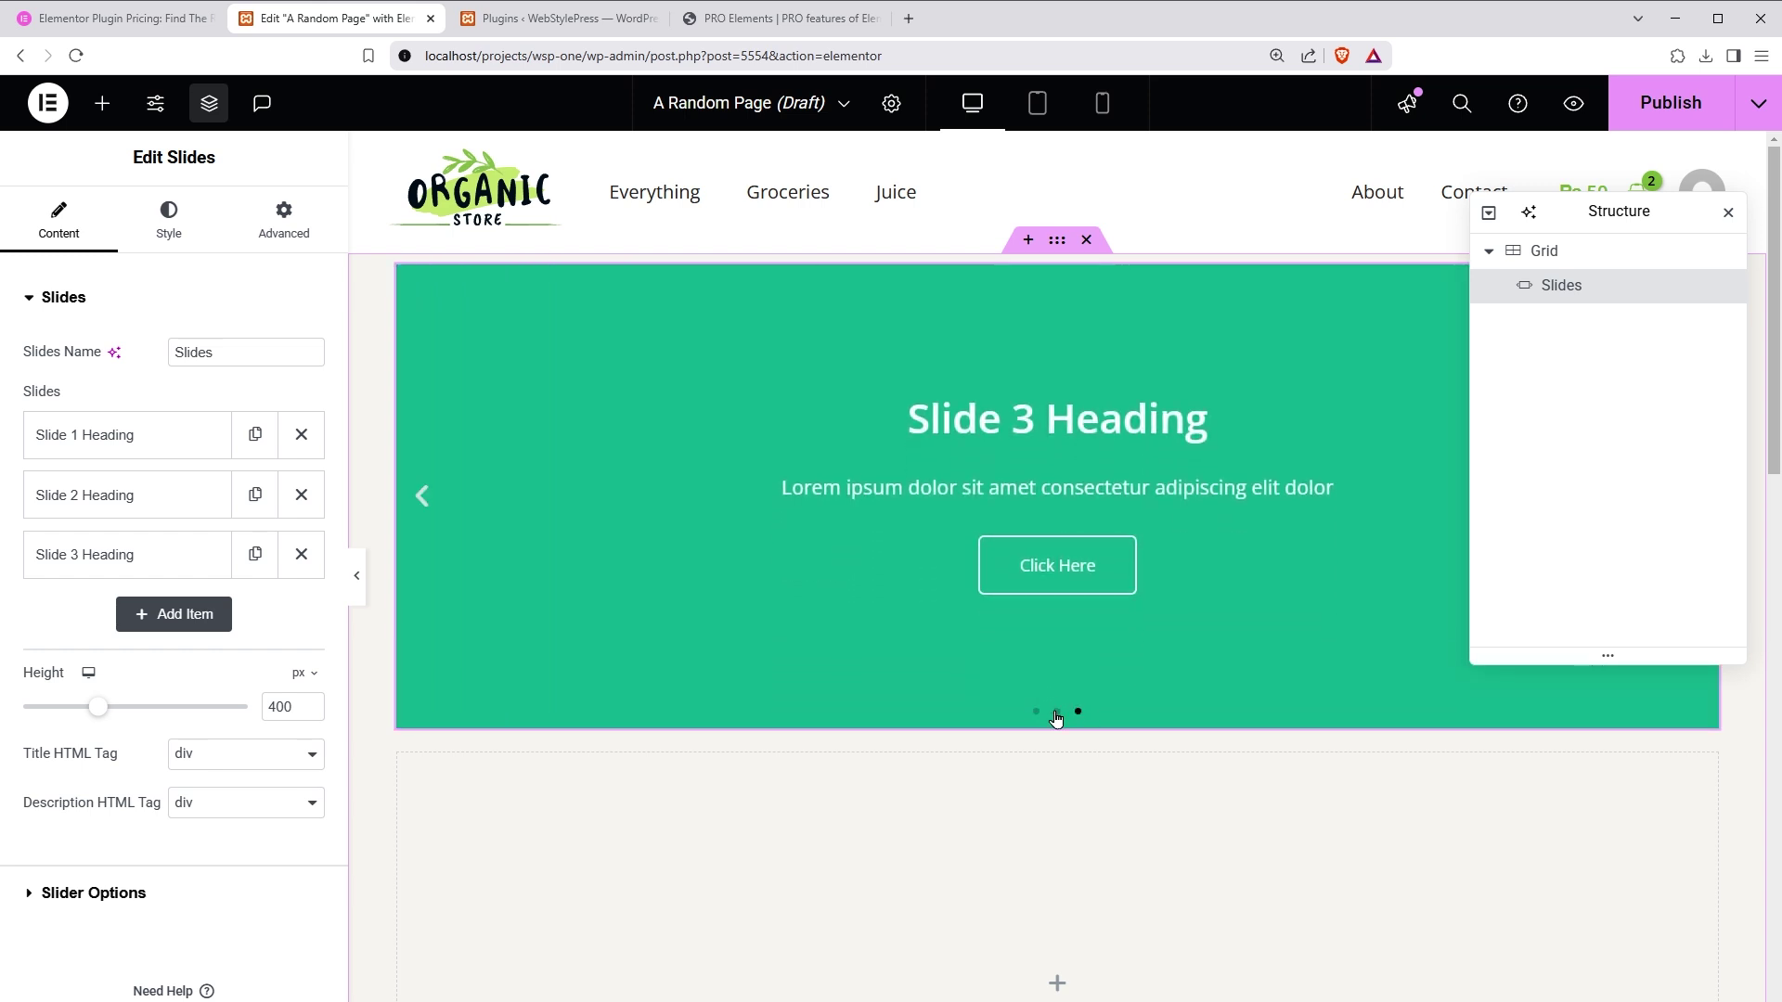
left_click(1057, 712)
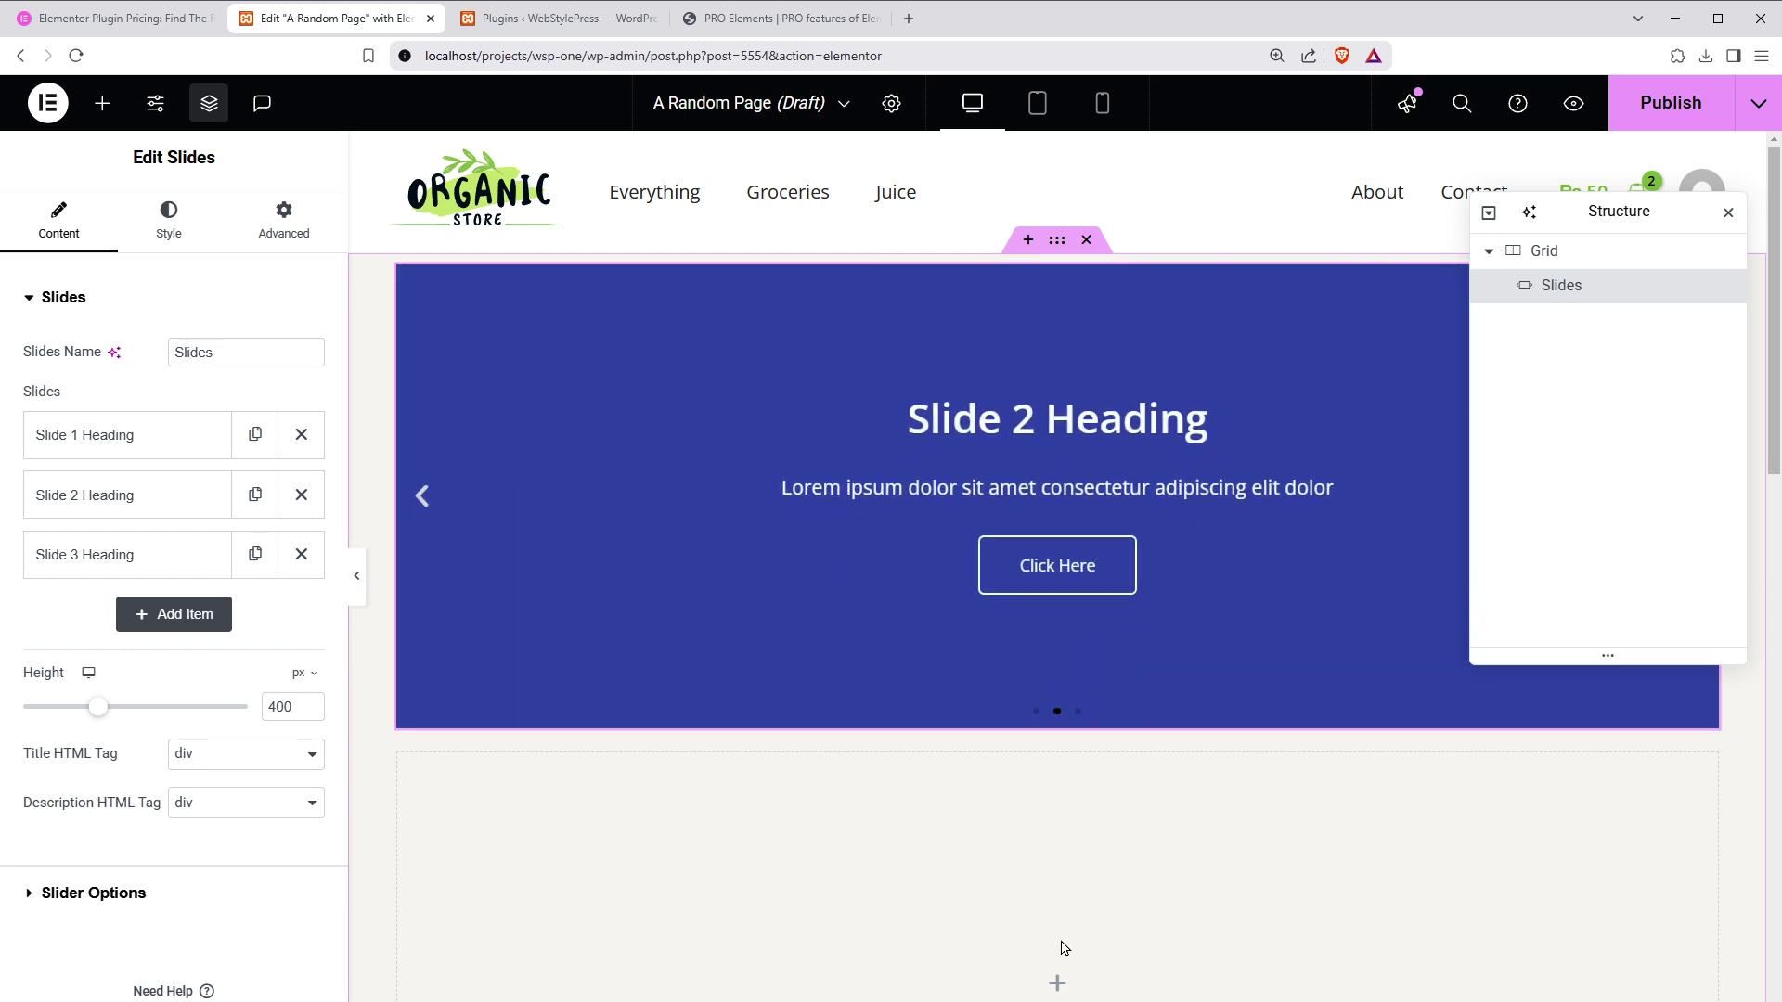
Step: Search the widgets for "carou" and place the Reviews widget in the empty second row of the grid
scroll(1066, 840, "down", 5)
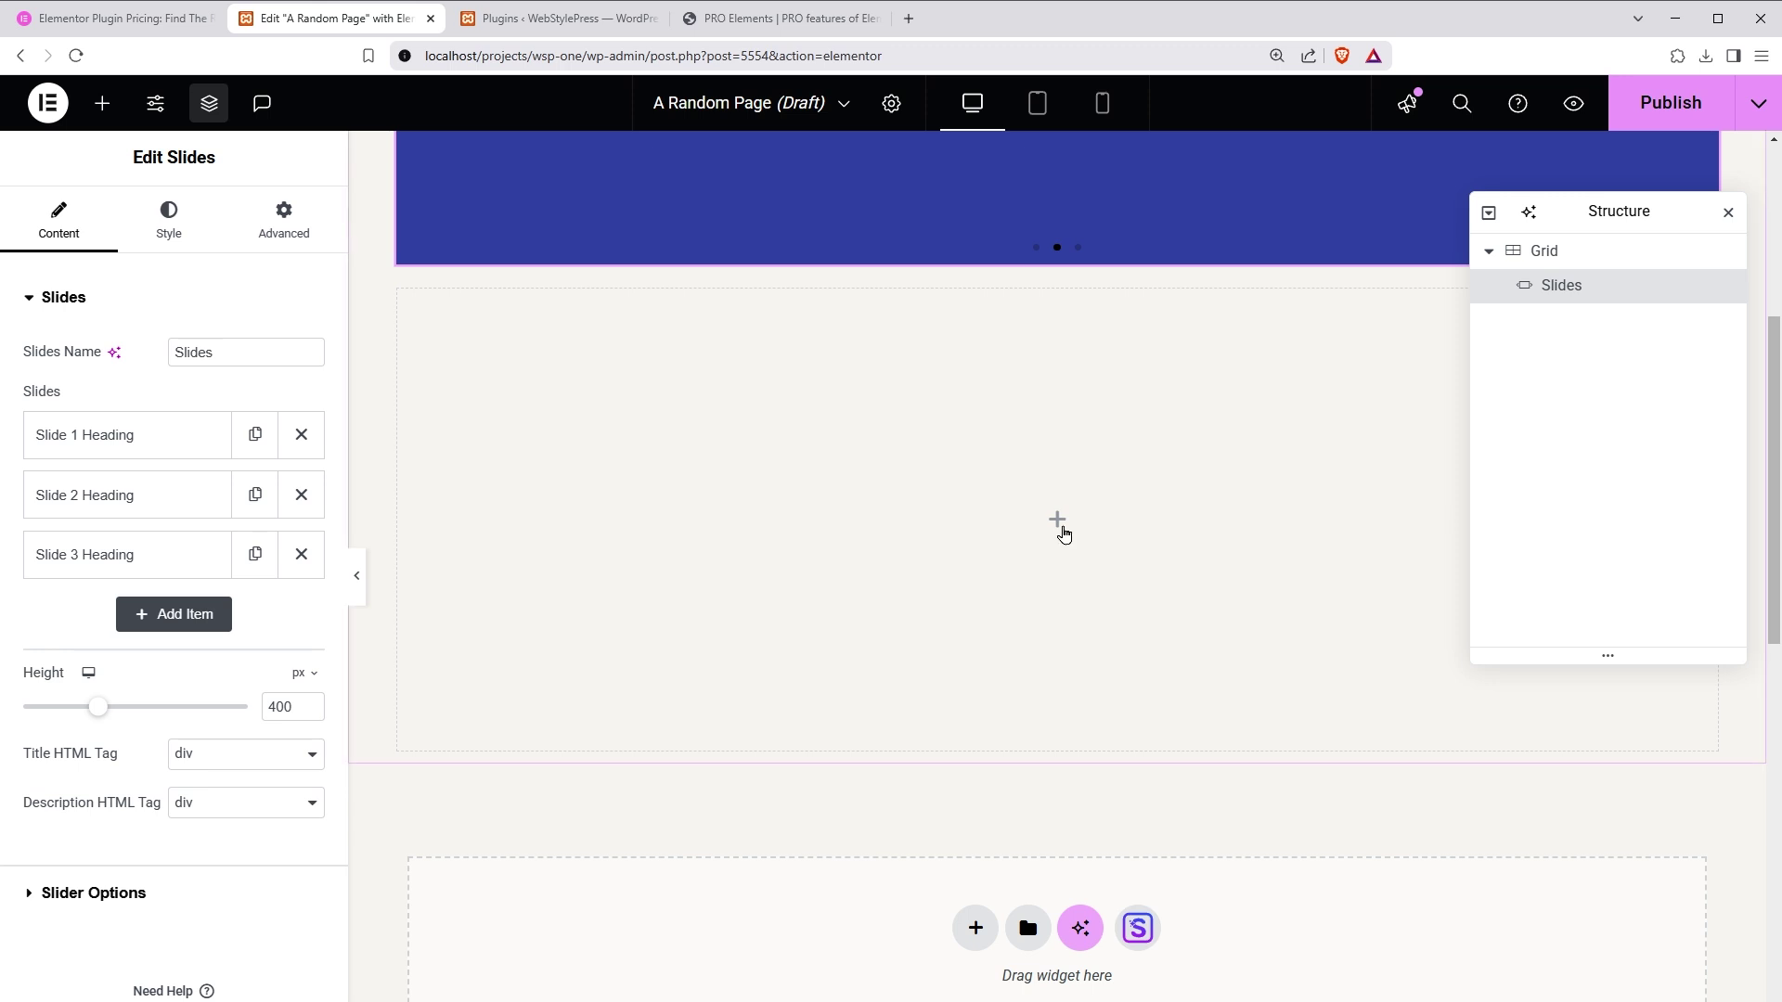
left_click(1064, 533)
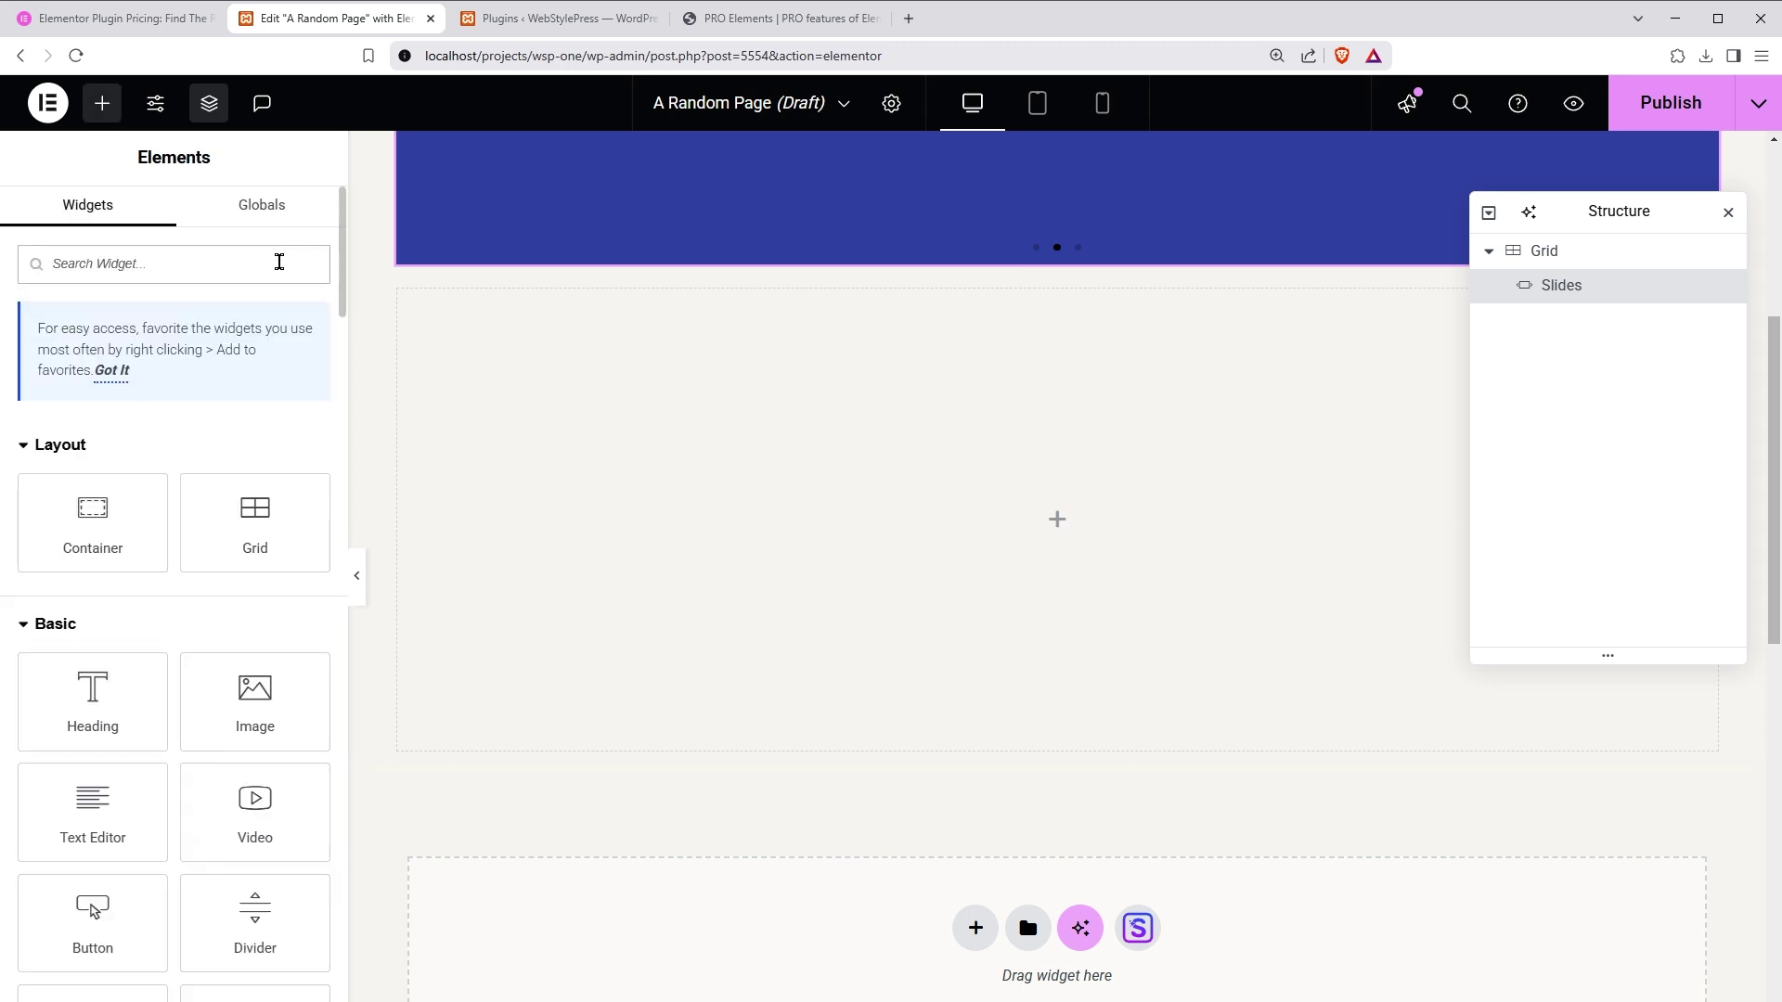
left_click(279, 261)
type("carou")
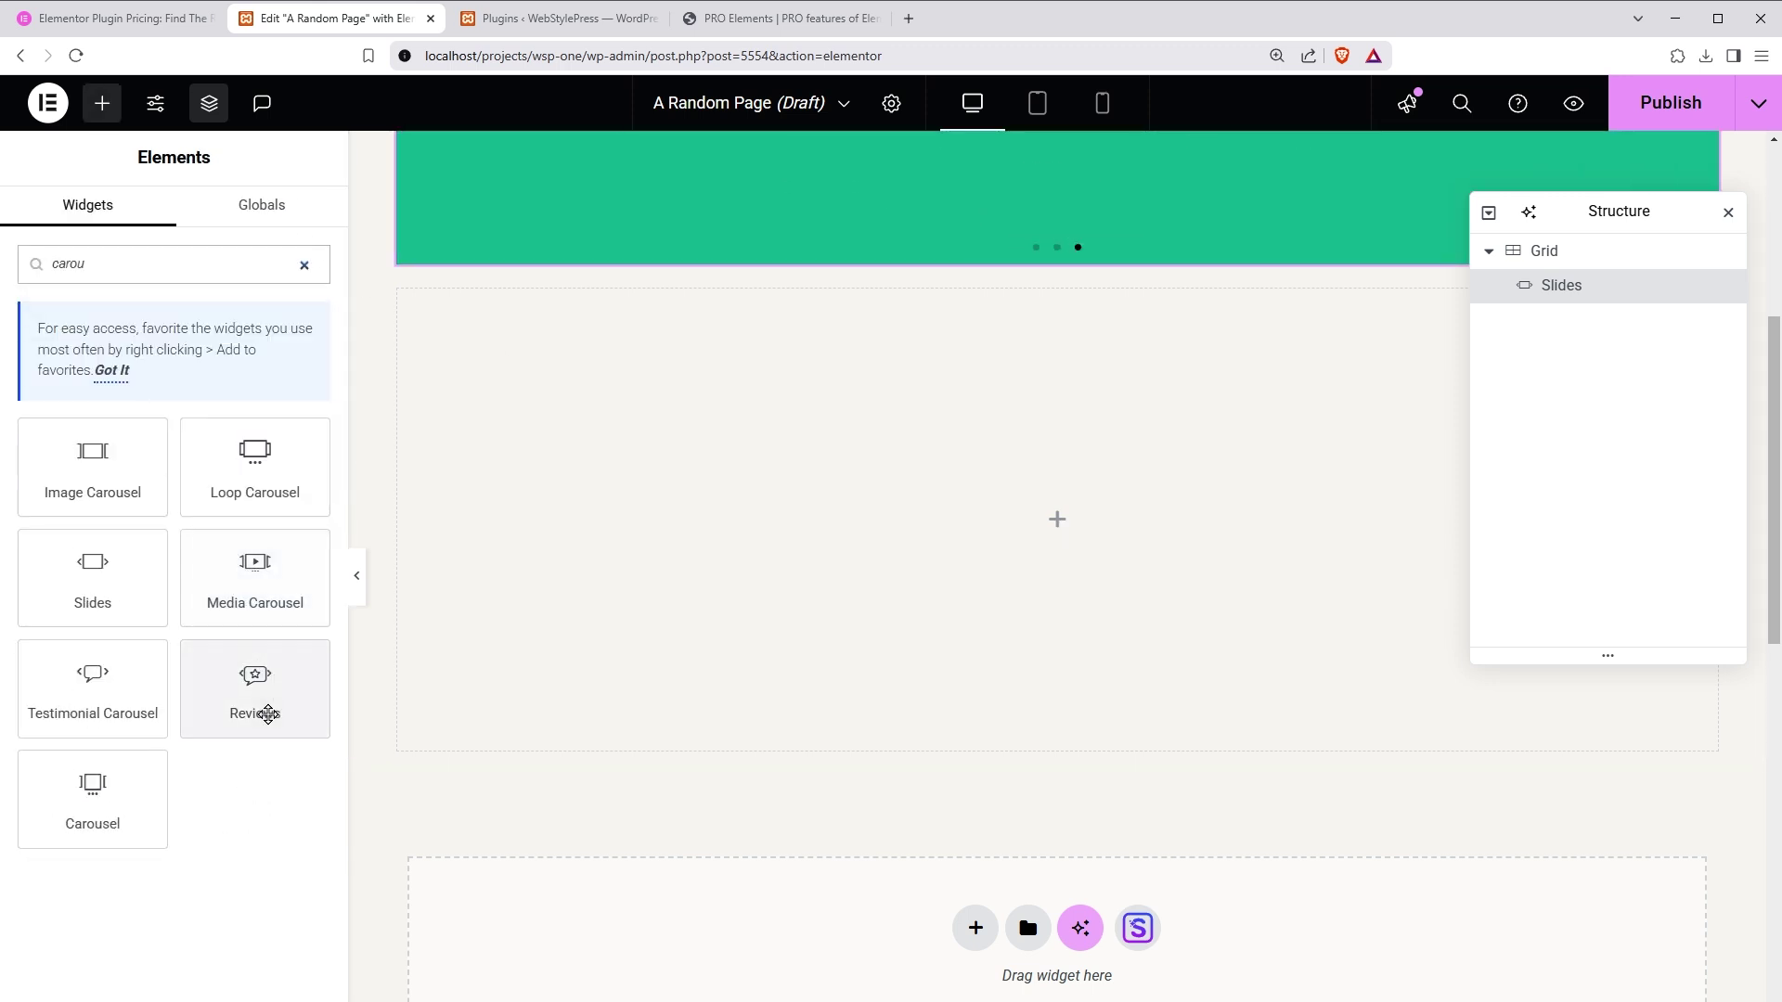
left_click_drag(259, 687, 1083, 553)
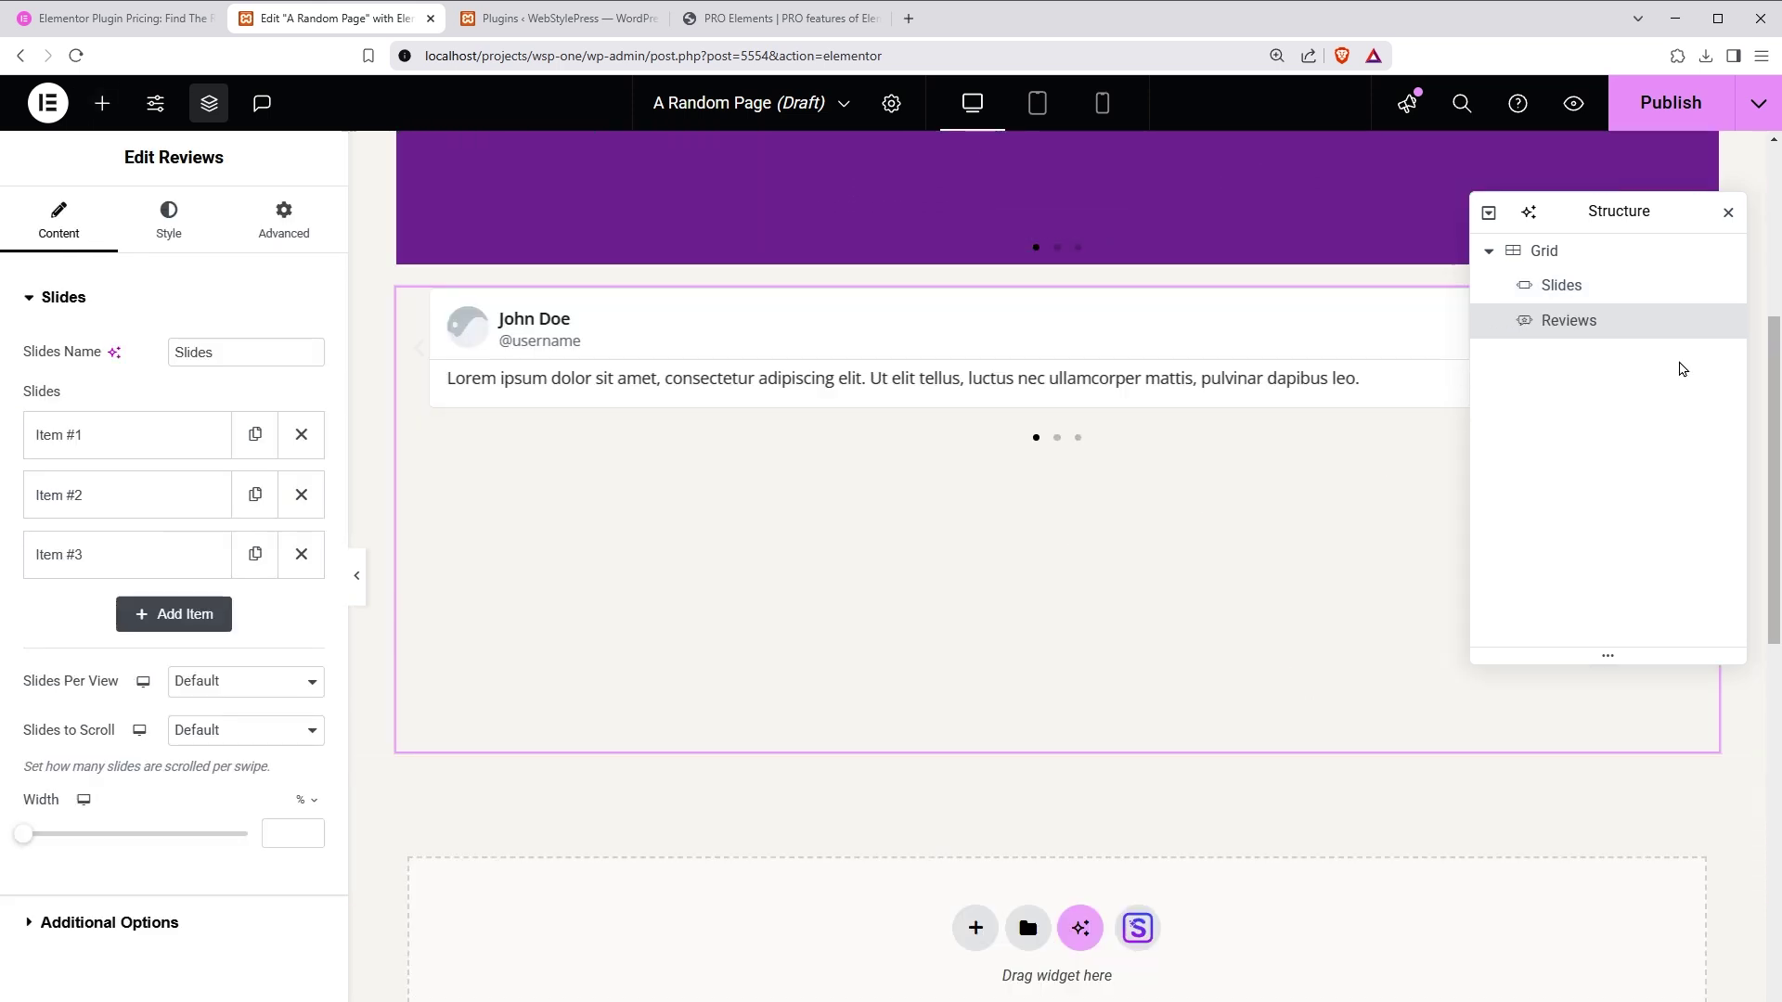
Step: Close the page structure view and page through the items of the Reviews carousel
left_click(1727, 213)
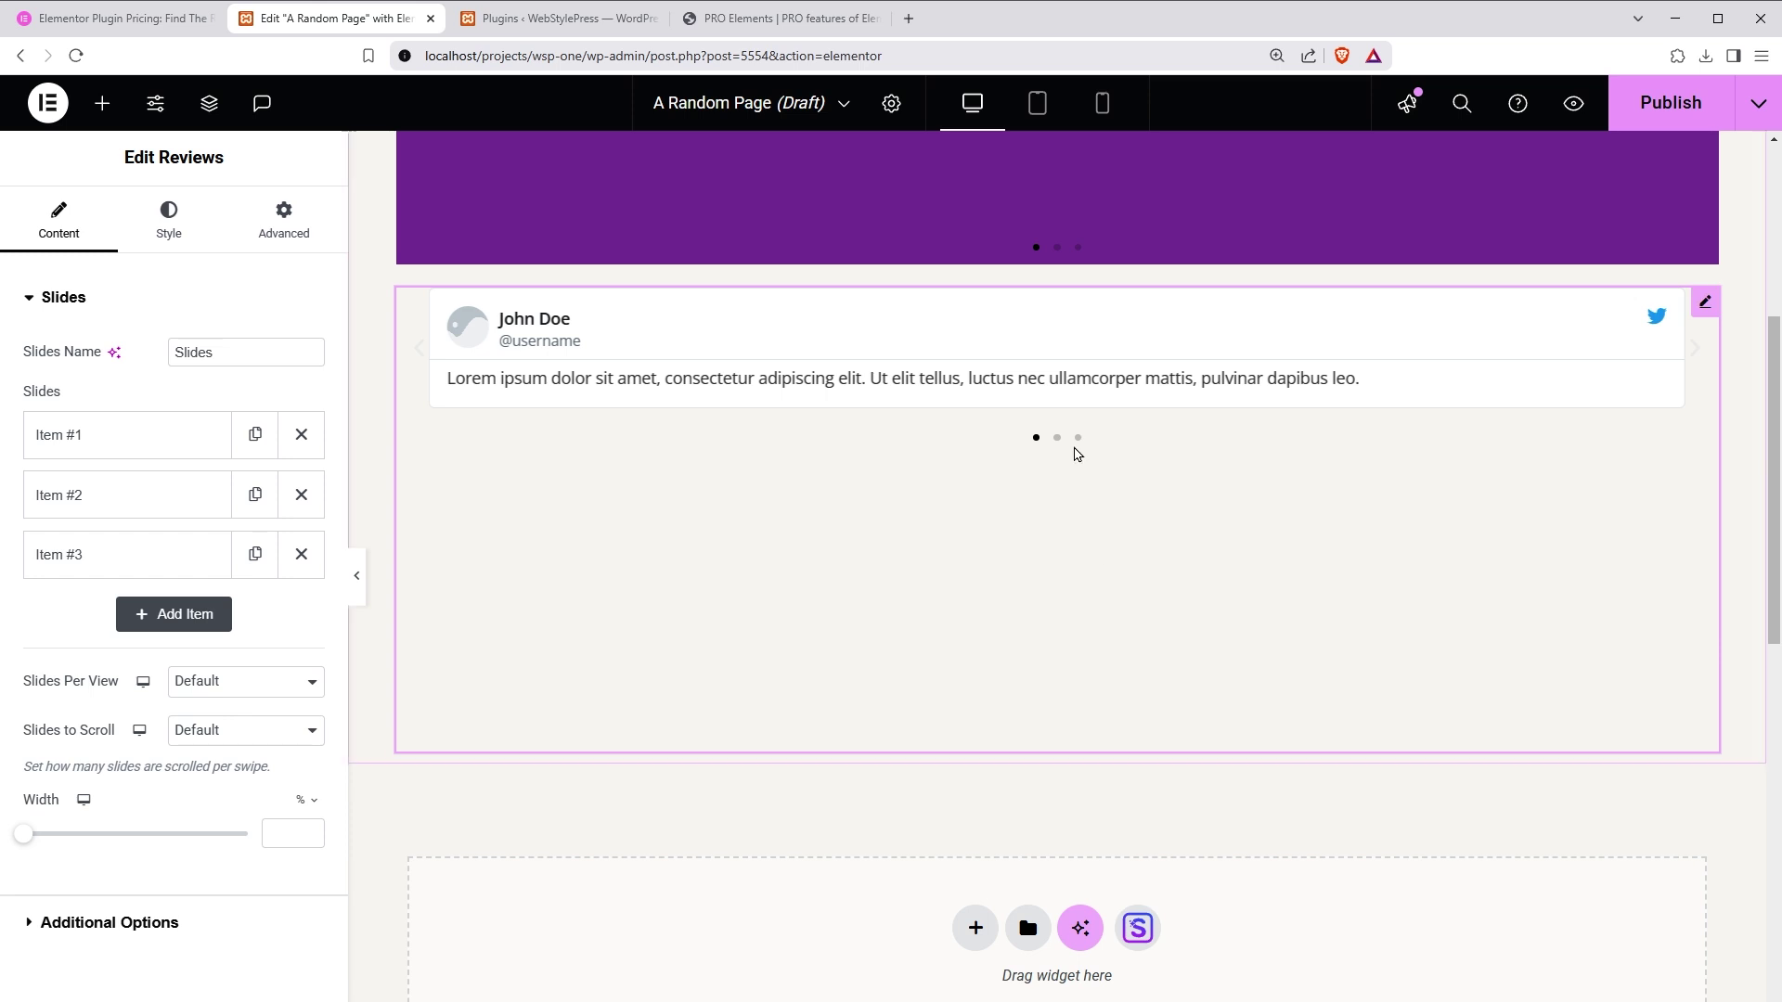
left_click(1057, 438)
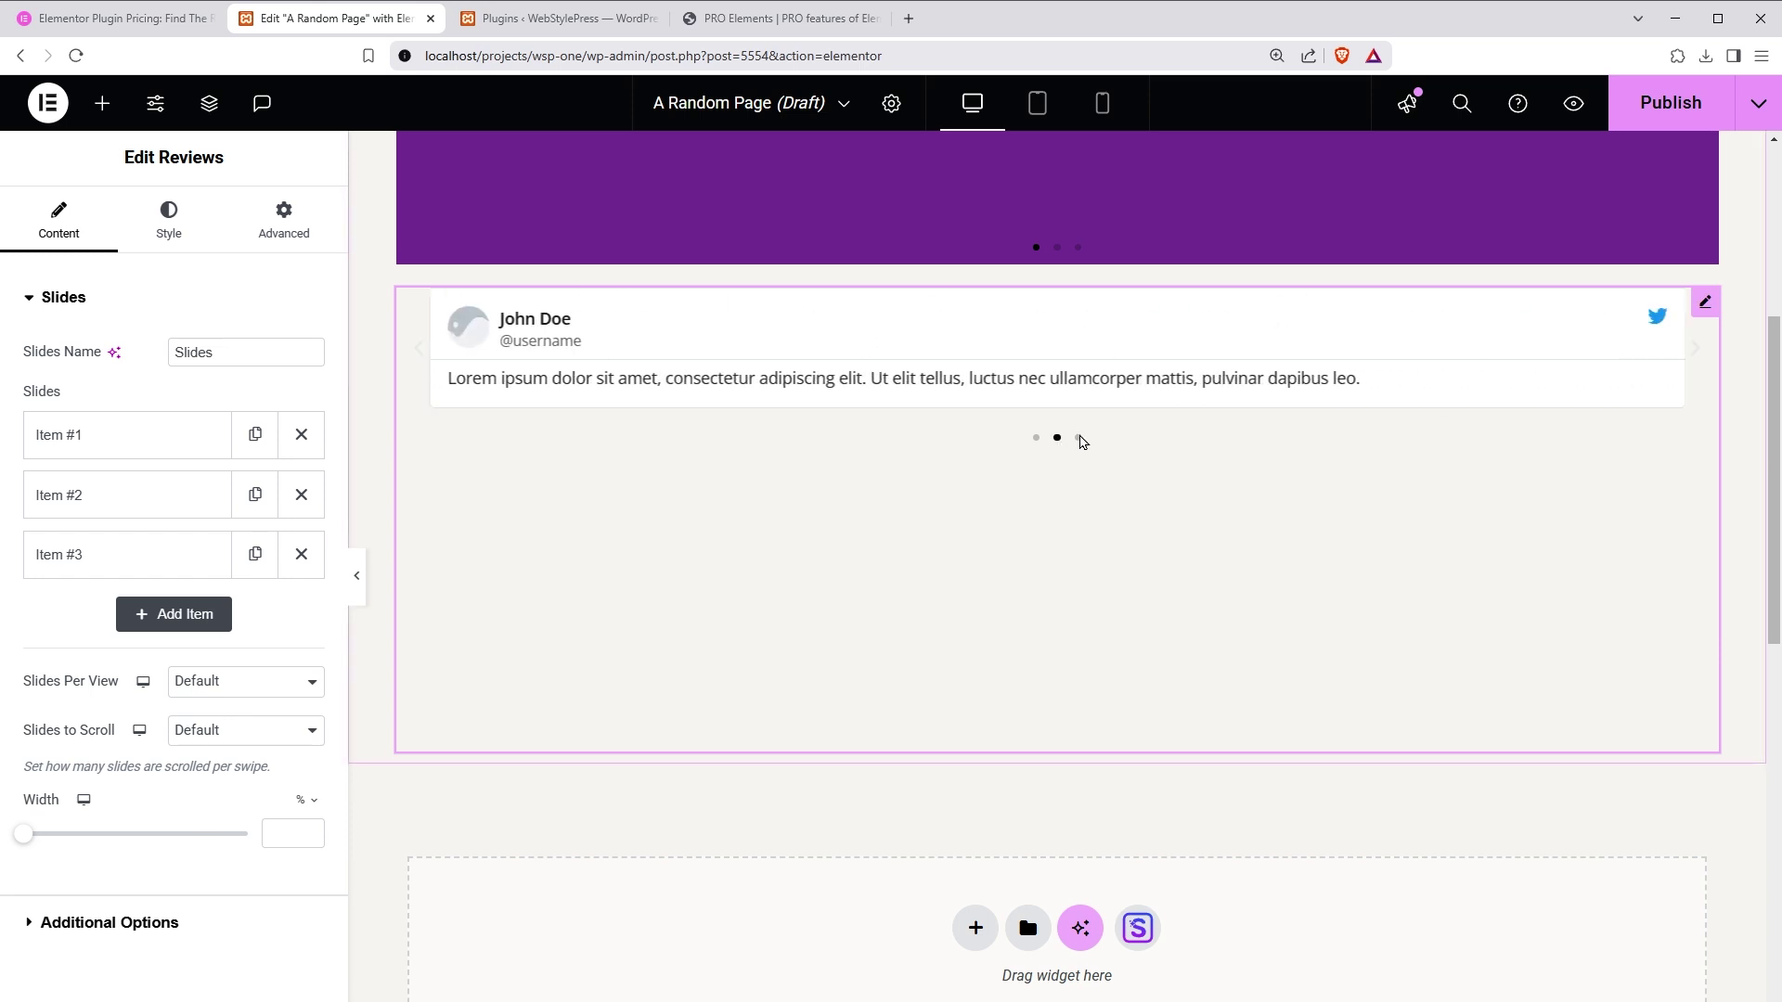
left_click(1079, 438)
left_click(1057, 438)
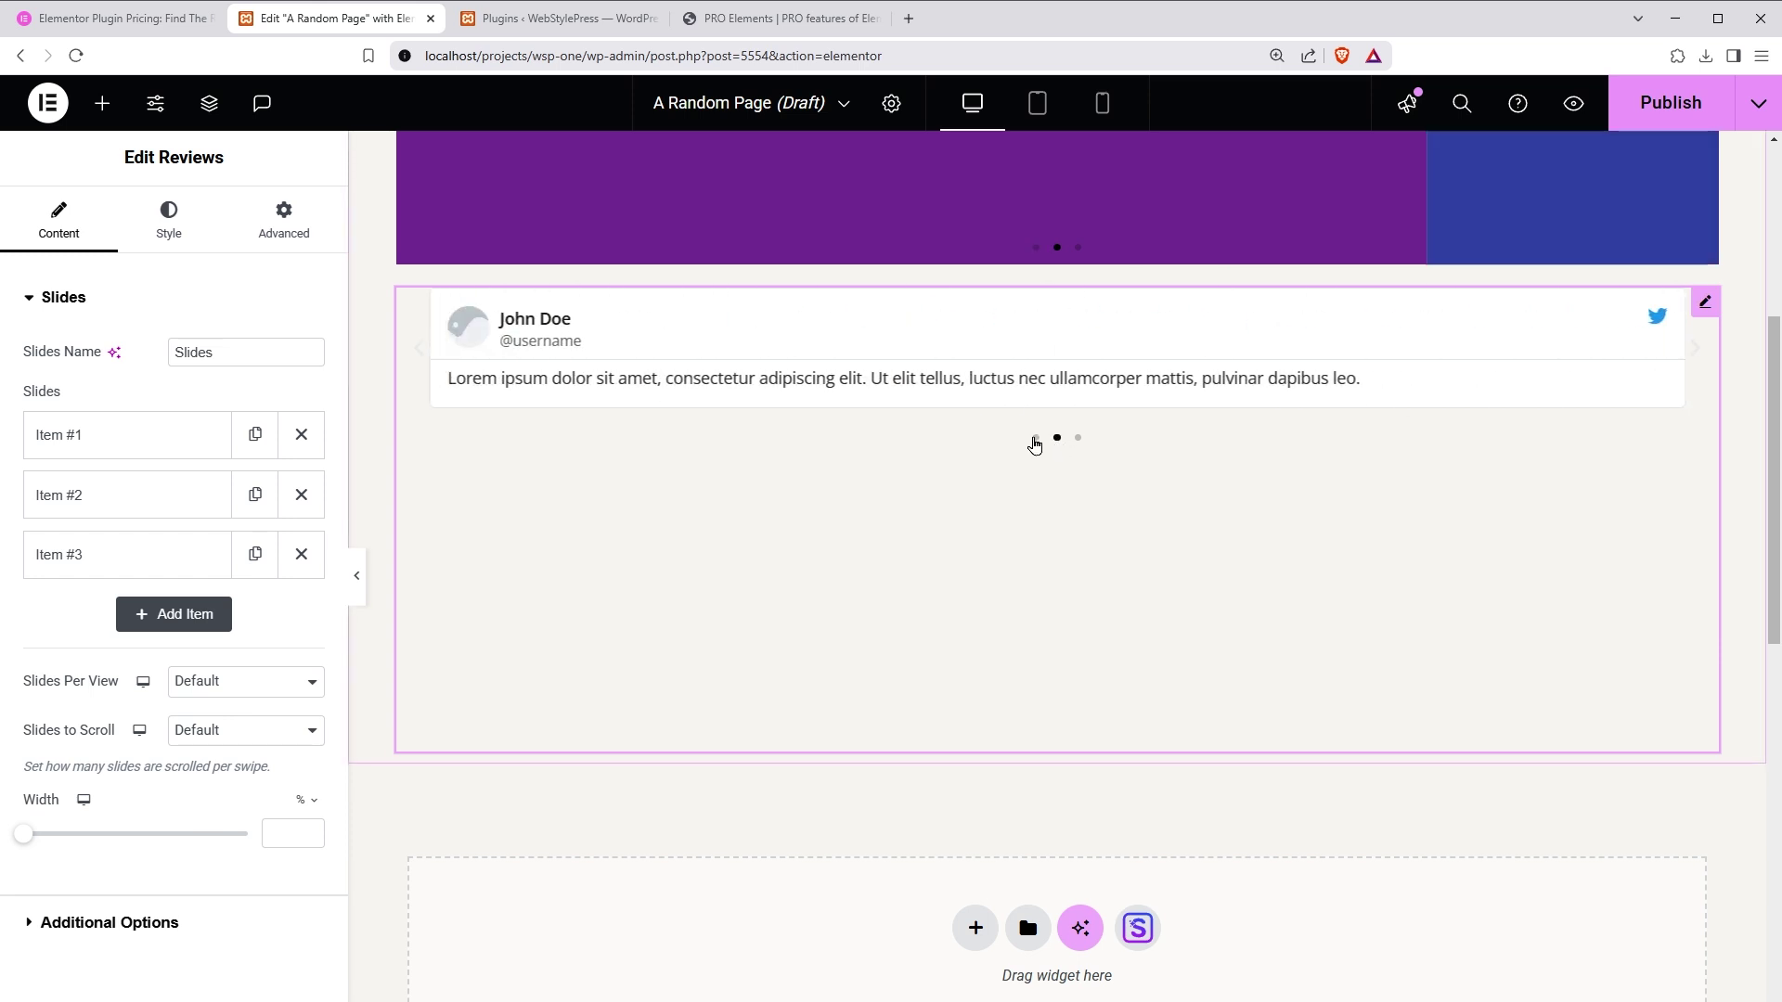
left_click(1034, 438)
scroll(1012, 554, "up", 5)
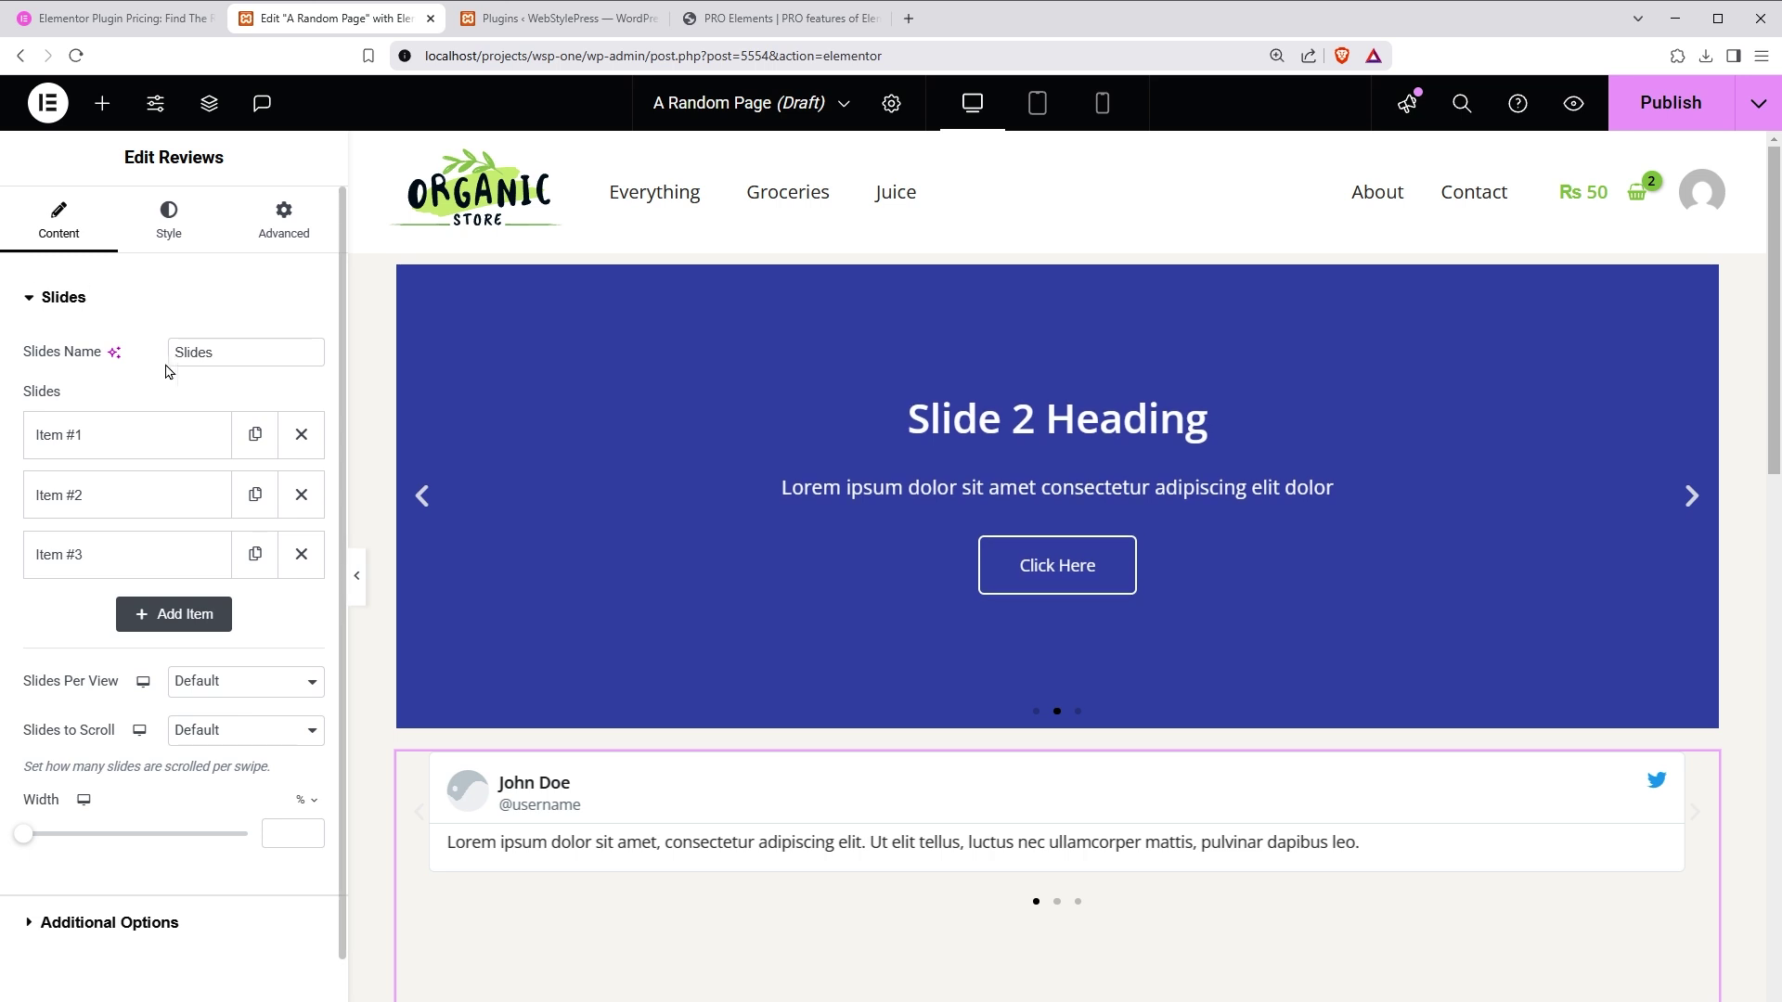
scroll(807, 751, "down", 6)
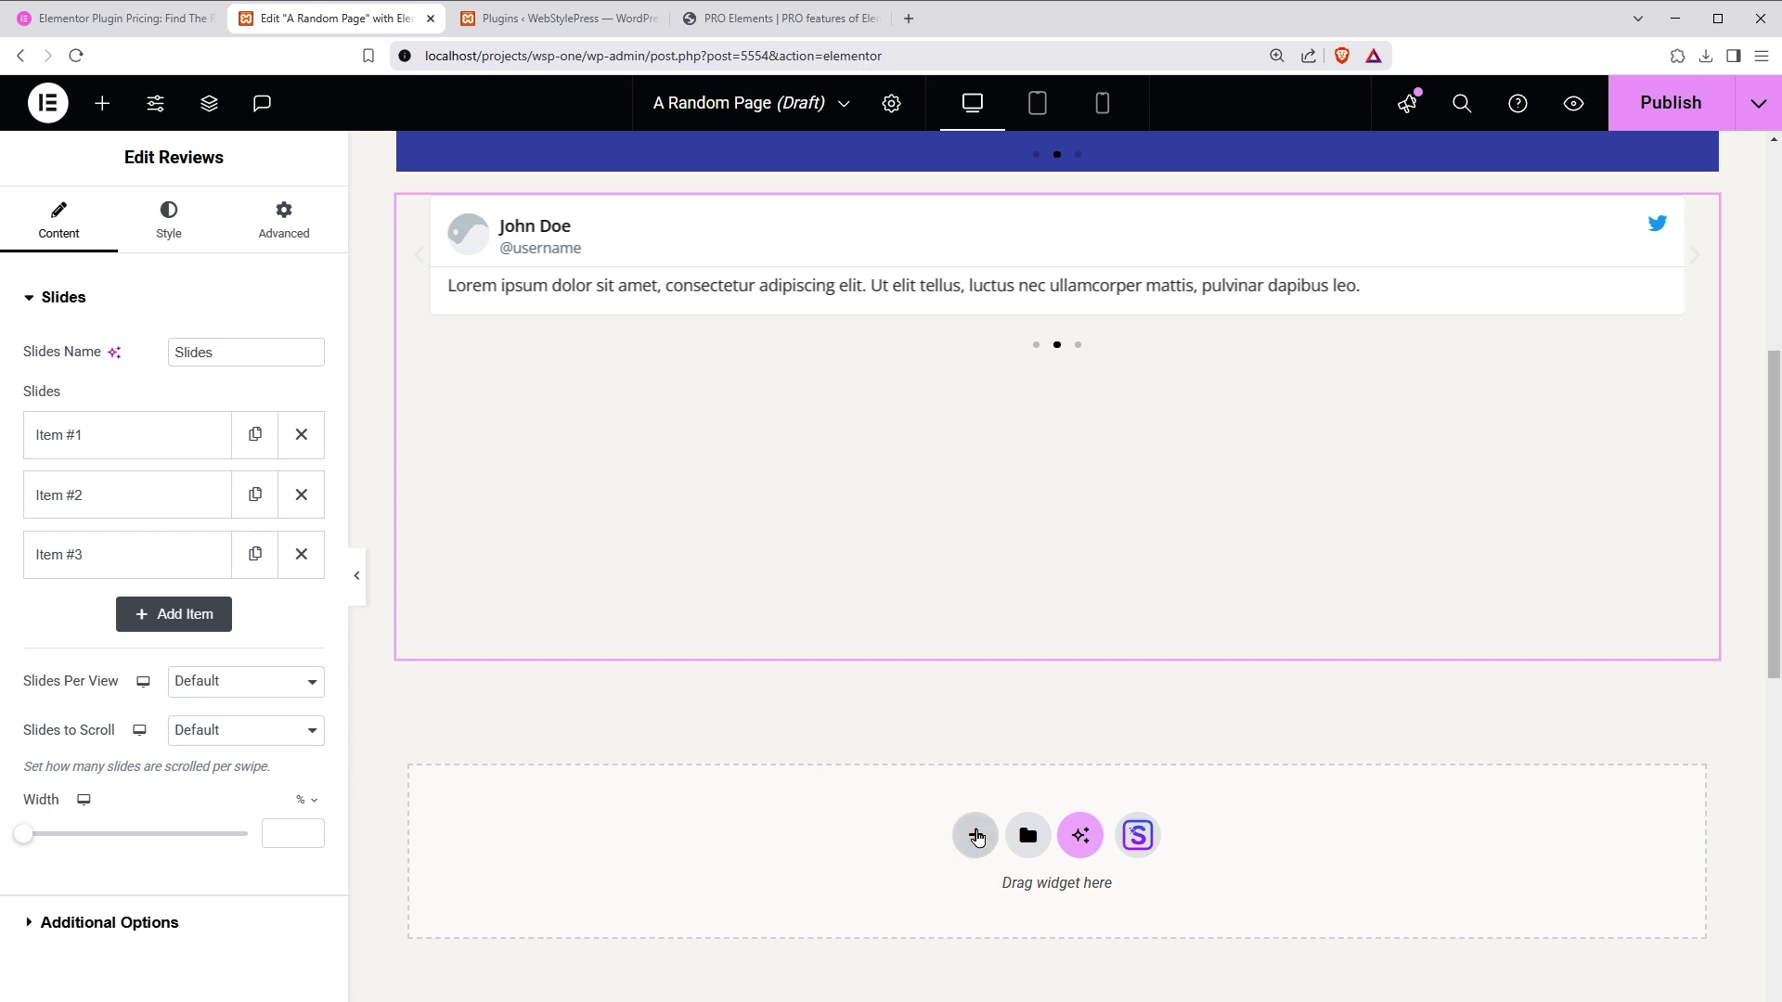
Step: Add another grid container with one column and two rows below the Slides and Reviews grid
left_click(975, 835)
left_click(1128, 911)
left_click(866, 926)
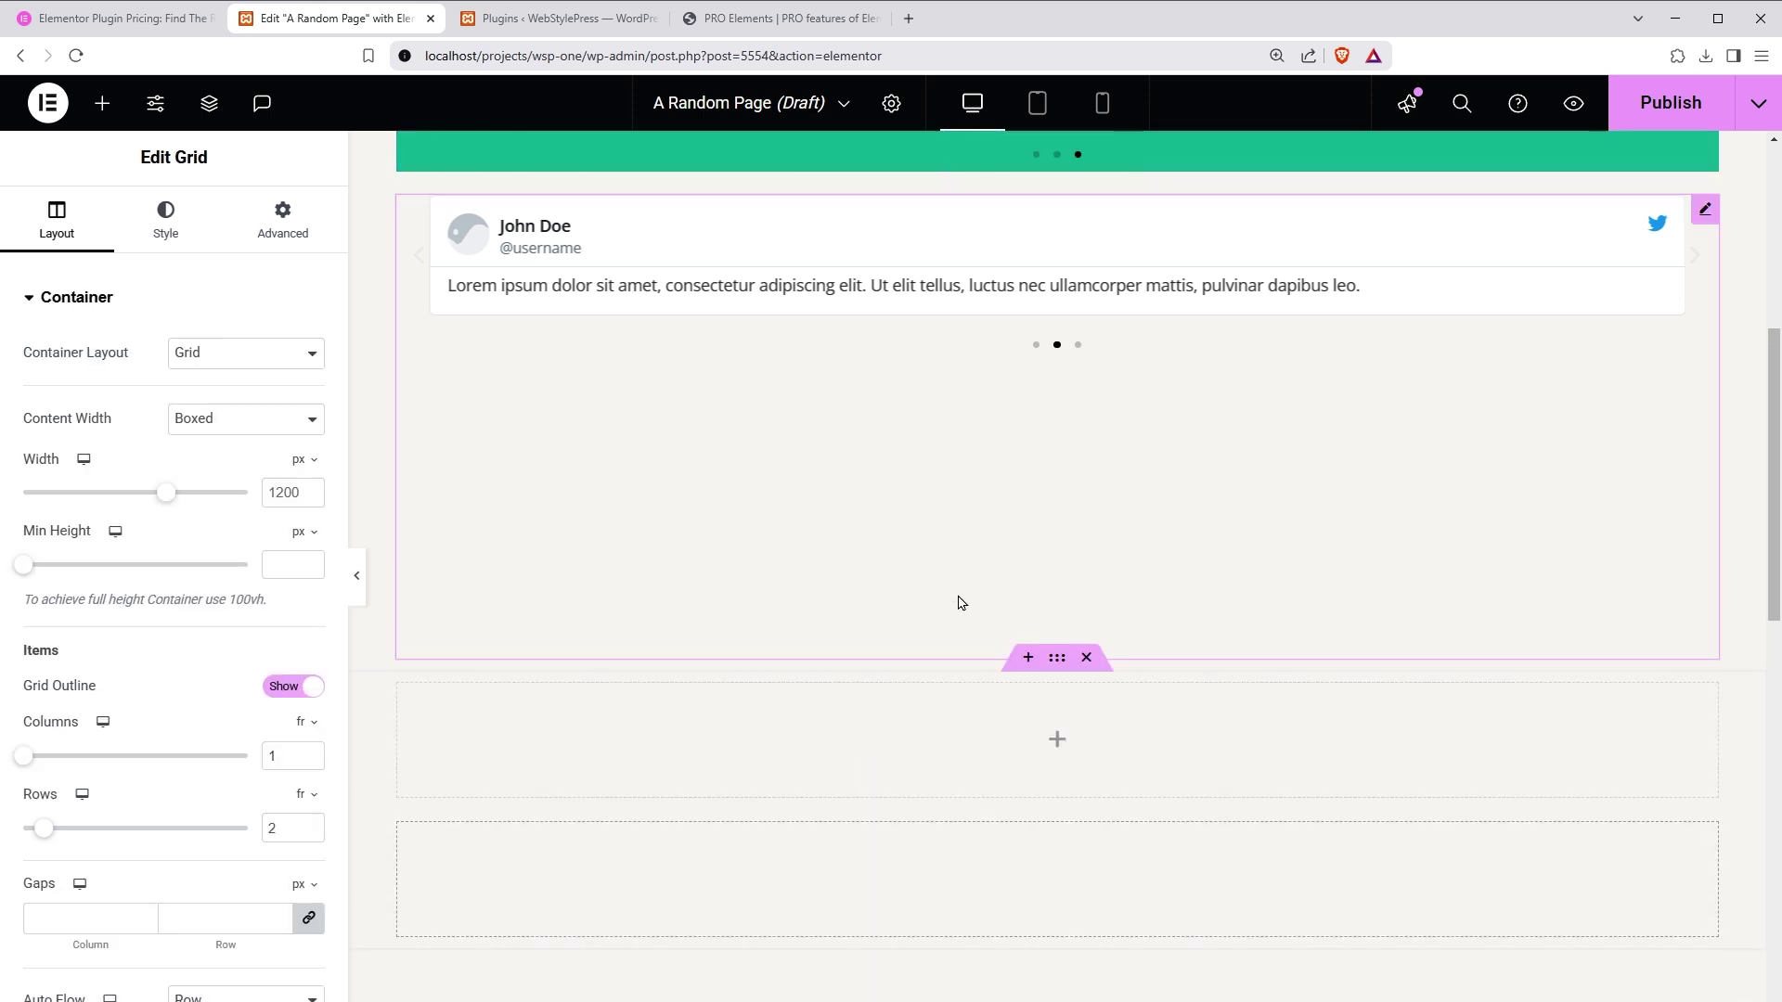
Step: Browse the available widgets for the new grid's first cell, covering the Pro and General categories
left_click(1057, 738)
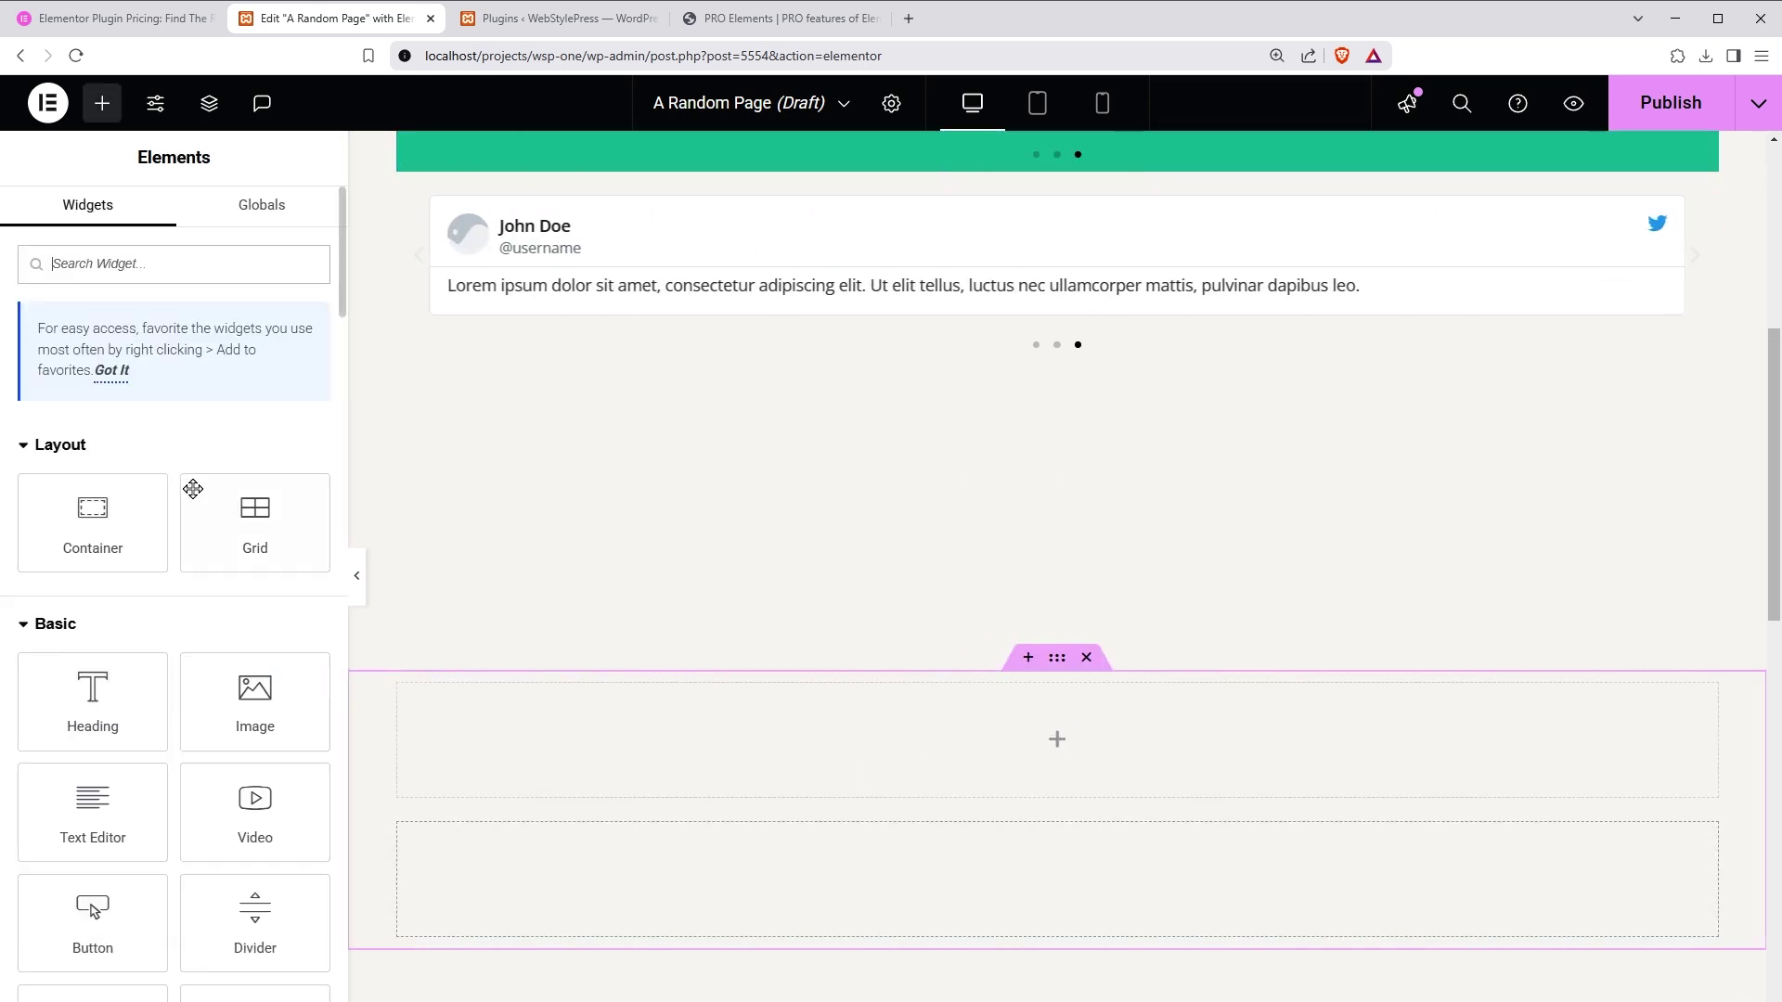
scroll(195, 510, "down", 5)
scroll(198, 531, "down", 20)
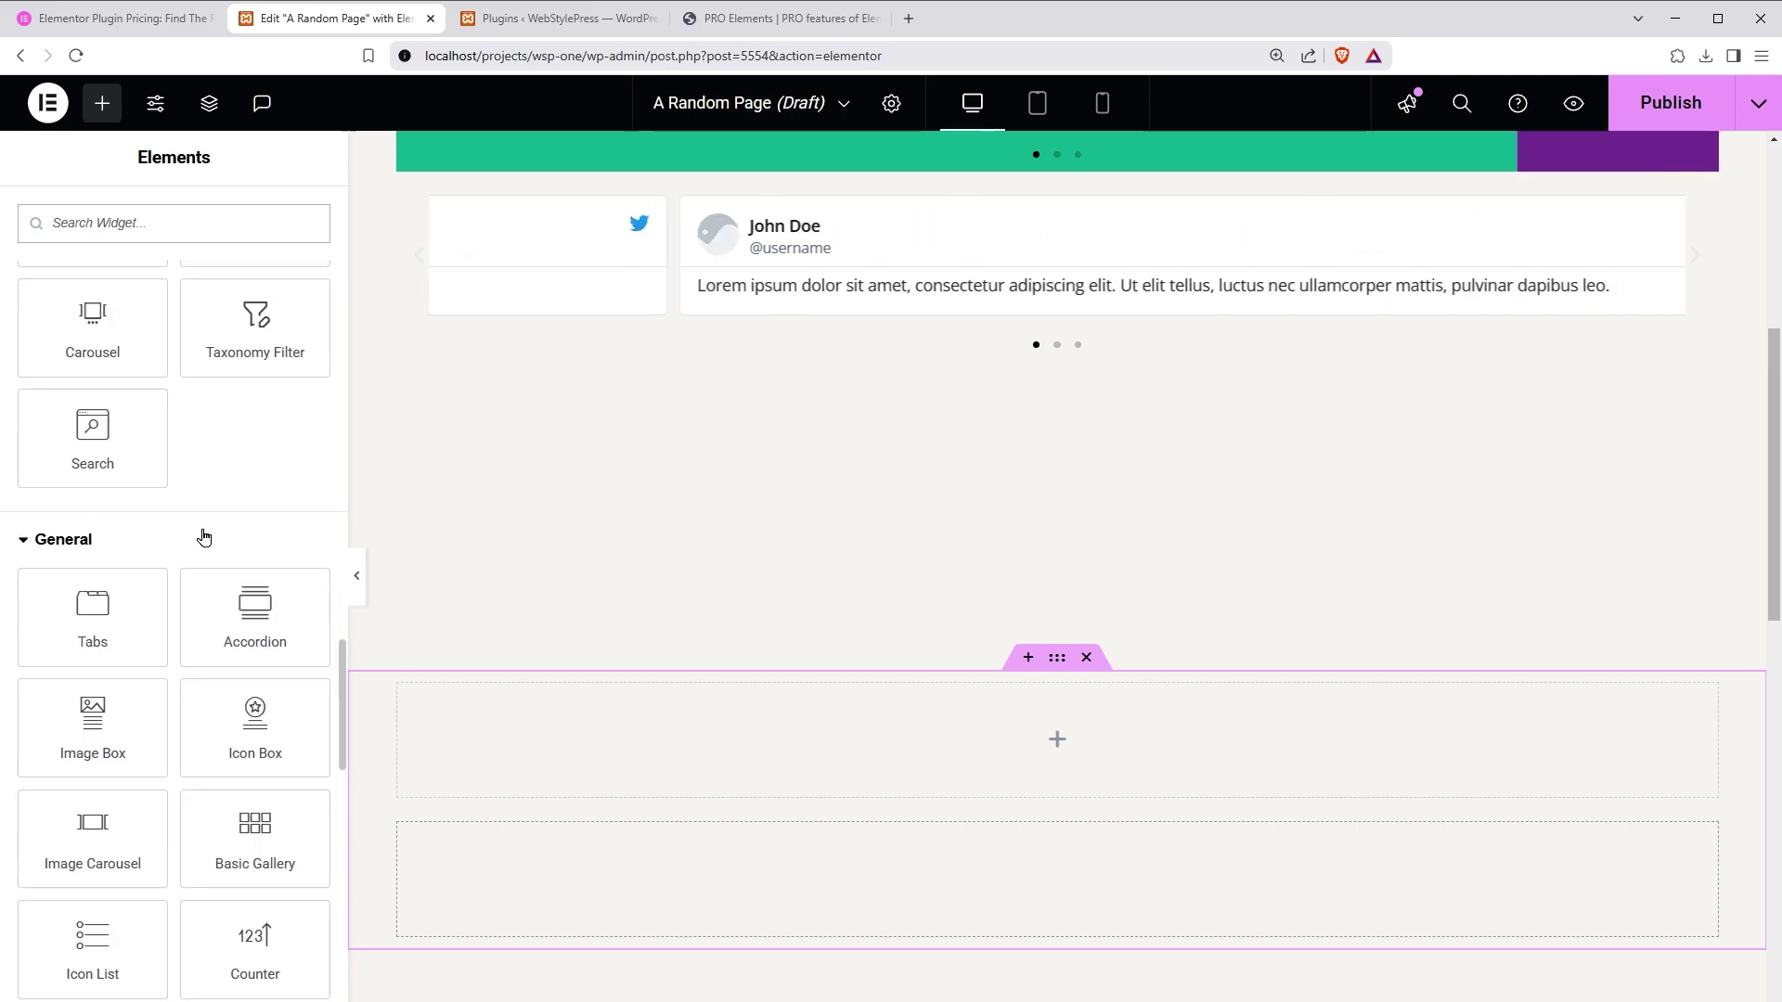
scroll(207, 531, "down", 5)
scroll(214, 520, "up", 20)
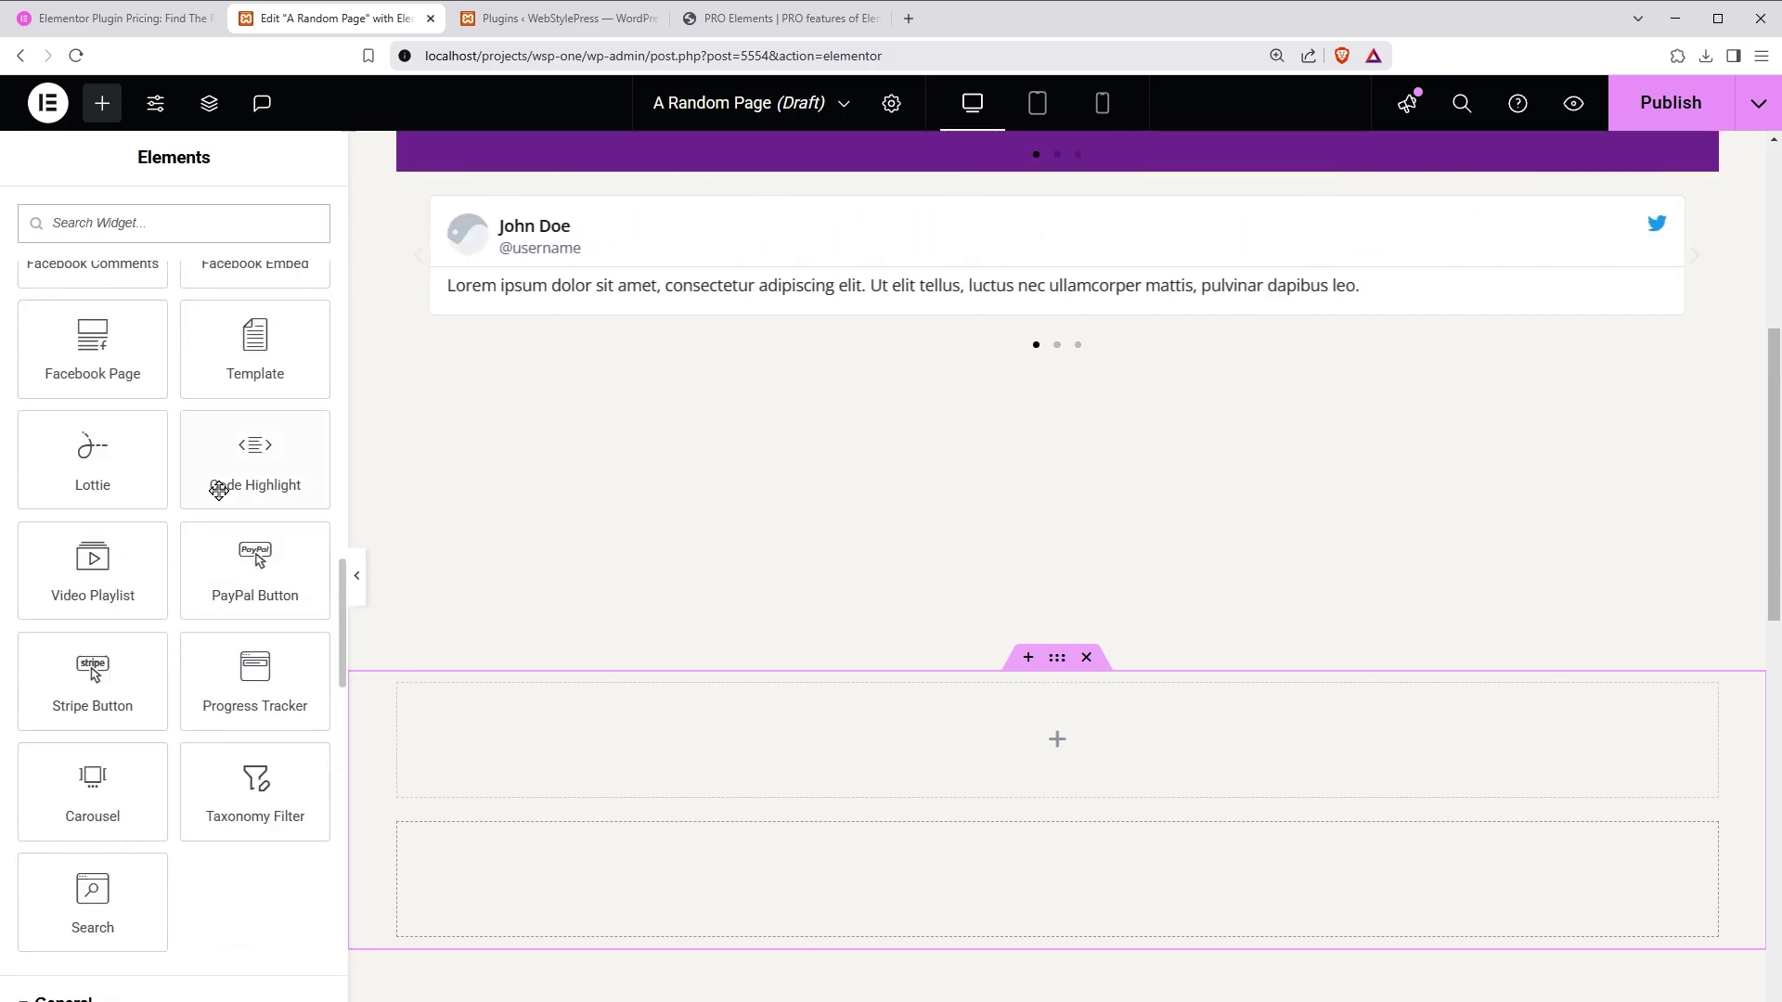
scroll(218, 491, "up", 10)
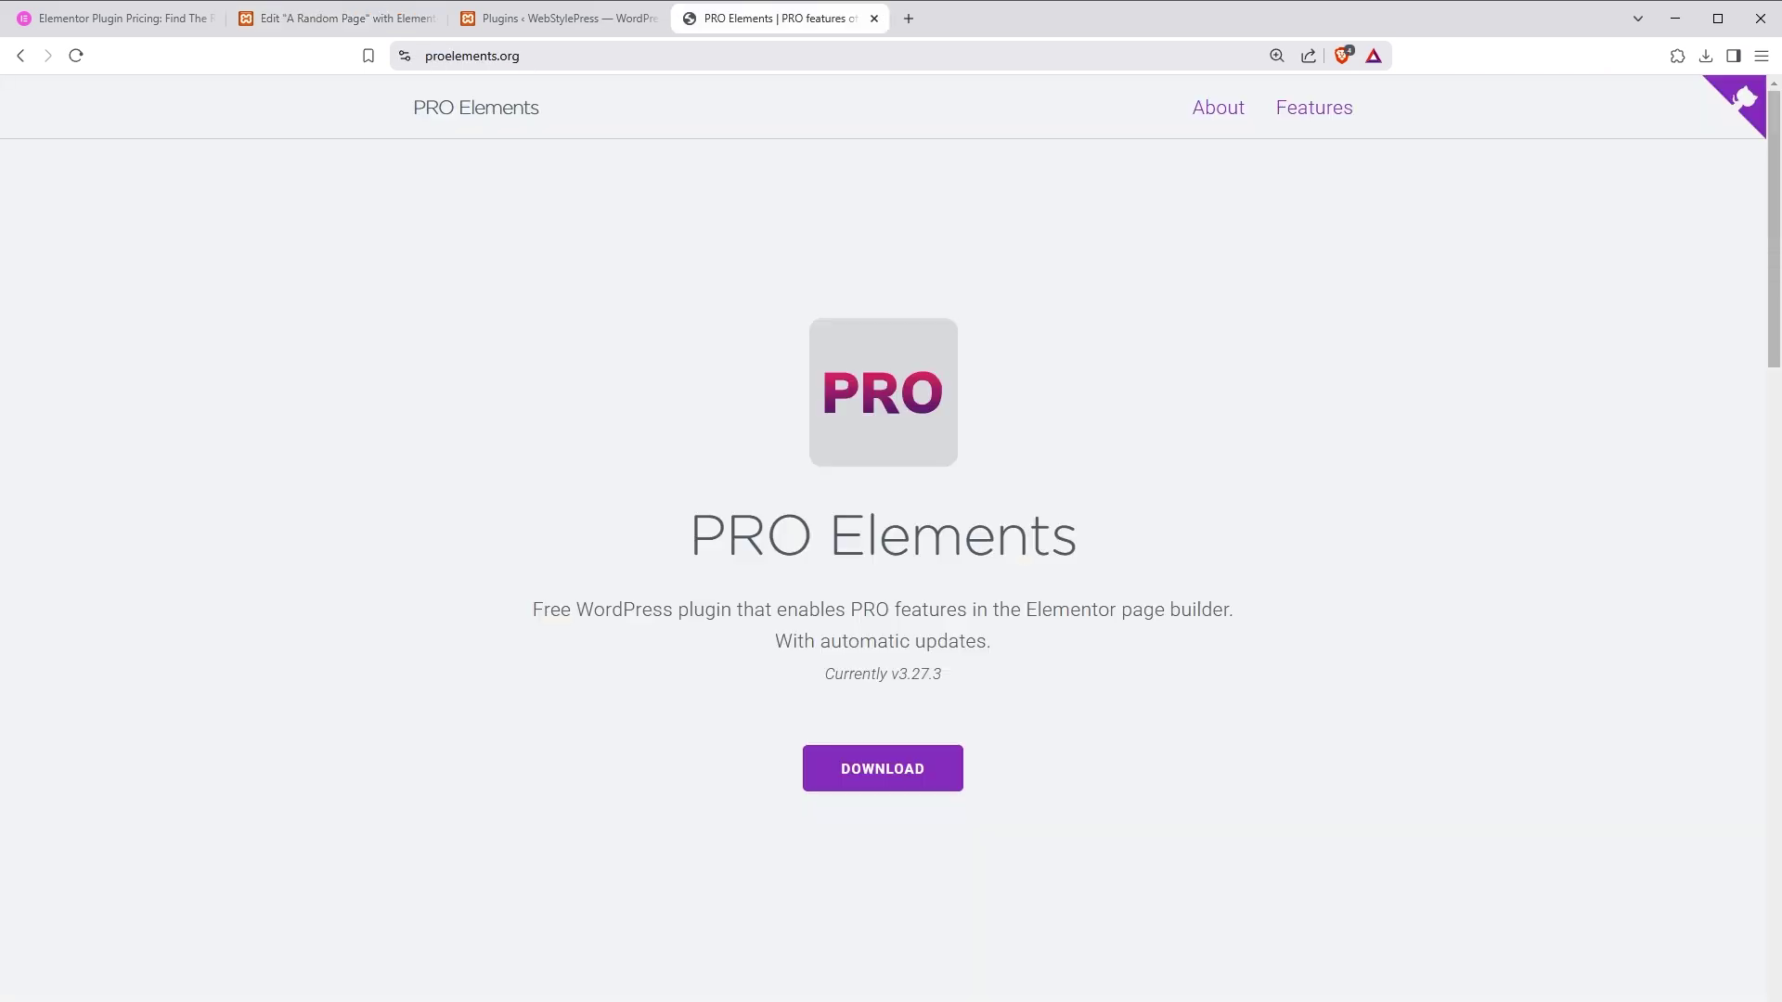
Step: Switch to the PRO Elements website and read its introduction and About section
left_click_drag(689, 533, 1289, 649)
left_click(1355, 541)
scroll(1364, 604, "down", 8)
triple_click(1013, 641)
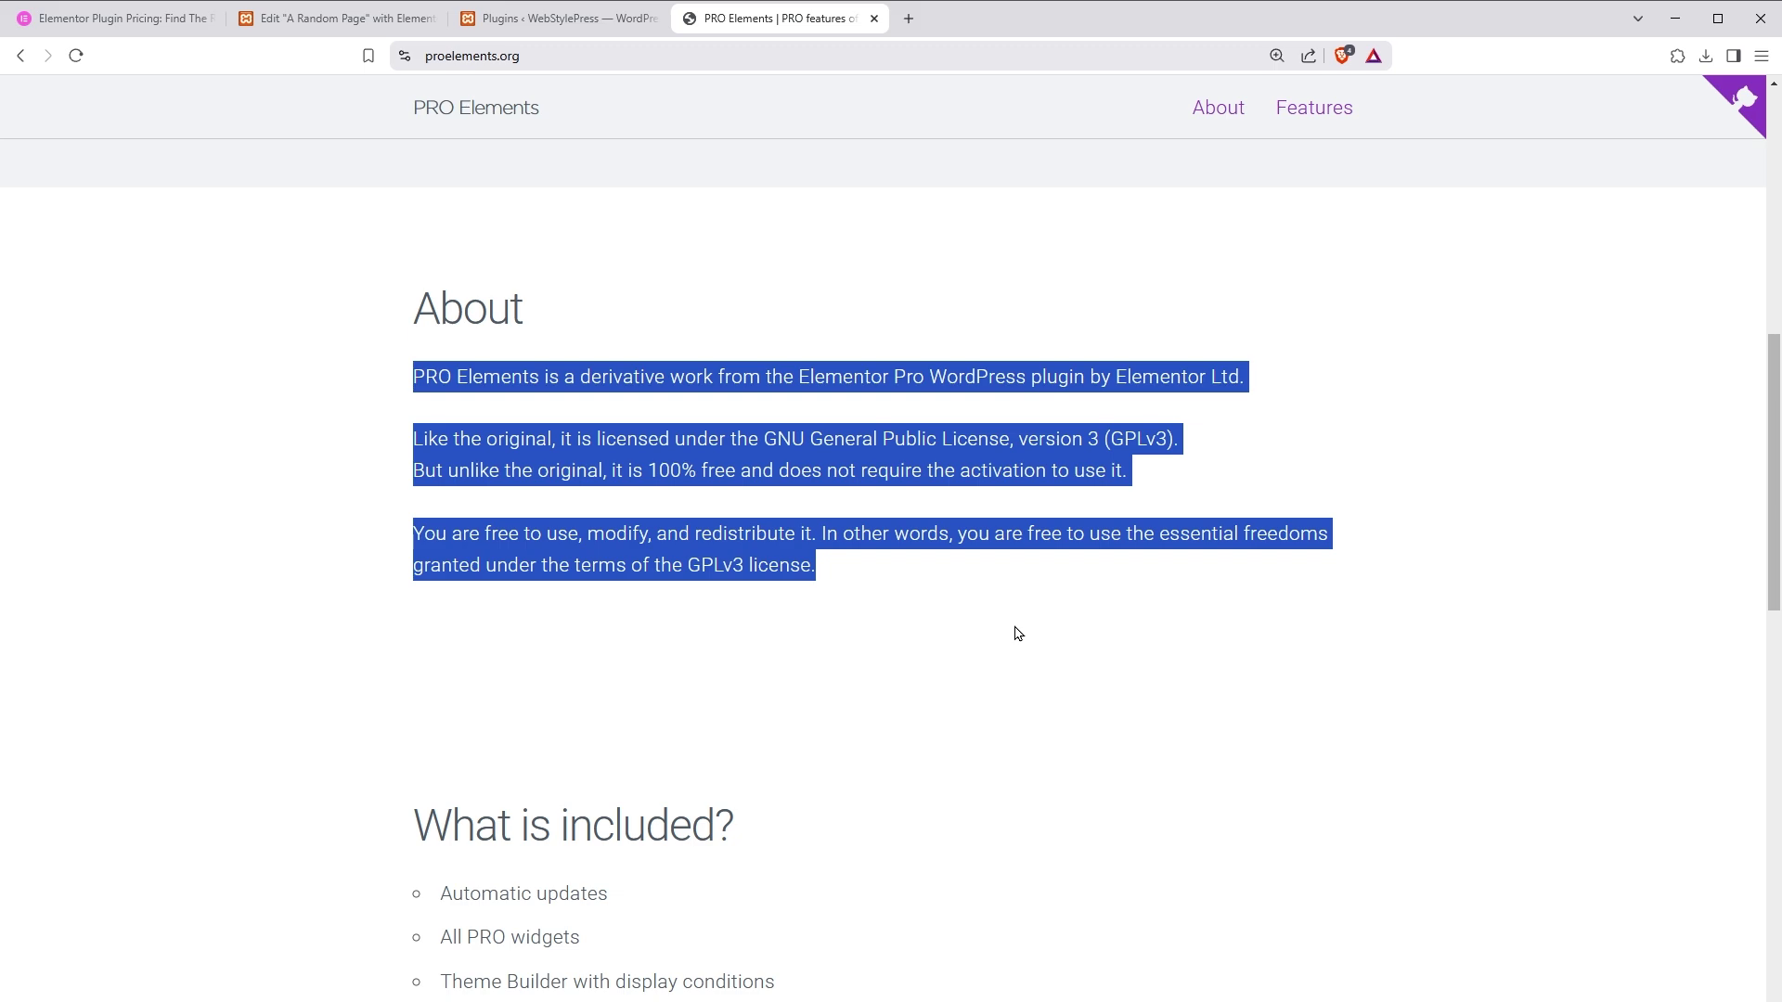
Step: Read the "What is included?" feature list from Automatic updates down to Role manager
scroll(1032, 629, "down", 7)
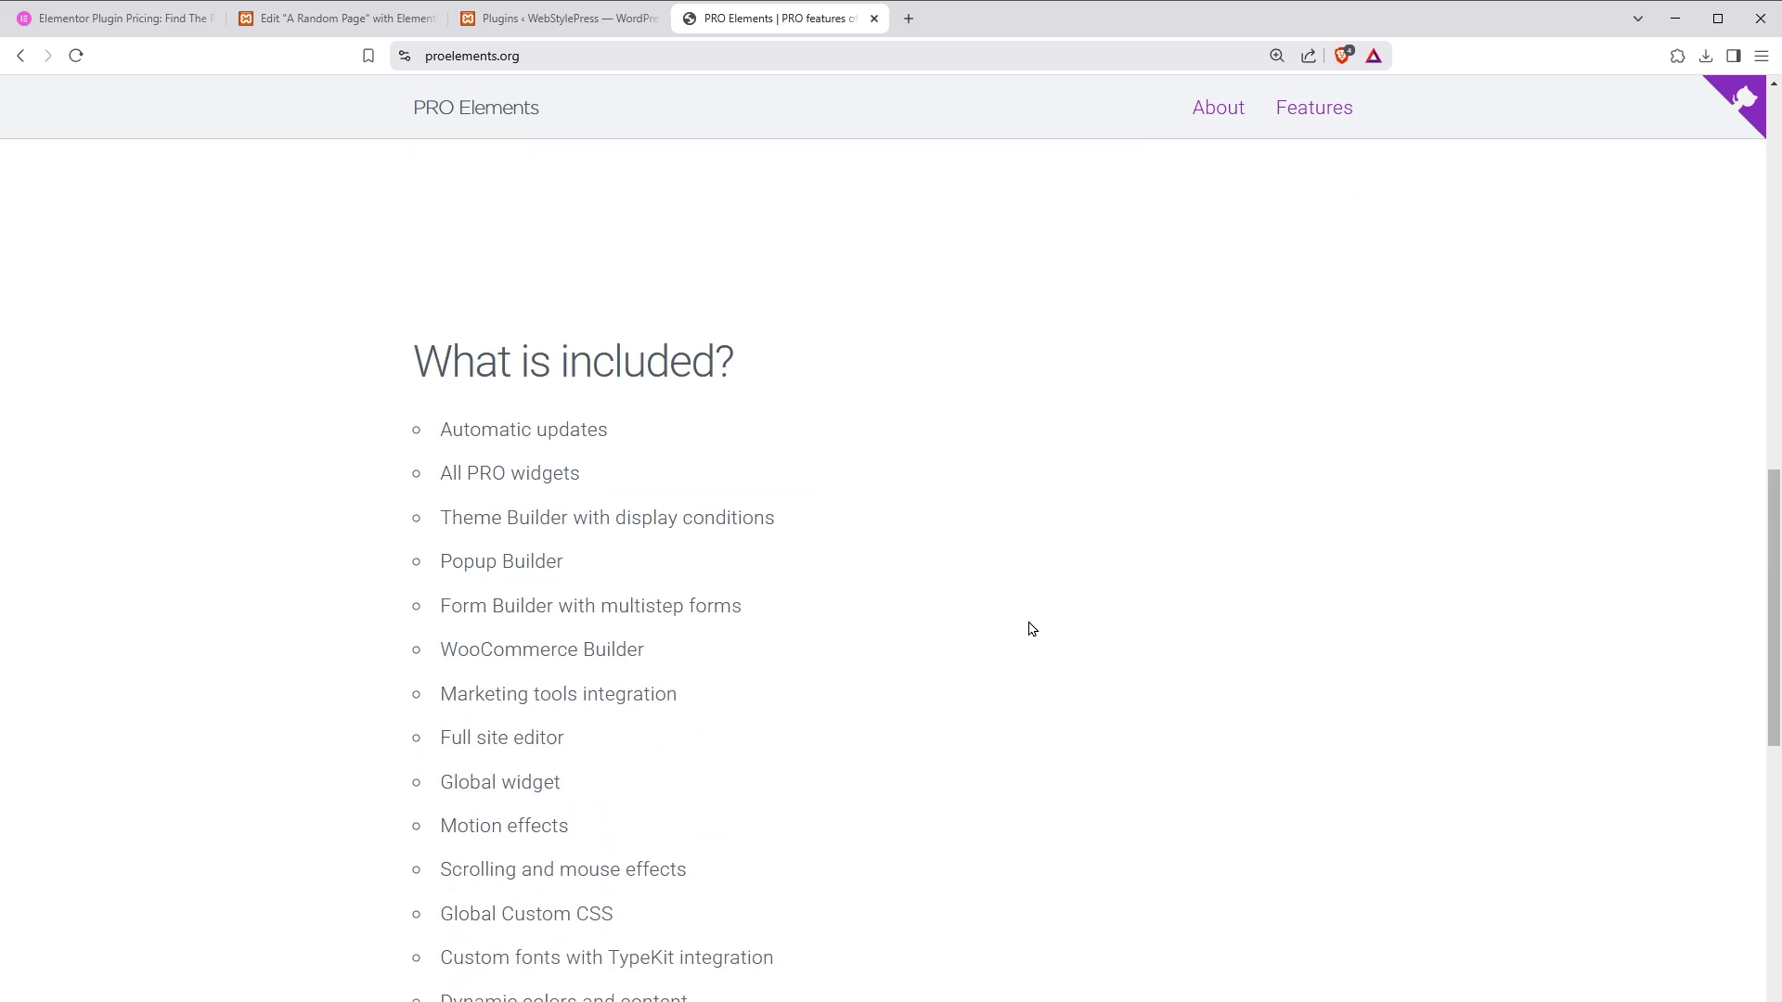
left_click_drag(442, 243, 645, 258)
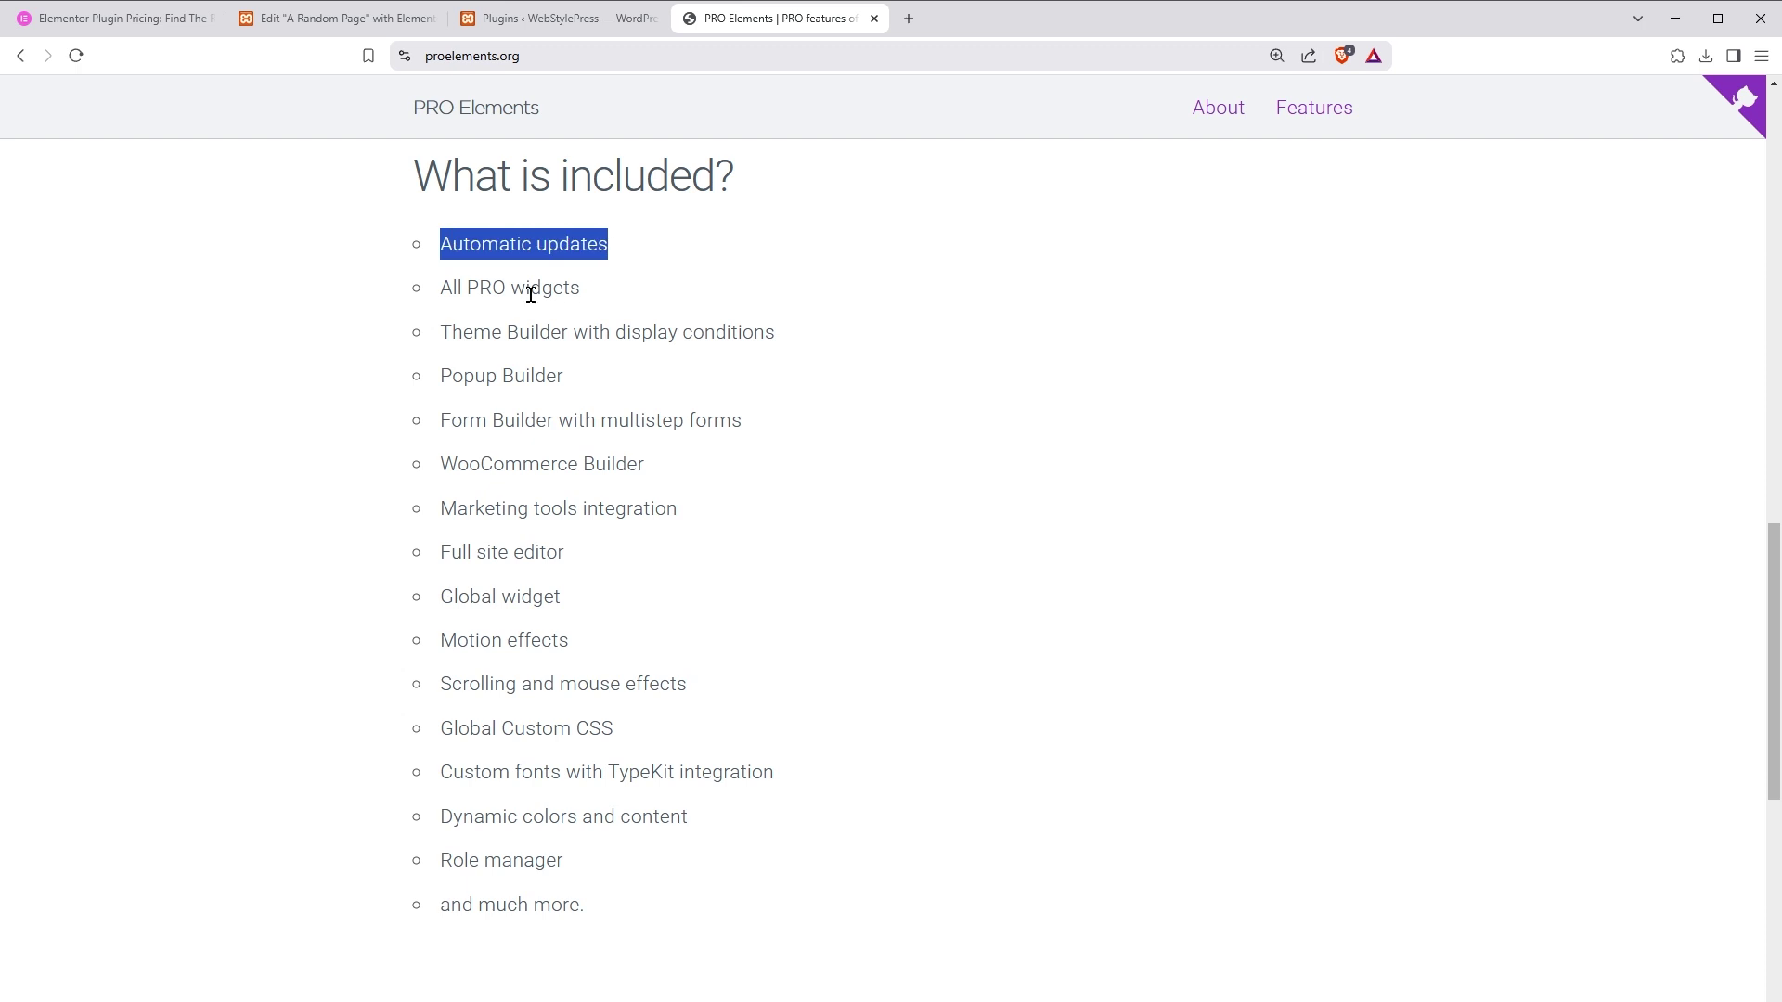
left_click_drag(452, 288, 570, 288)
left_click_drag(453, 332, 775, 332)
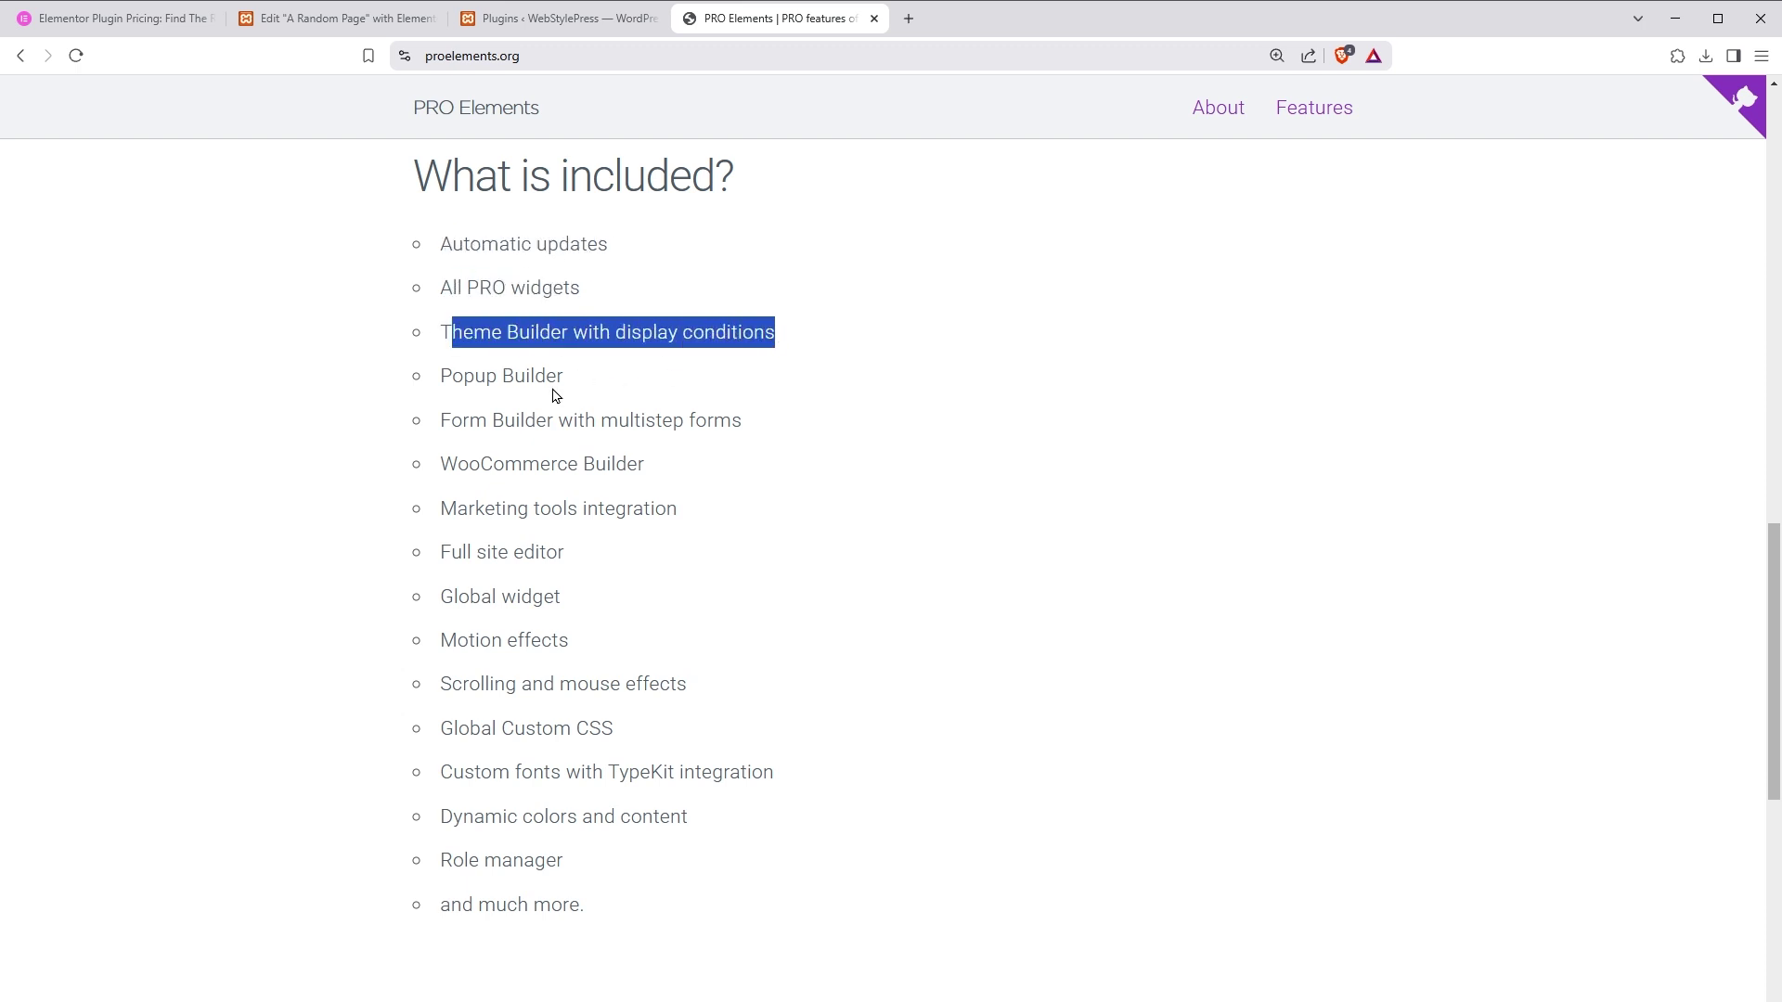
left_click_drag(452, 375, 537, 374)
left_click_drag(452, 420, 759, 435)
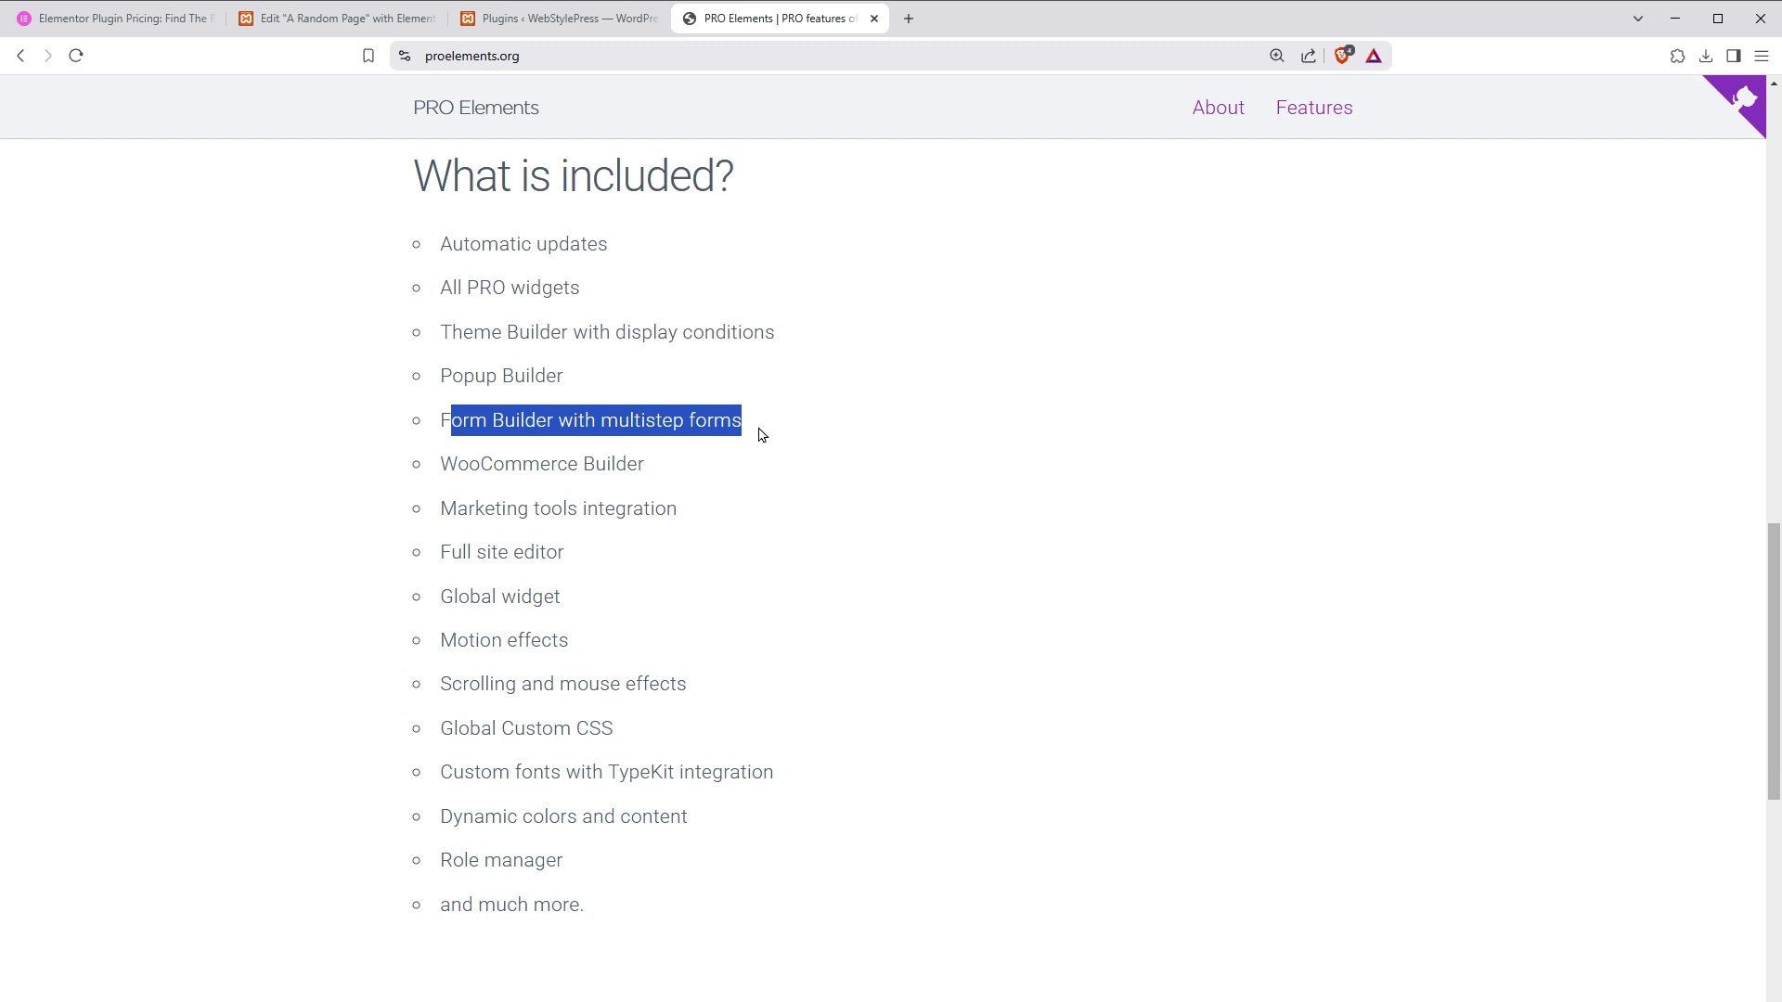
left_click_drag(458, 464, 692, 471)
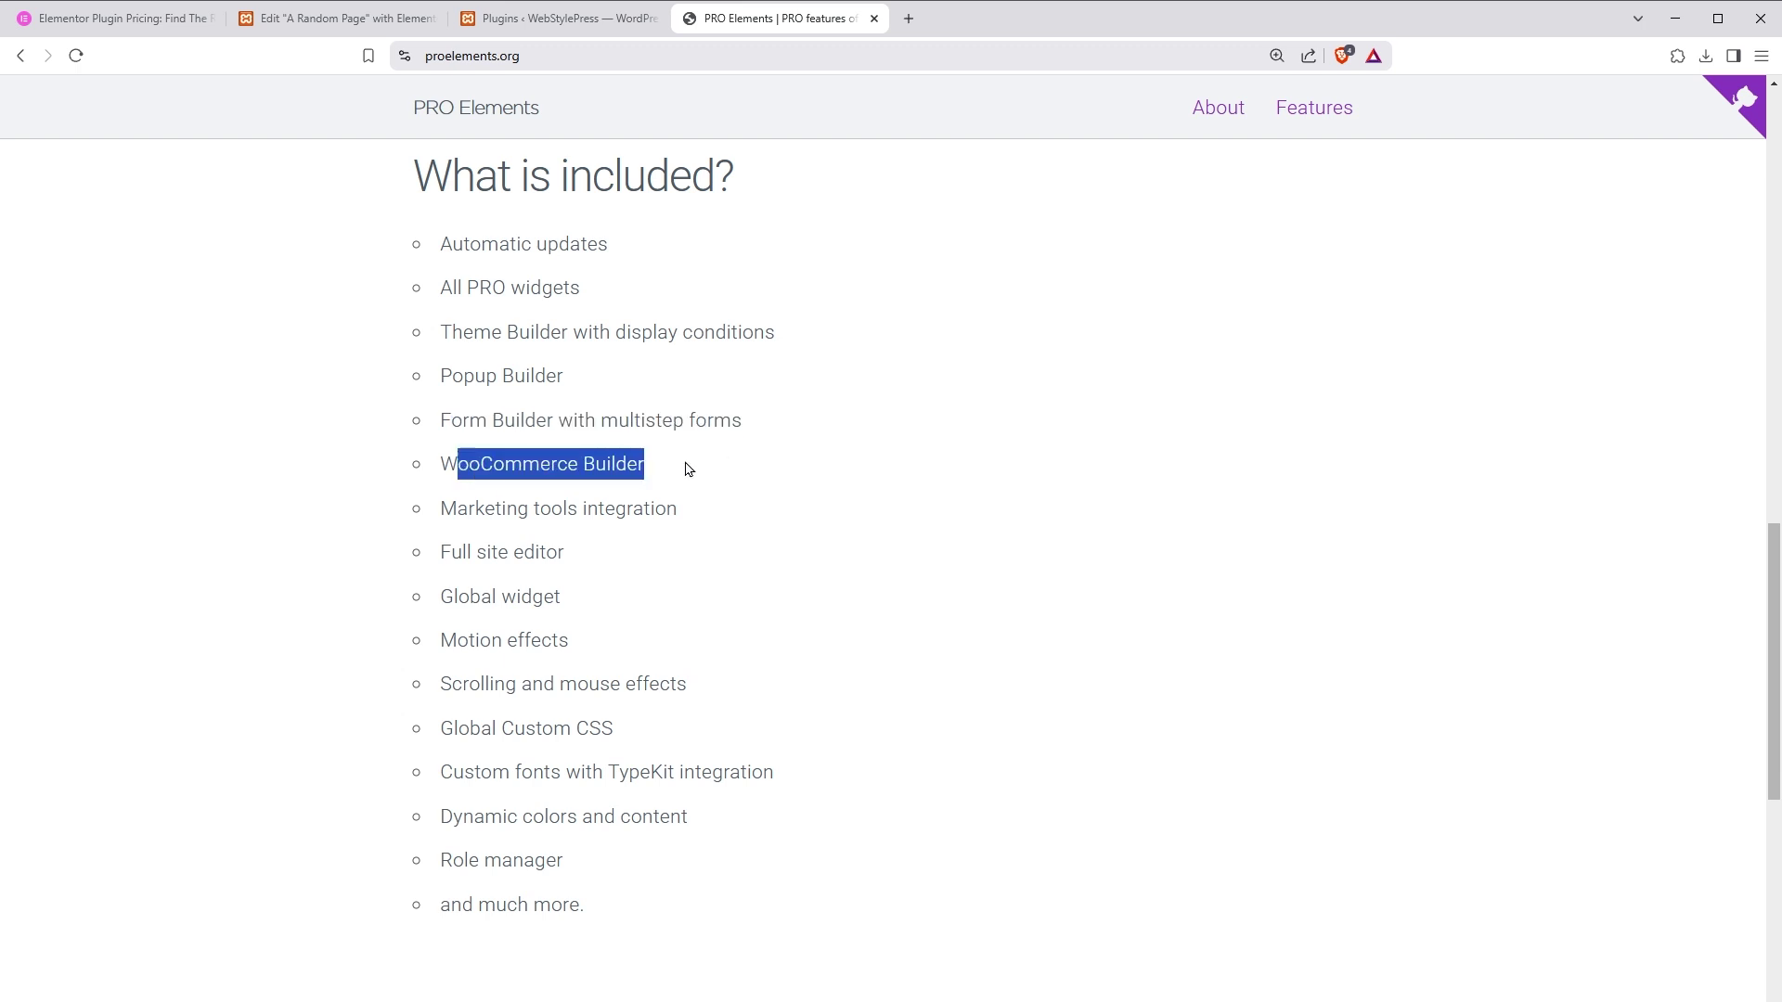
left_click_drag(453, 510, 646, 508)
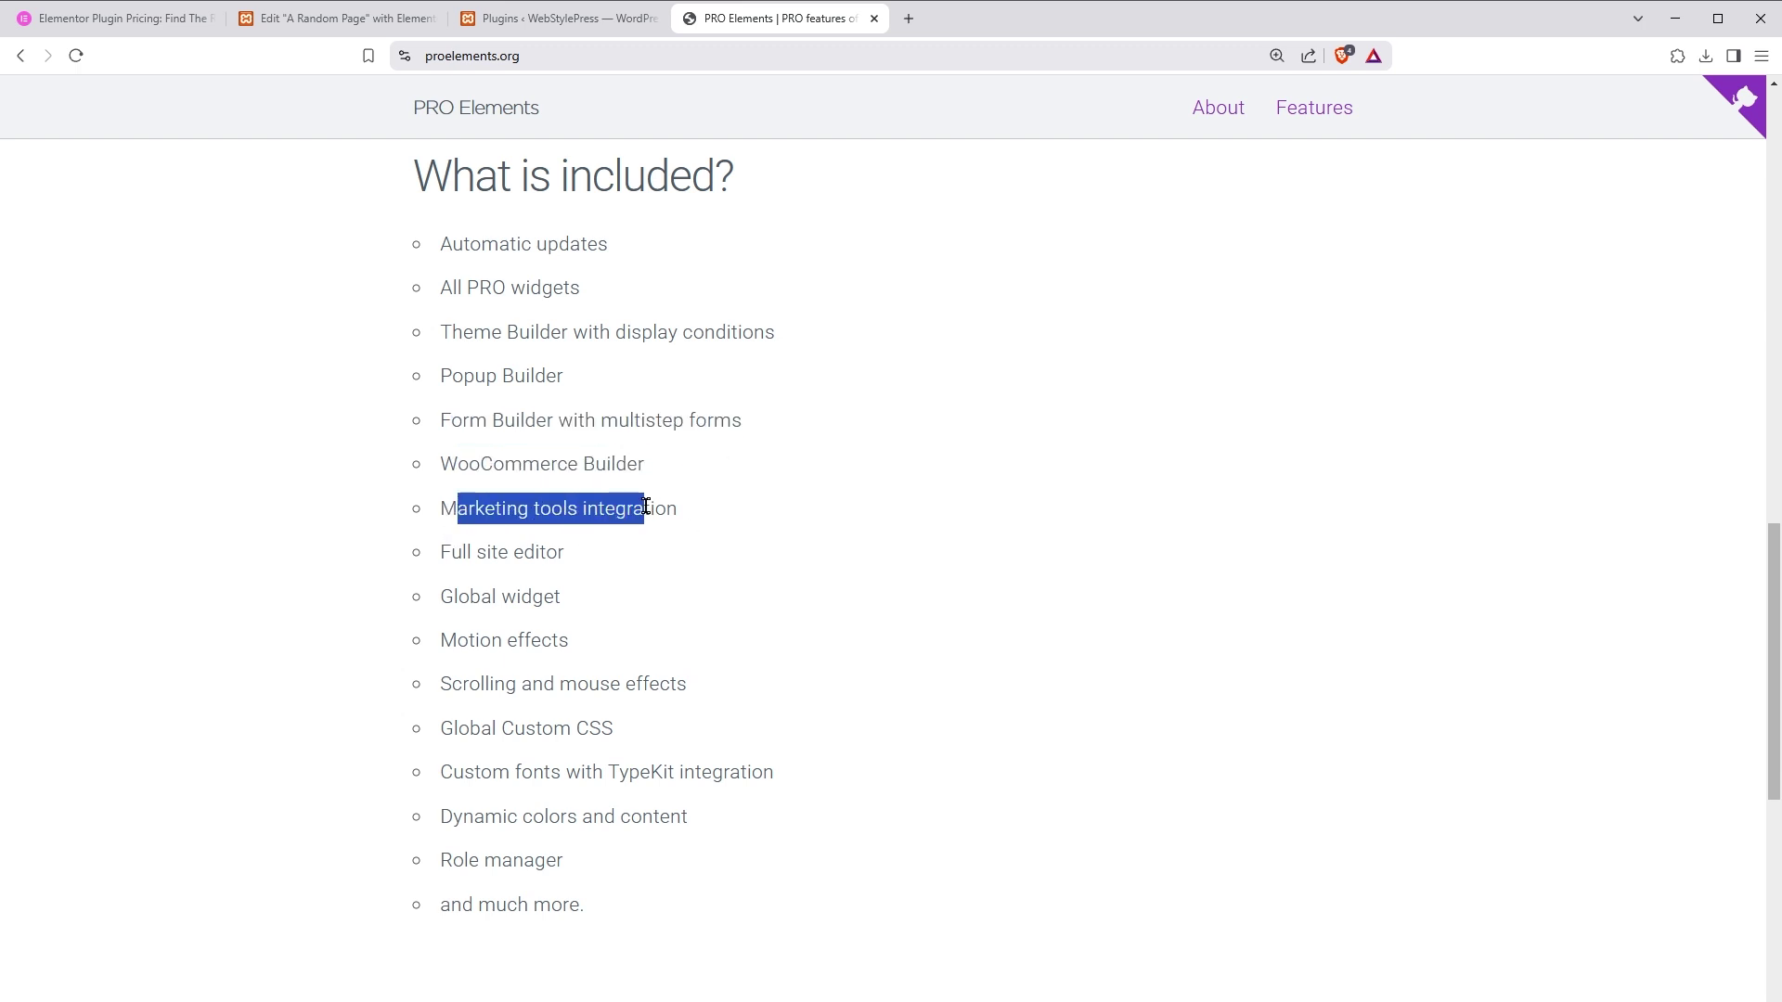
left_click_drag(452, 553, 586, 555)
left_click_drag(442, 599, 561, 632)
left_click_drag(461, 687, 675, 685)
left_click_drag(458, 729, 663, 733)
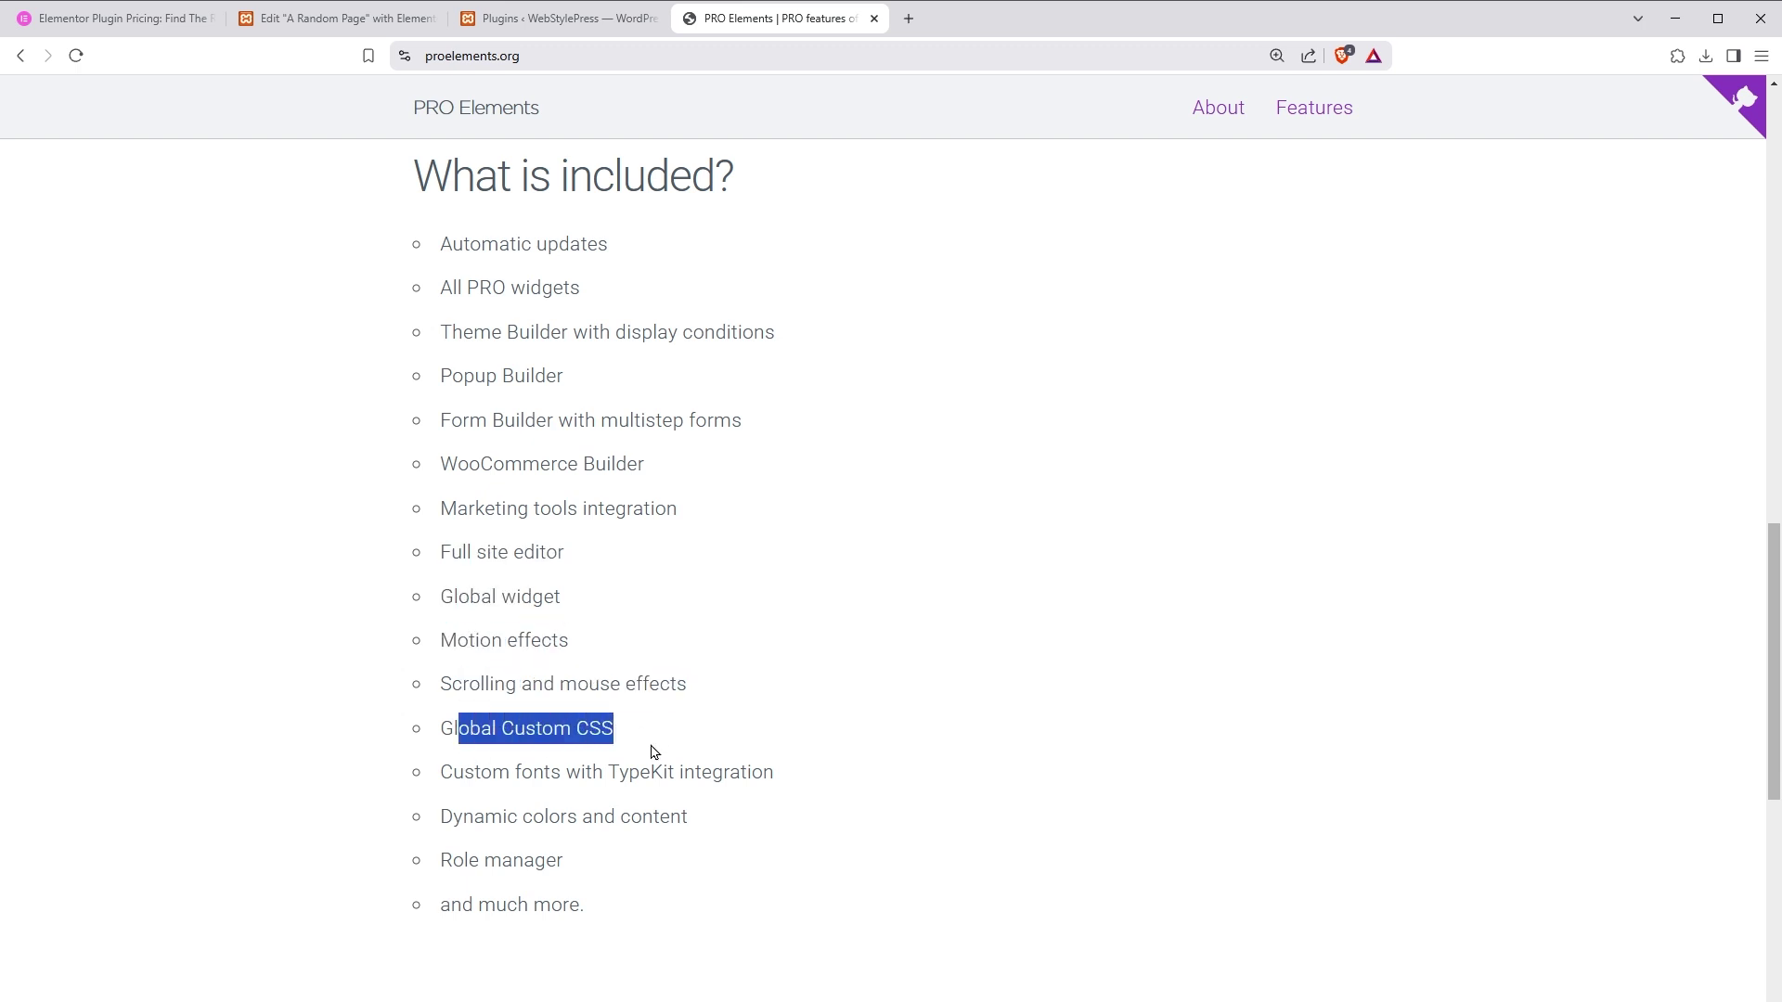
left_click_drag(454, 772, 763, 772)
left_click_drag(463, 817, 698, 826)
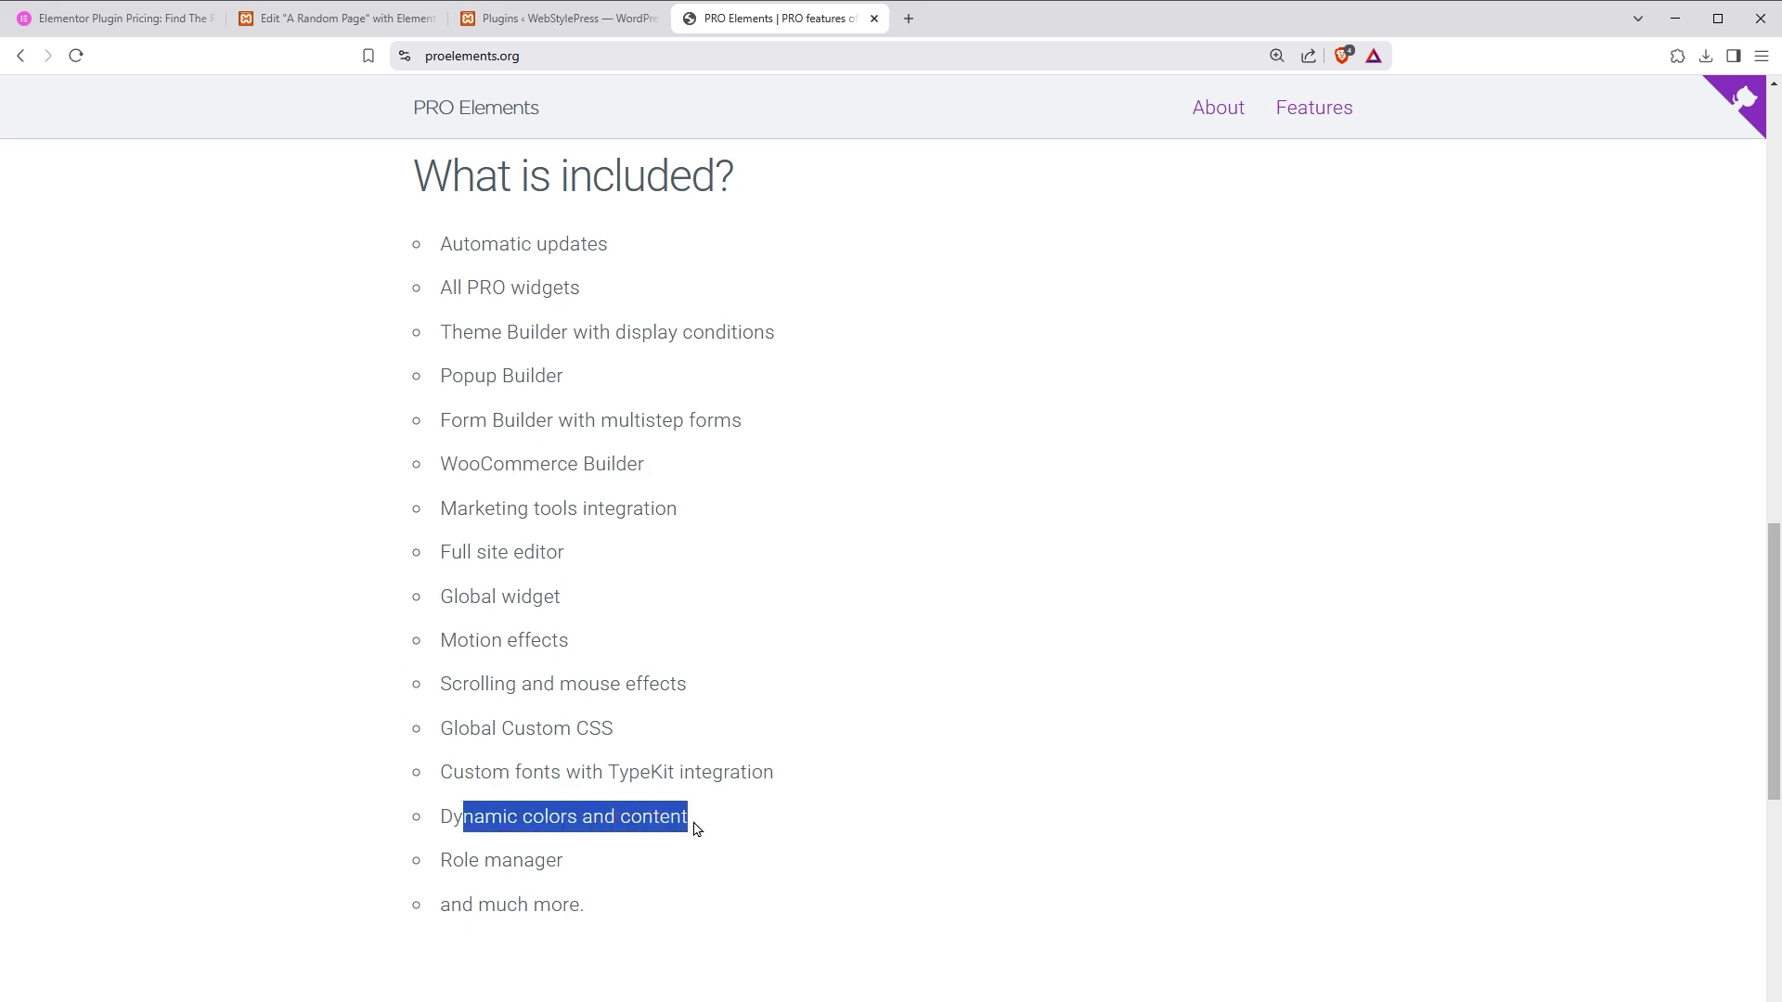
left_click_drag(441, 855, 609, 861)
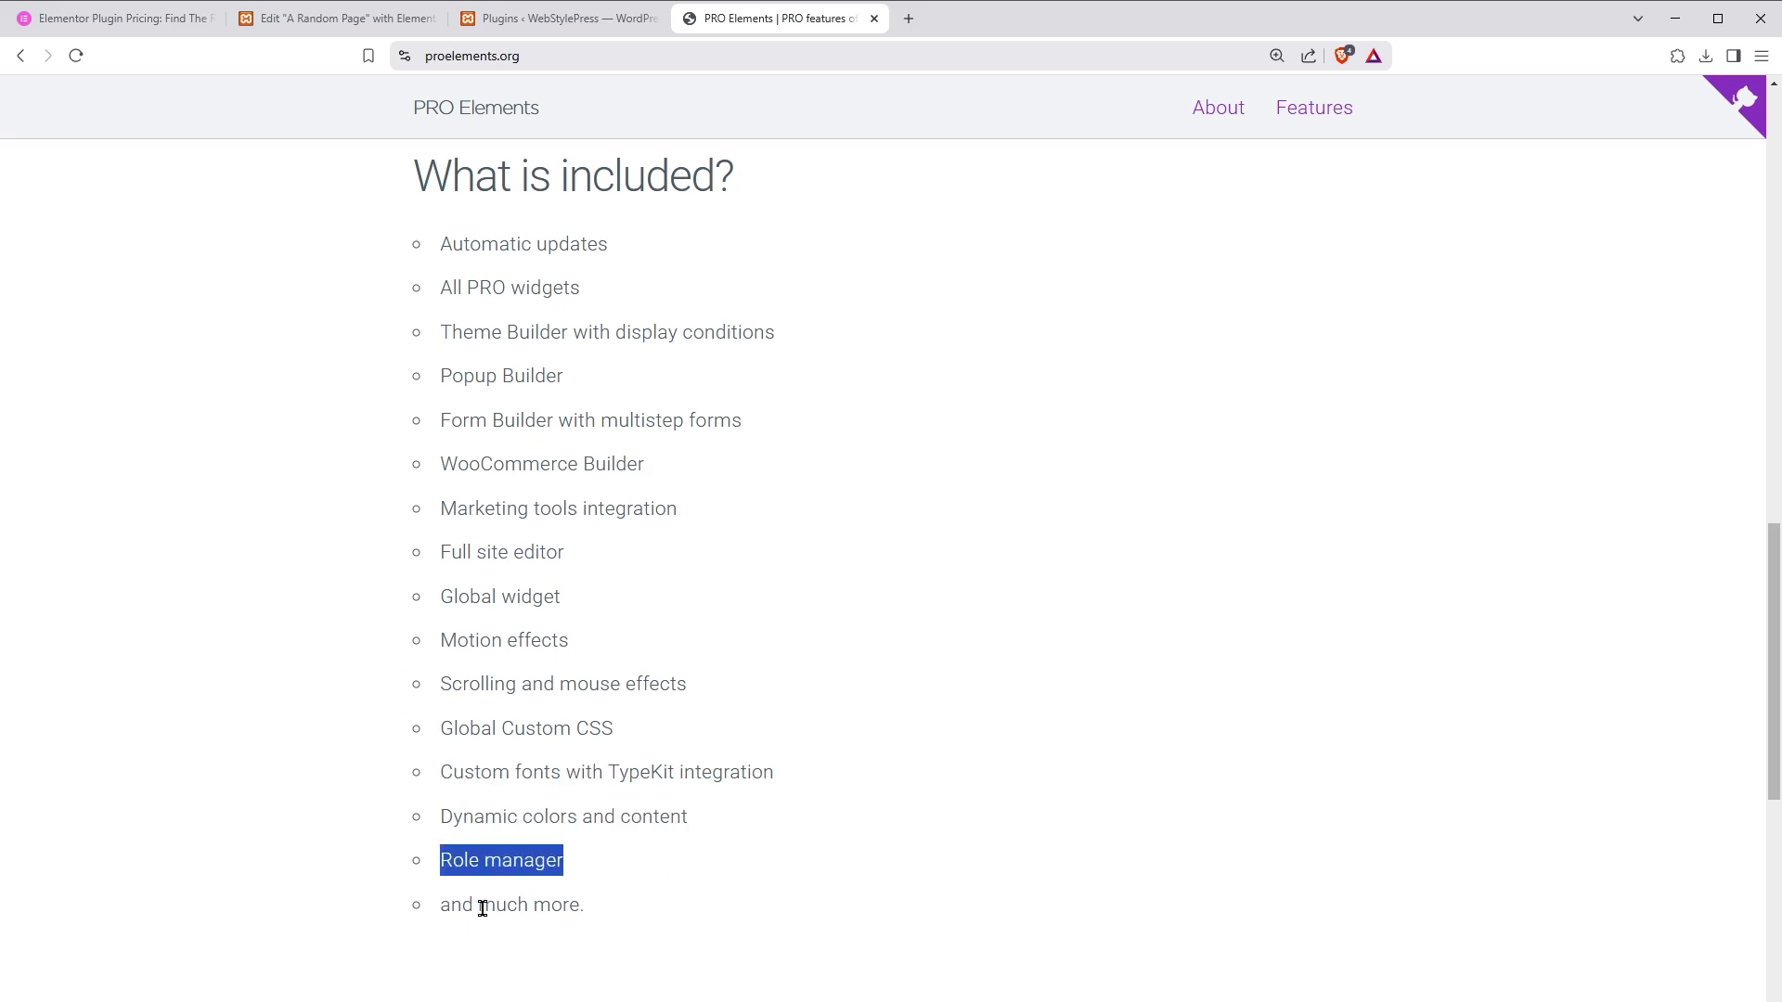
left_click_drag(480, 905, 585, 906)
Step: Read the "What is not included?" section and the warranty disclaimer beneath it
scroll(999, 780, "down", 5)
left_click(660, 518)
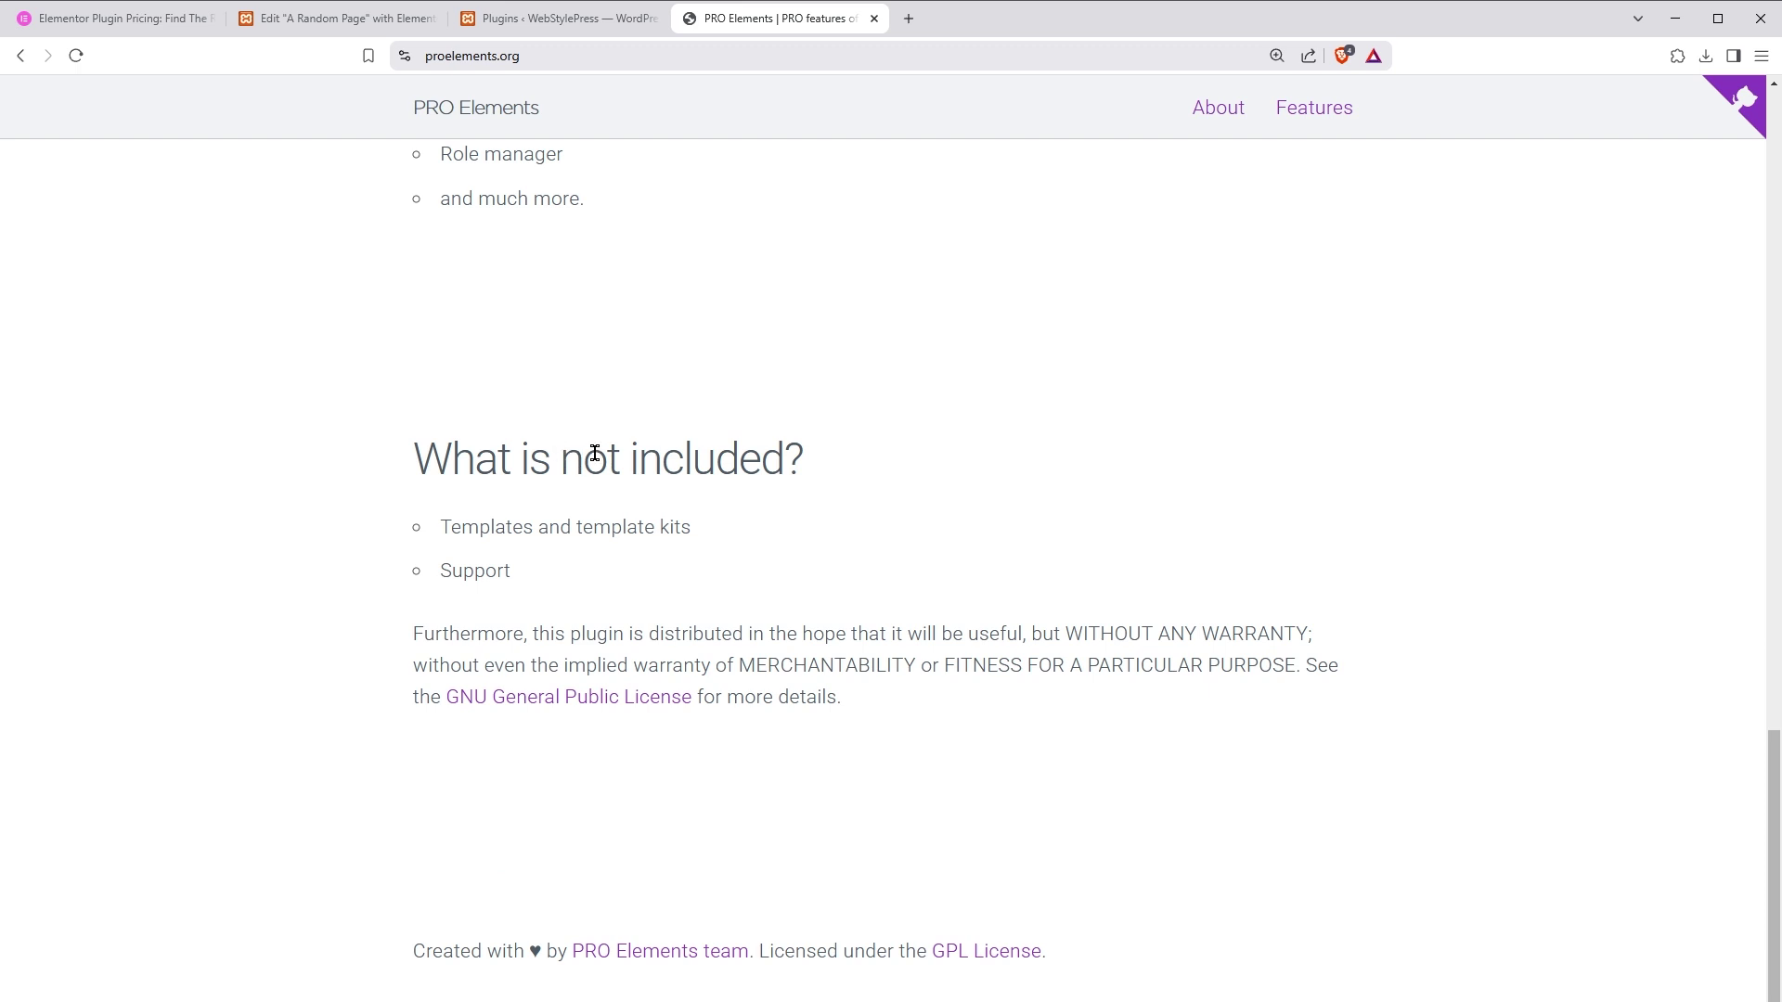
left_click_drag(561, 458, 739, 459)
left_click(647, 524)
left_click_drag(442, 525, 696, 533)
double_click(459, 577)
left_click(747, 591)
left_click_drag(528, 633, 1245, 637)
left_click_drag(486, 664, 1288, 664)
left_click(1456, 728)
Step: Open the PRO Elements GitHub repository from the website and read its About description
scroll(1454, 729, "up", 10)
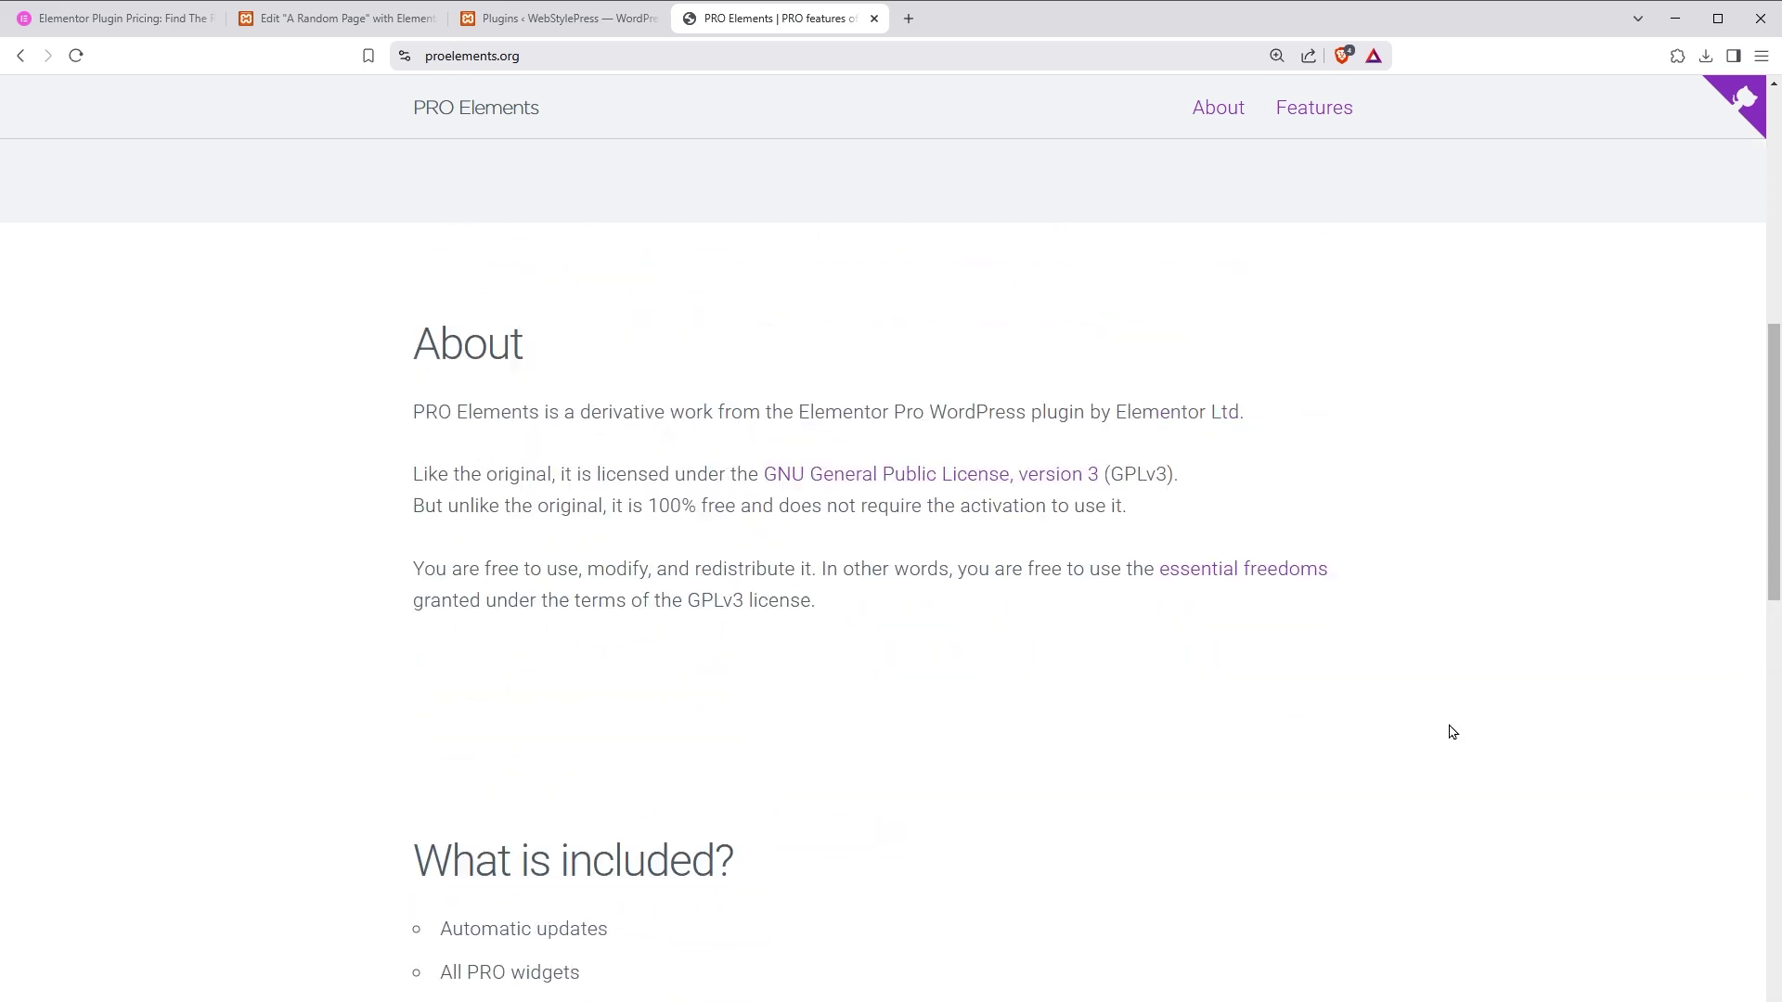
scroll(1450, 730, "up", 5)
left_click(1741, 104)
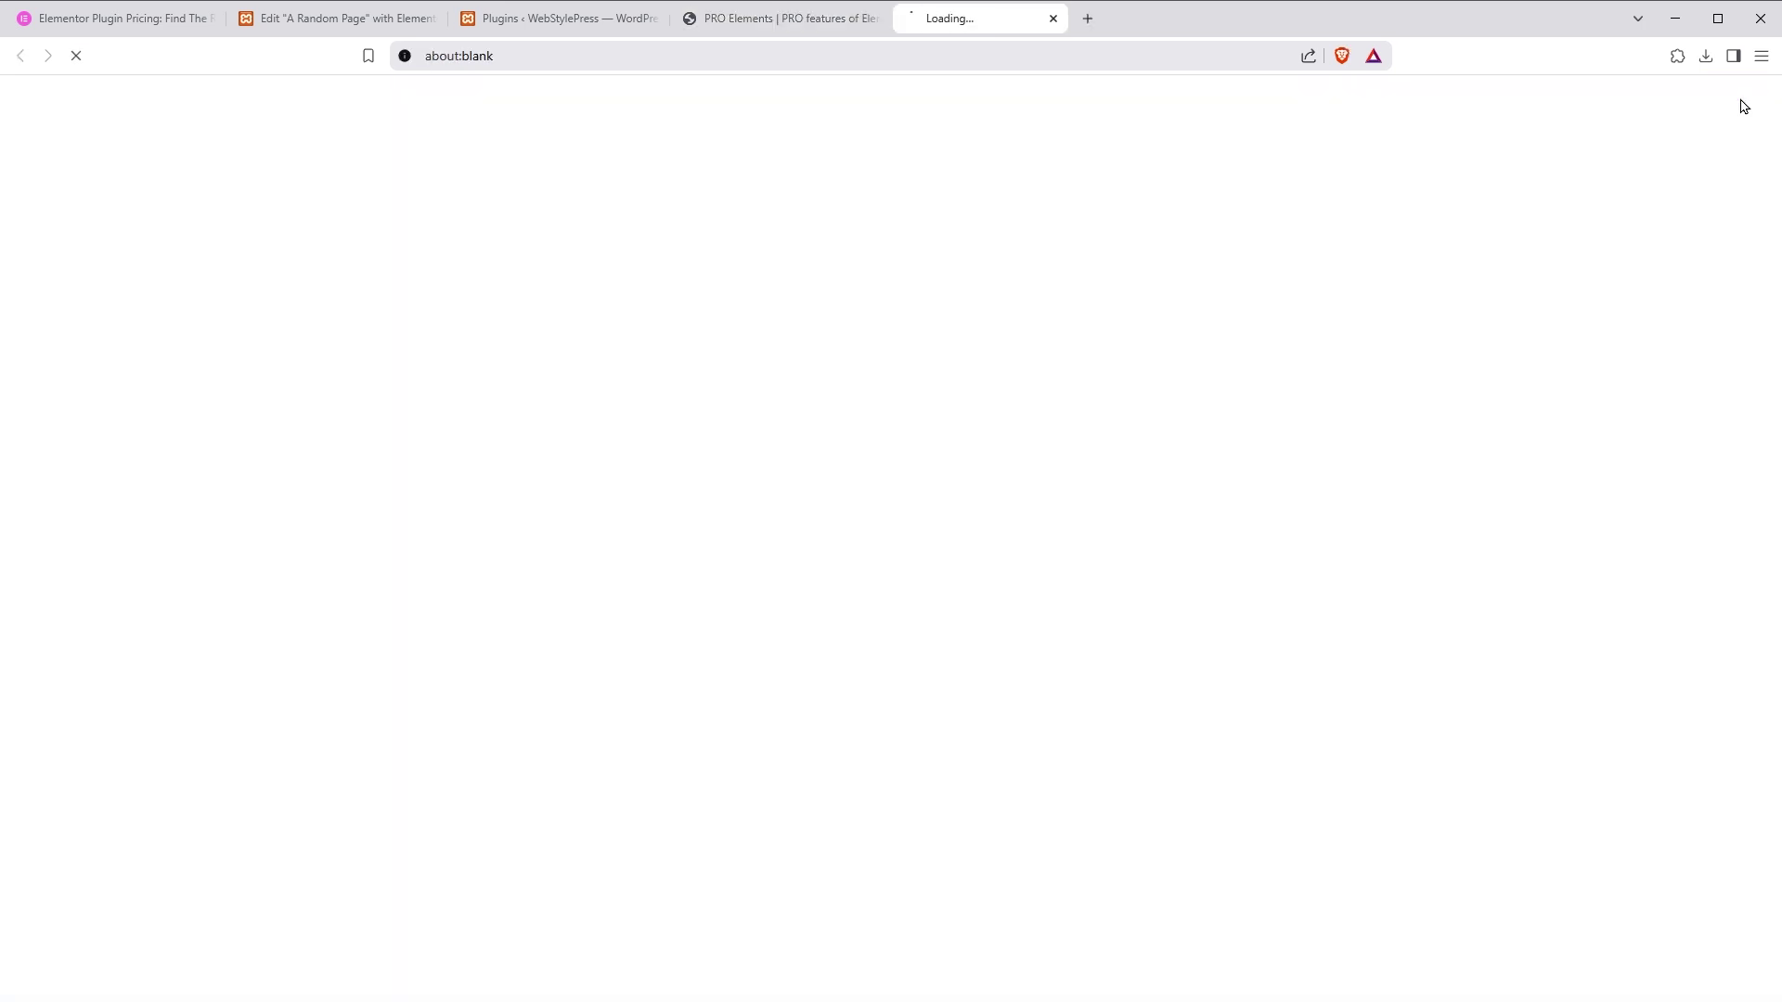
left_click_drag(1173, 318, 1429, 343)
left_click_drag(1198, 364, 1340, 386)
double_click(1320, 364)
left_click(1513, 417)
Step: Review the repository's file list and read the License text on derivative work and redistribution
scroll(721, 722, "down", 1)
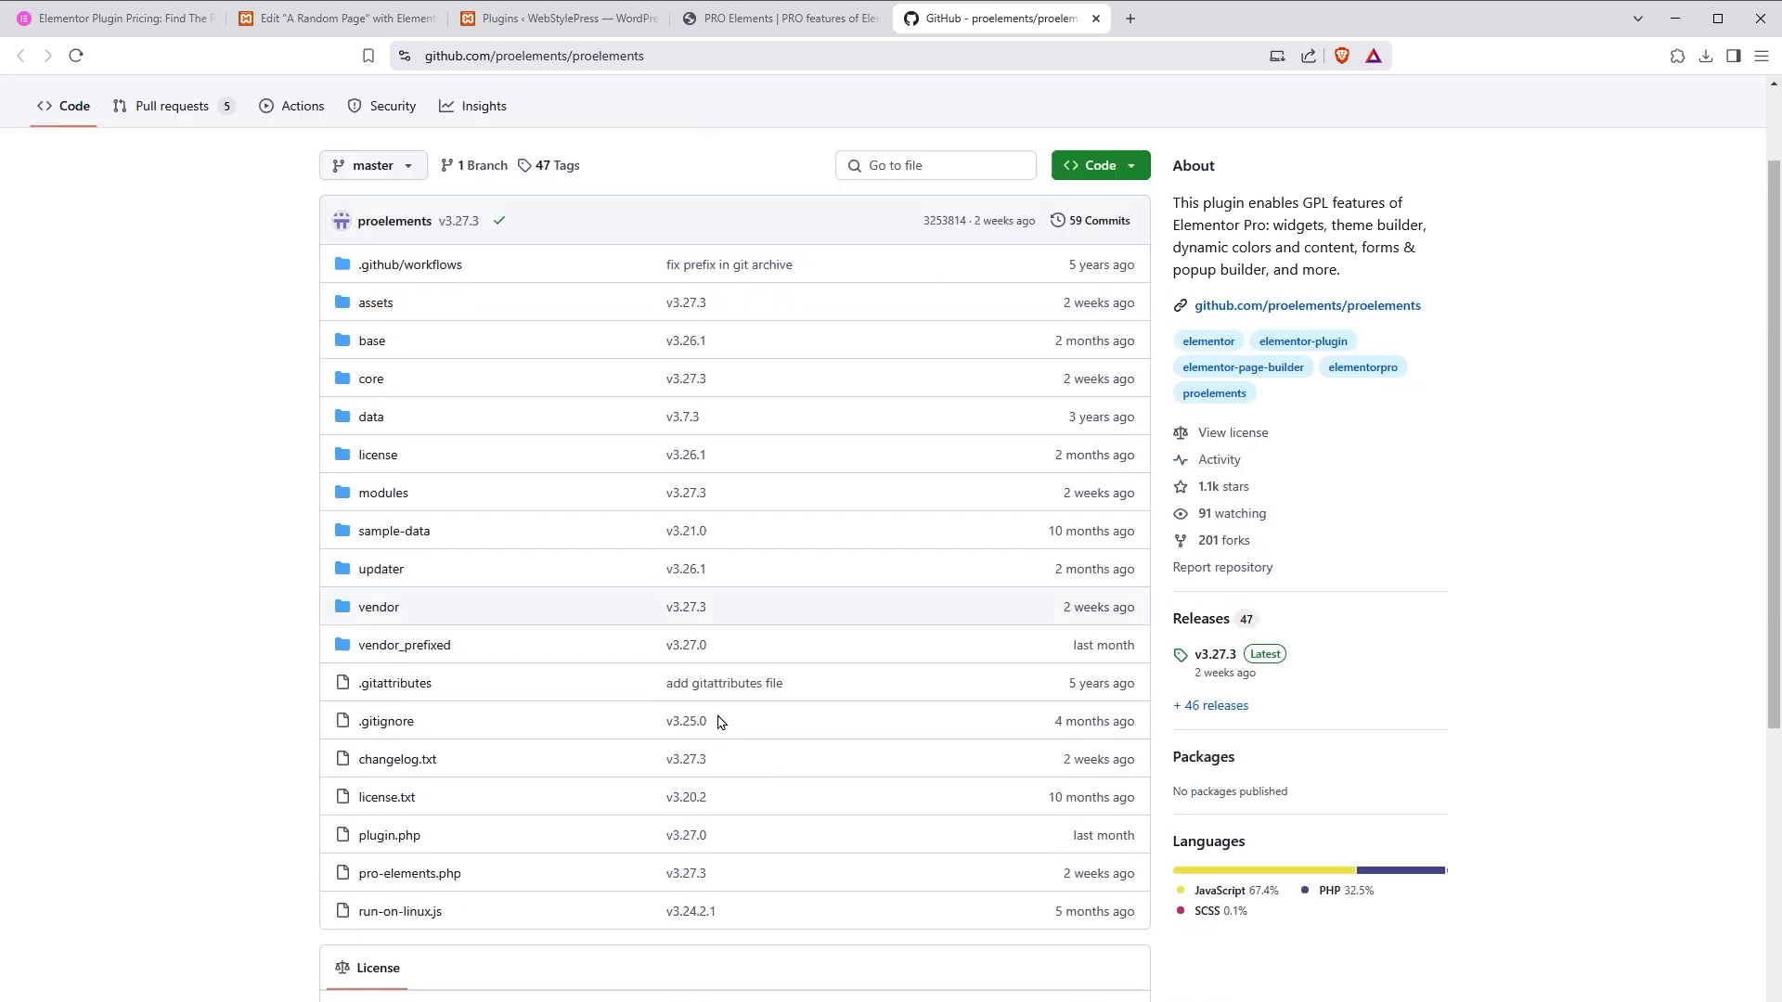
scroll(721, 722, "down", 4)
left_click_drag(349, 615, 1014, 647)
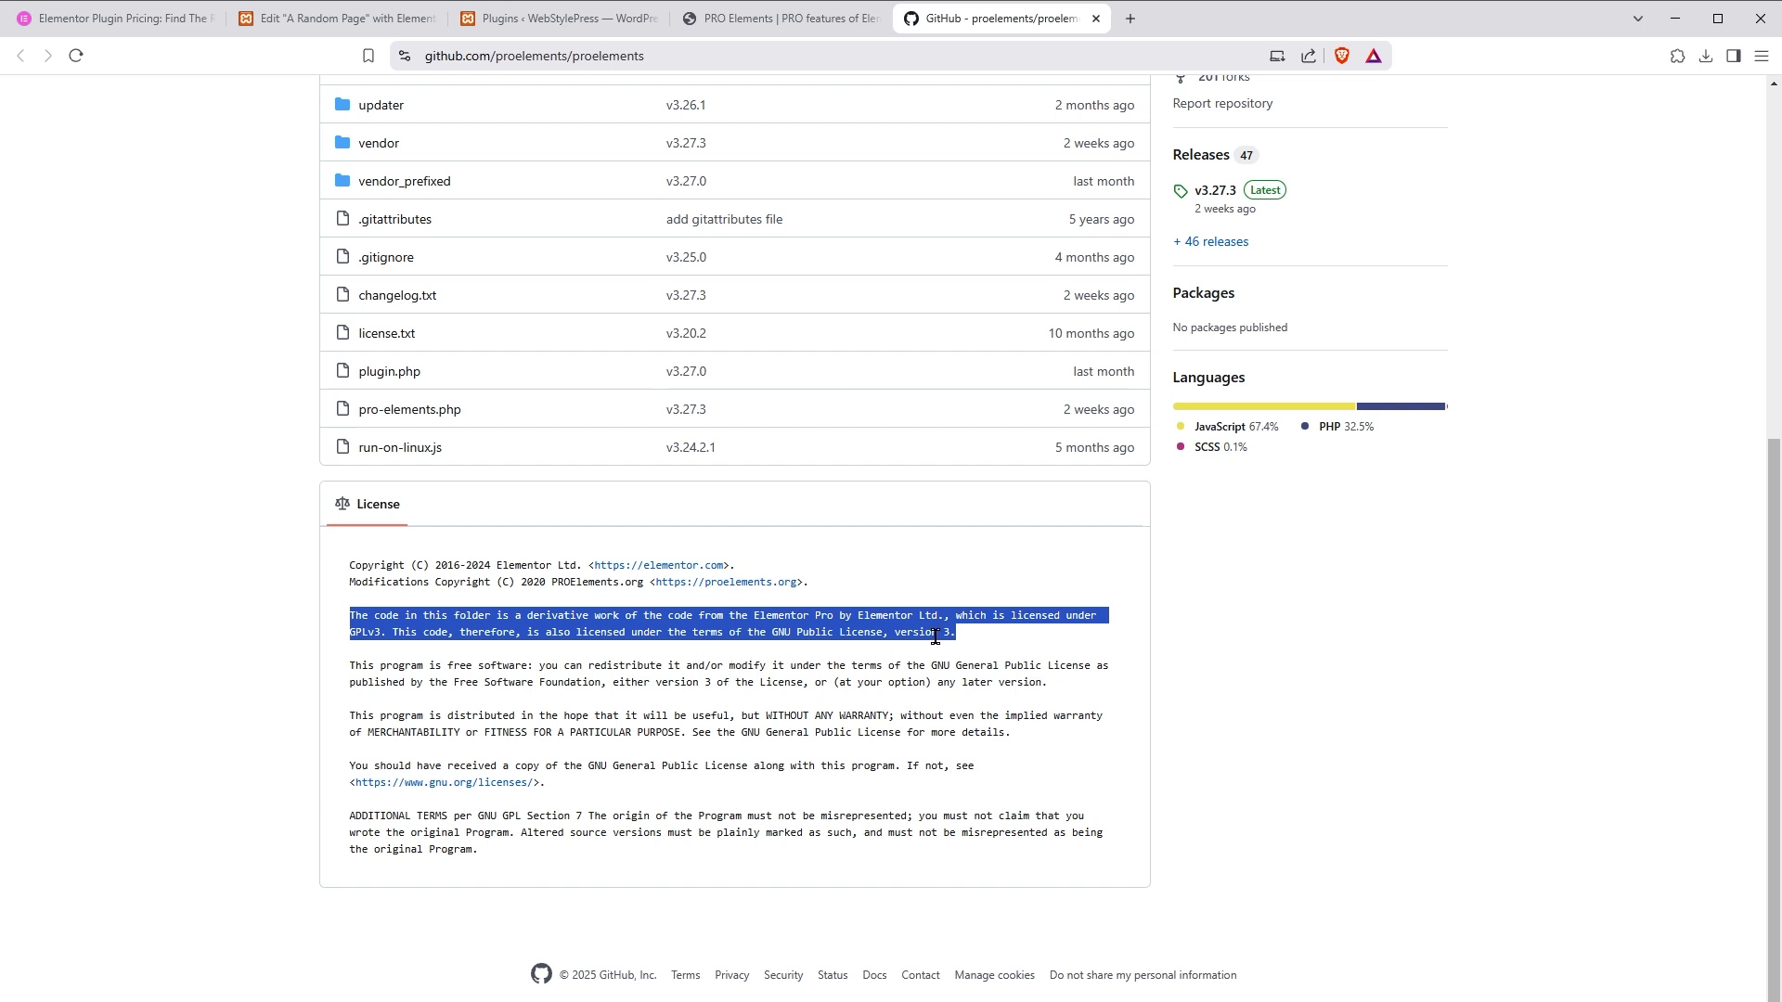
left_click_drag(366, 665, 562, 666)
left_click_drag(568, 665, 1095, 666)
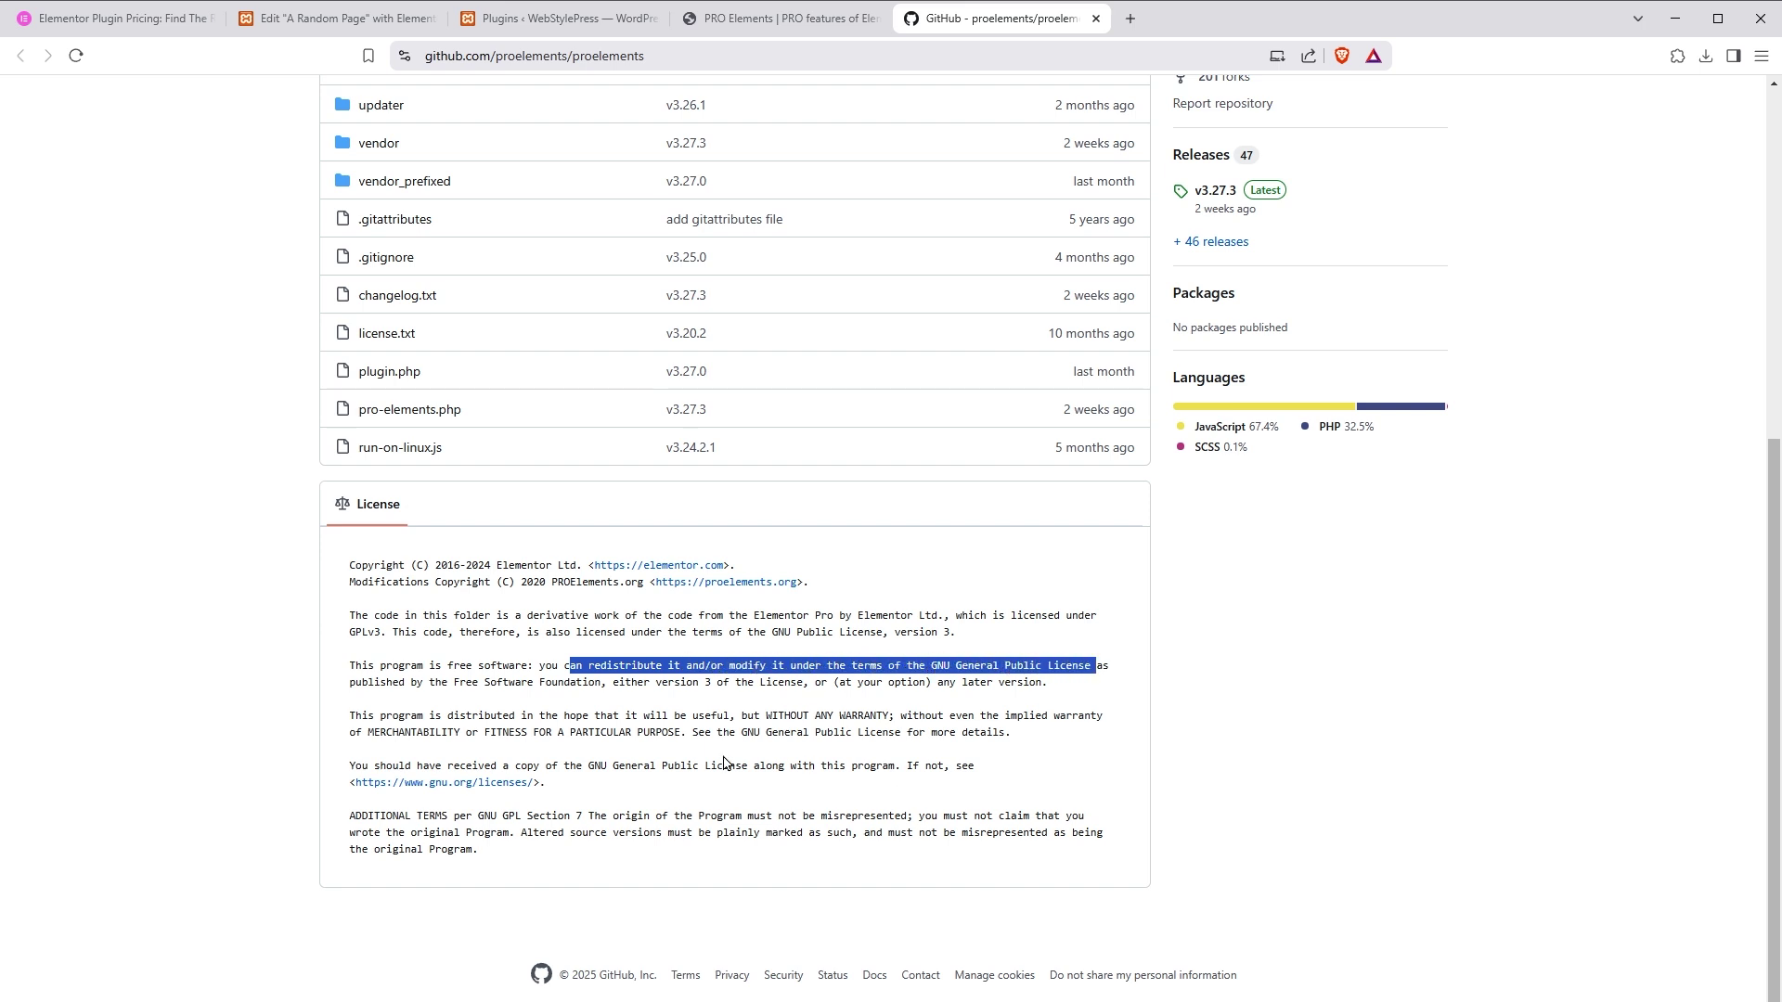
left_click_drag(375, 682, 643, 683)
left_click(643, 683)
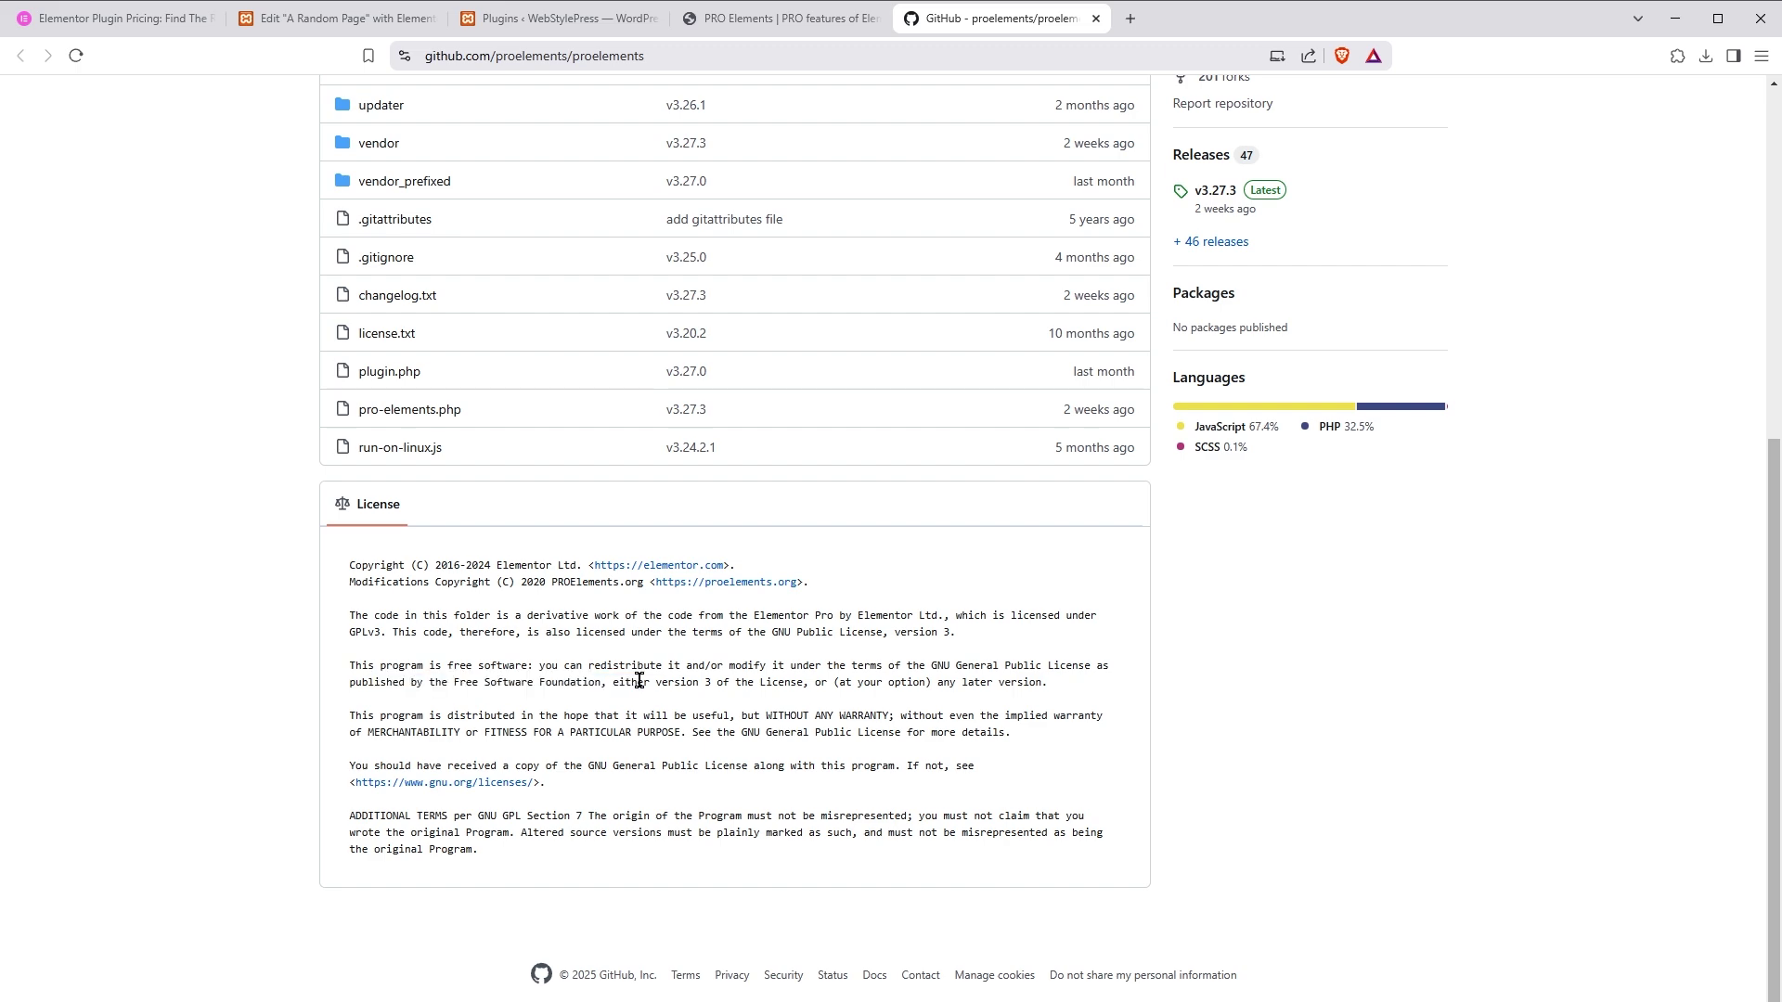
Step: Return to the Elementor editor of A Random Page
scroll(1629, 710, "up", 6)
key("ctrl+shift+Tab")
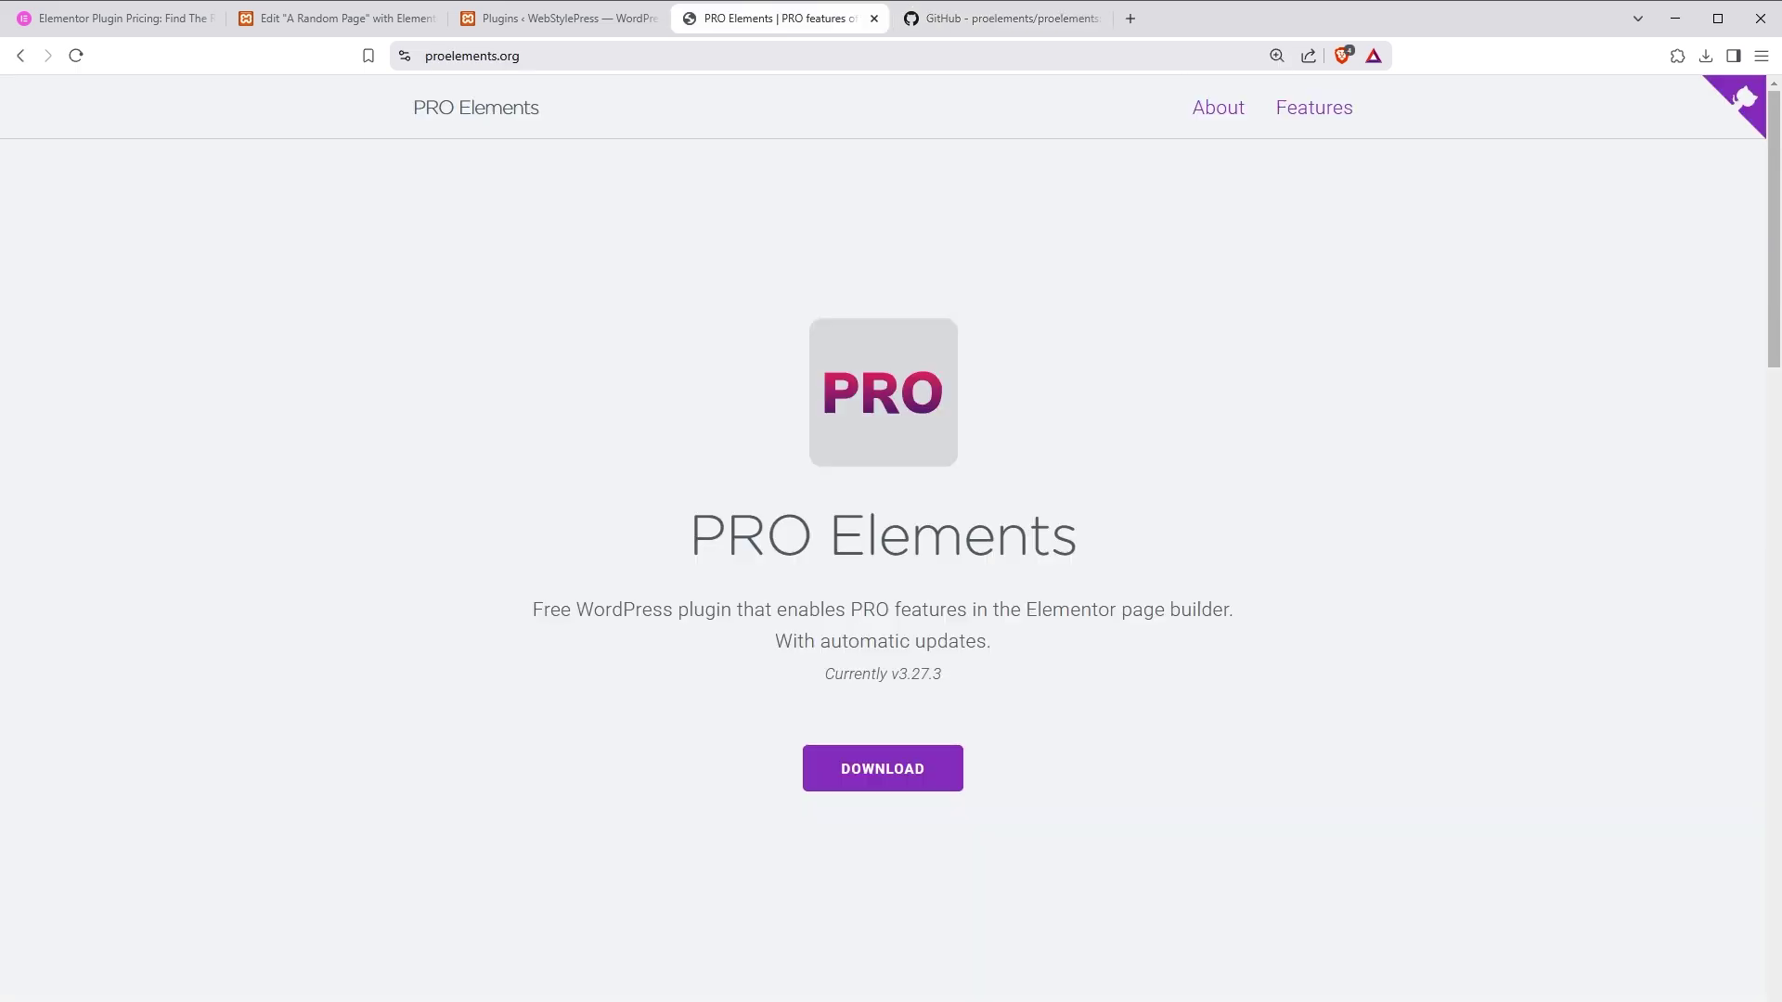
key("ctrl+shift+Tab")
key("ctrl+shift+Tab")
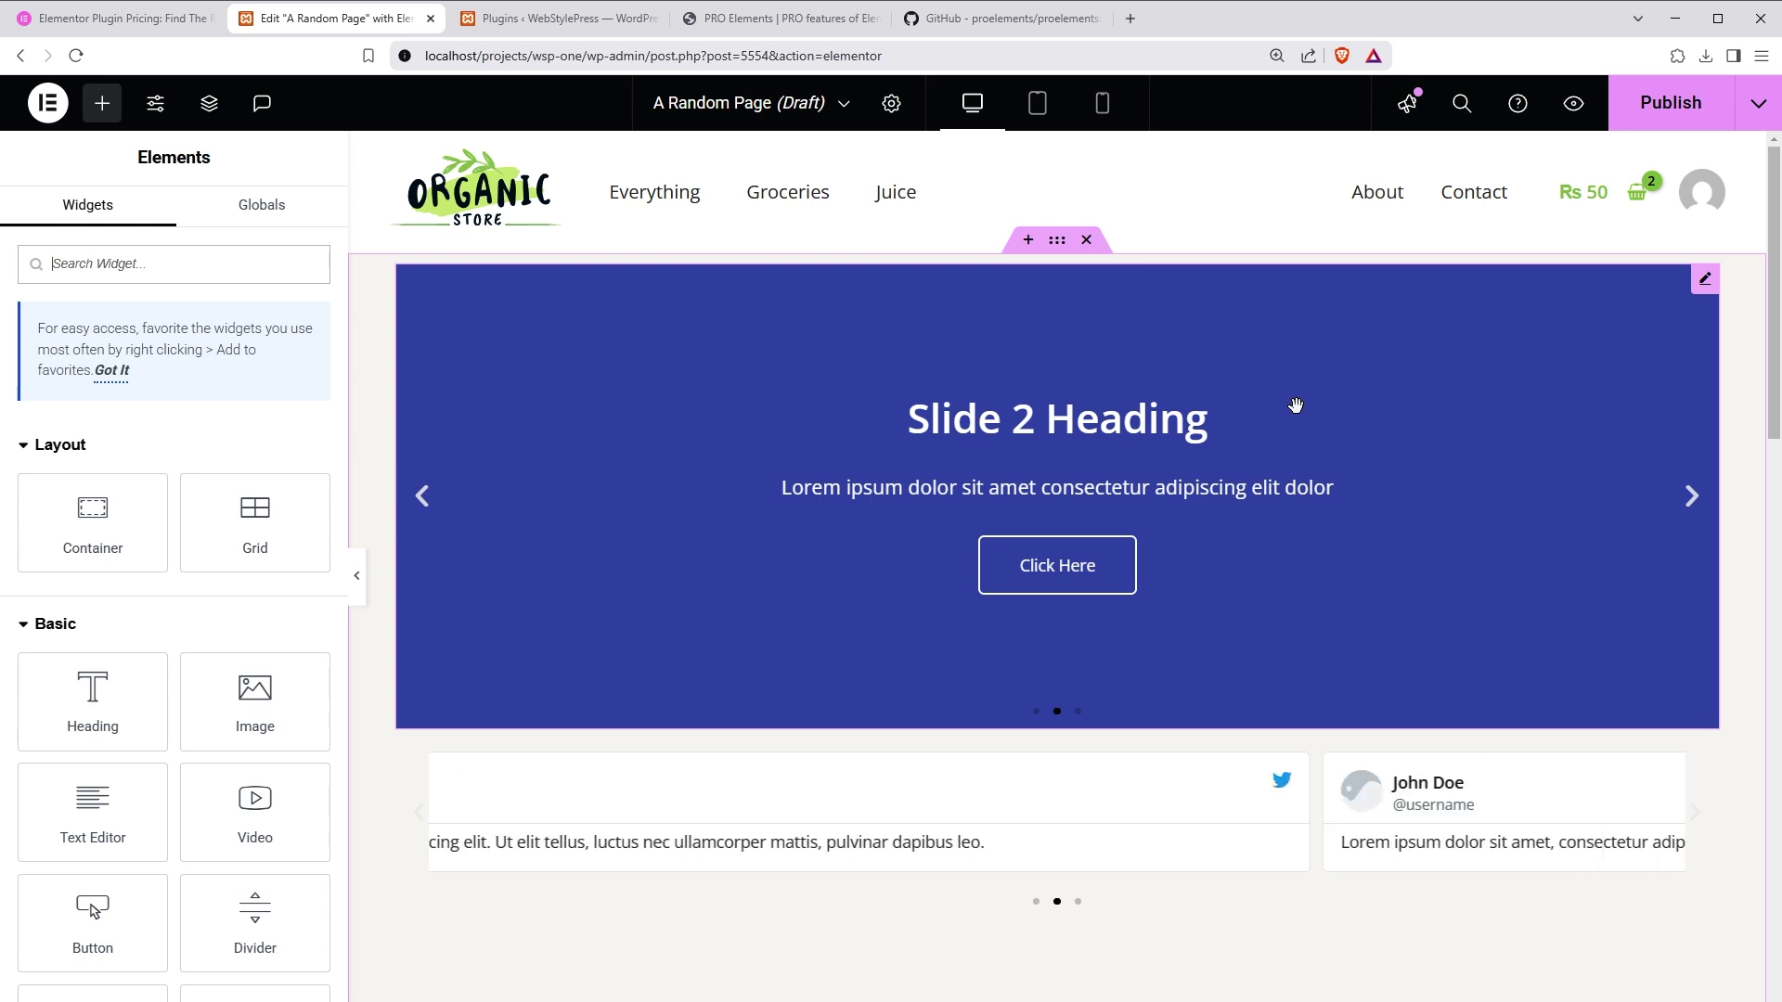